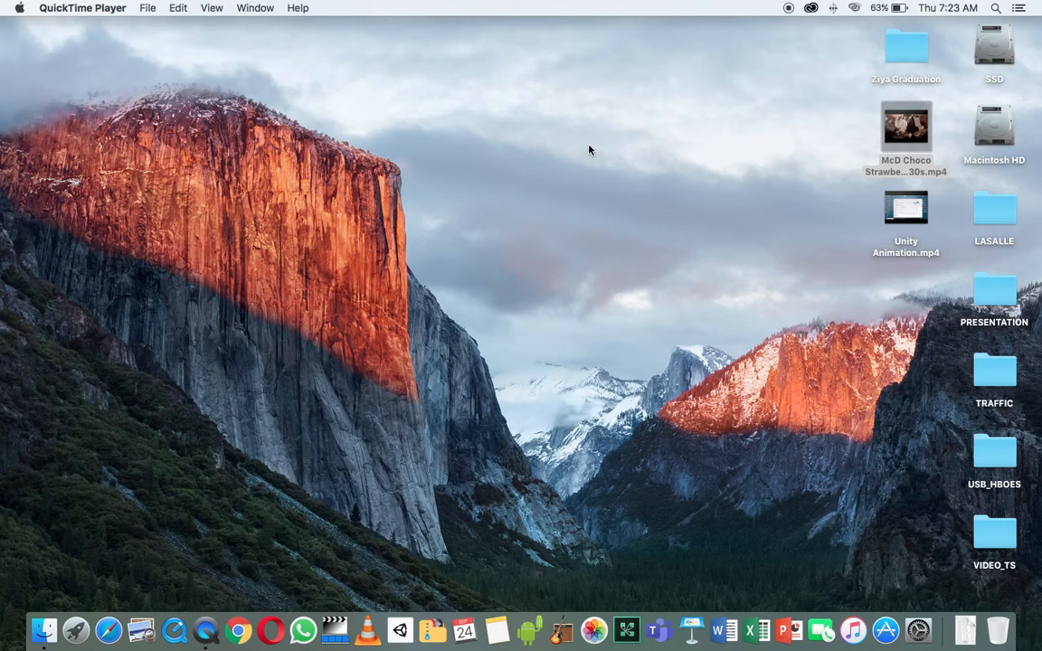
Launch After Effects CC (v 15.1.2) from Adobe Creative Cloud and dismiss the disk cache warning
left_click(812, 8)
scroll(827, 386, "down", 8)
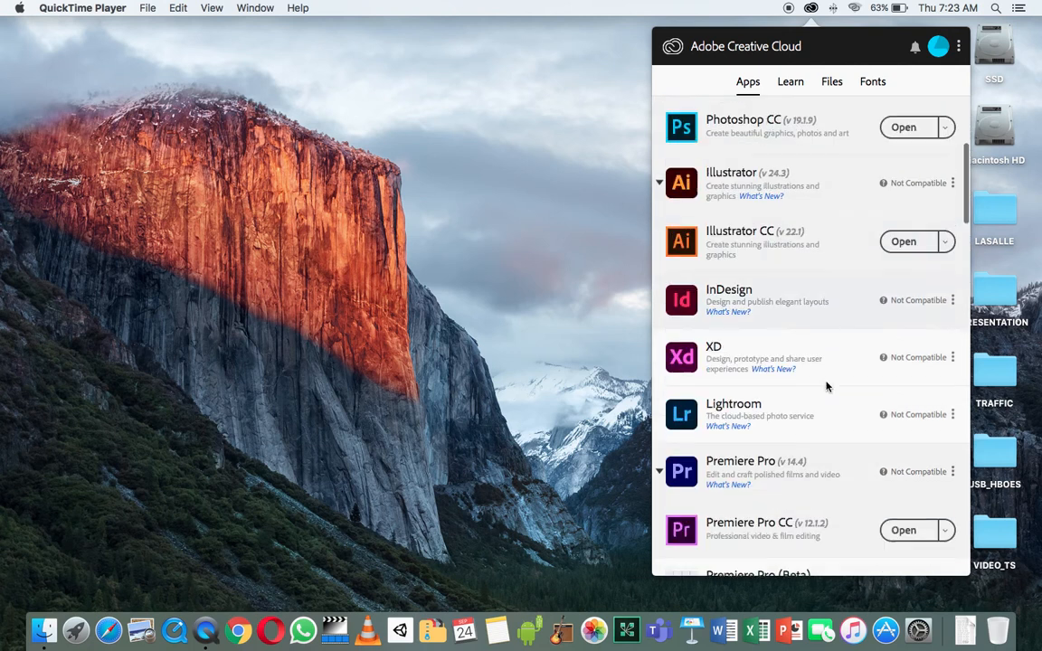
scroll(828, 386, "down", 2)
scroll(827, 387, "up", 7)
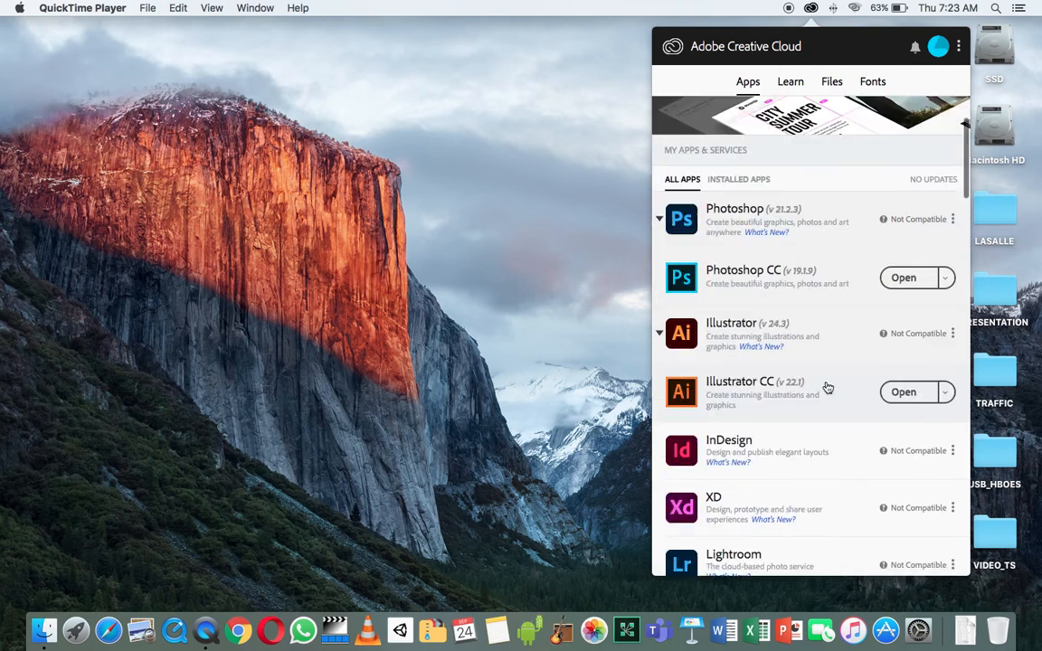
scroll(828, 387, "down", 3)
scroll(828, 386, "down", 5)
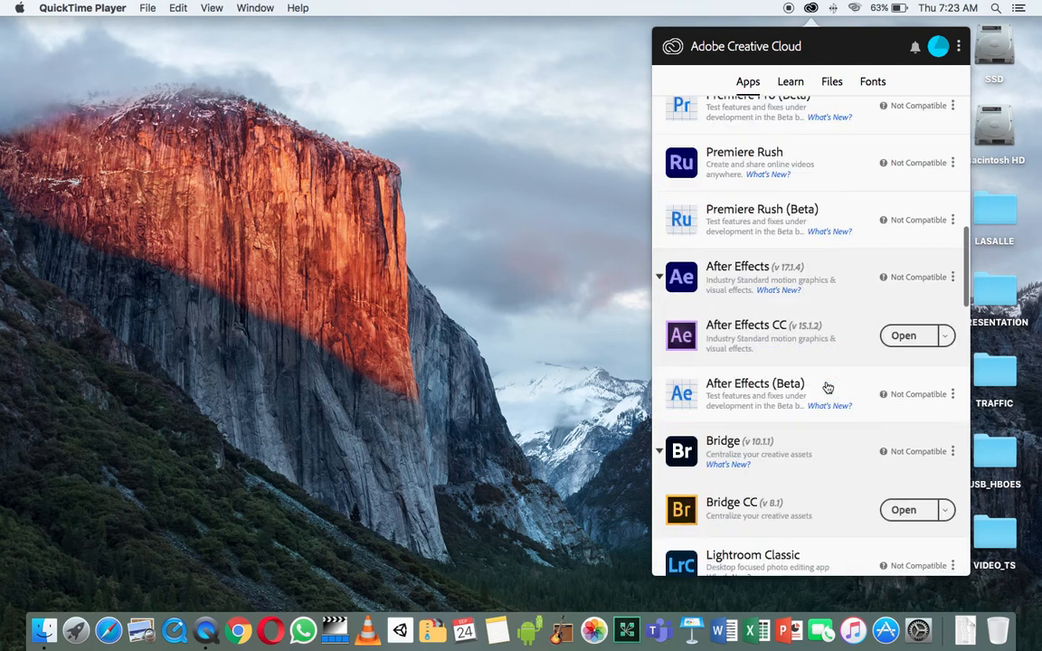
left_click(907, 334)
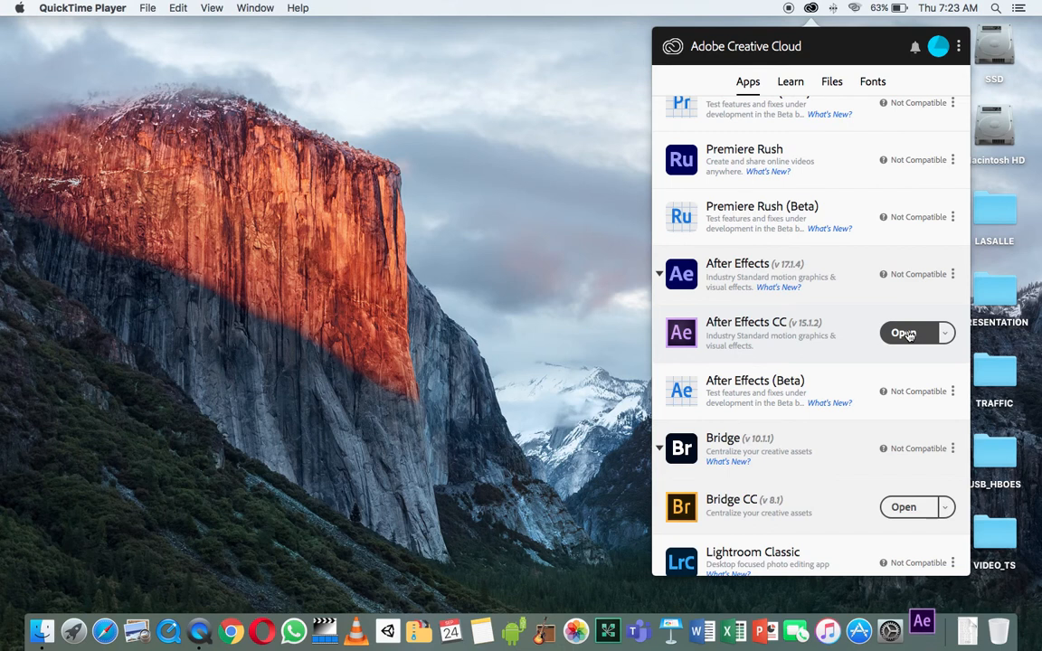
left_click(904, 334)
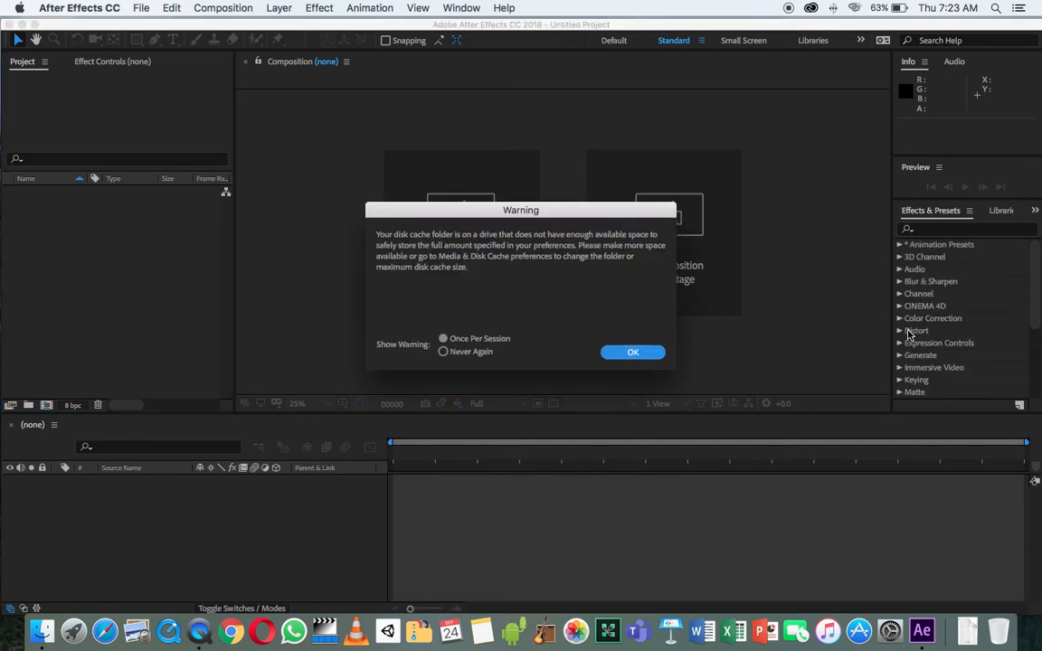
left_click(639, 354)
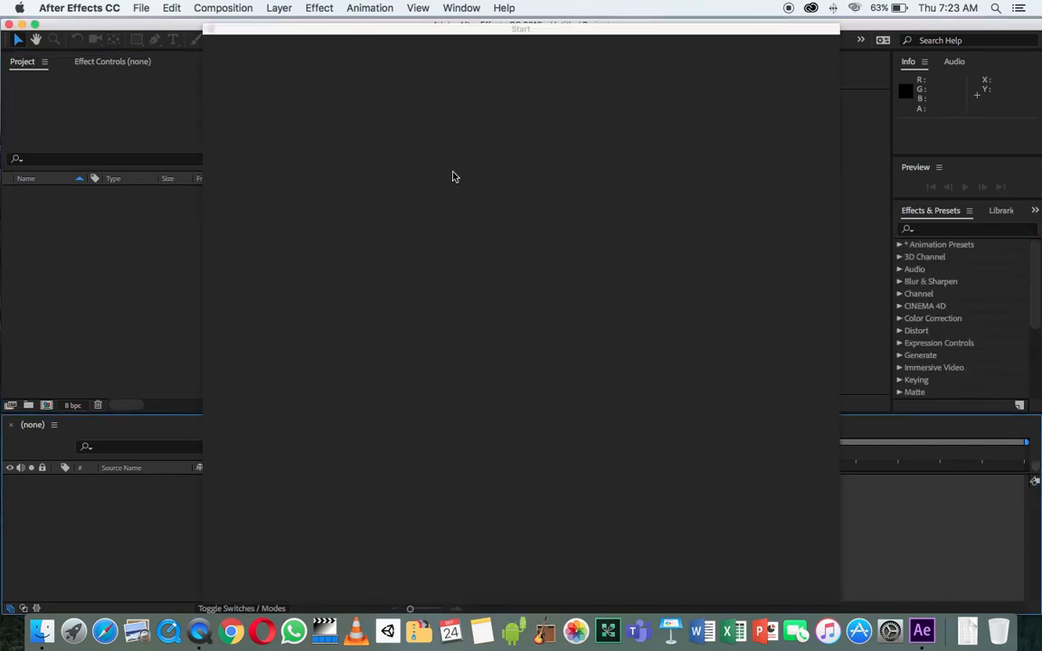
Check the sort options for recent files in the Start window and create a new project
left_click(484, 40)
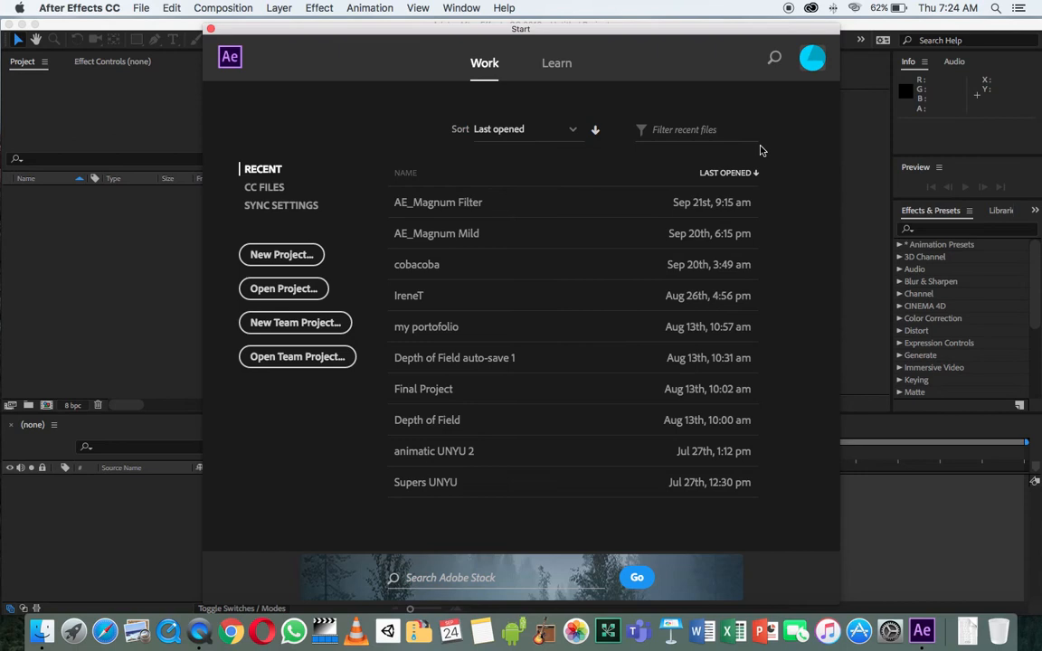
left_click(573, 136)
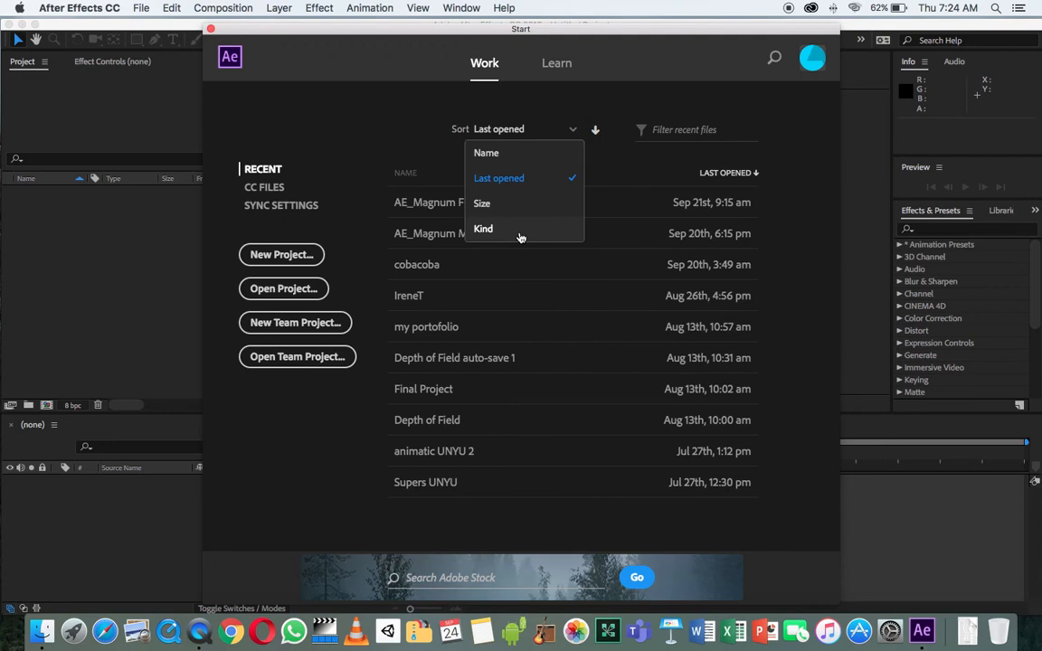
left_click(665, 177)
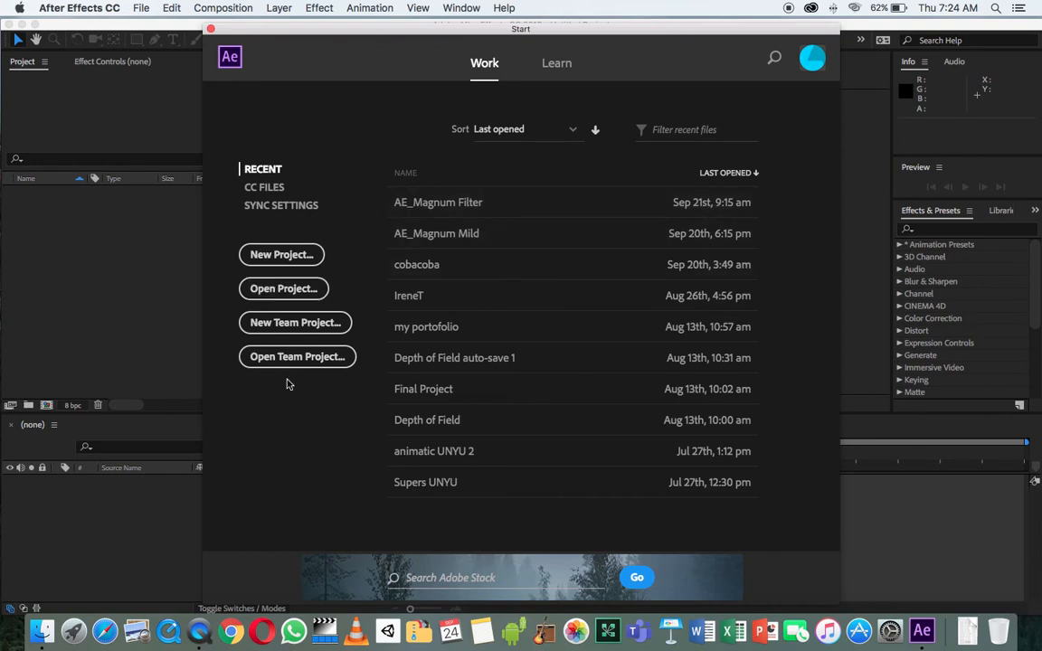
left_click(298, 289)
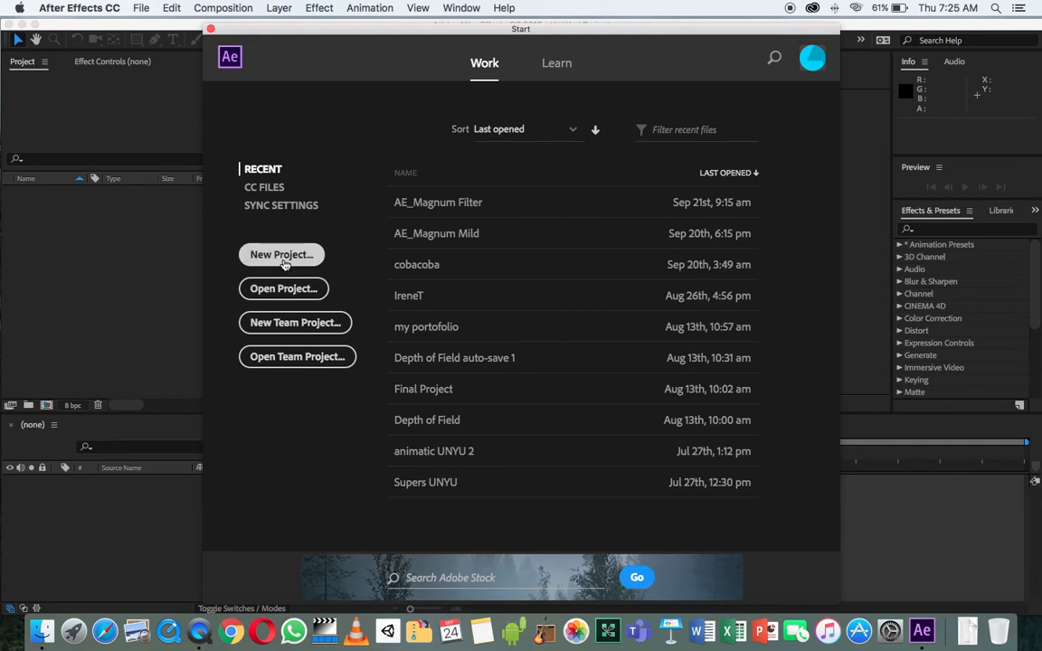
left_click(282, 256)
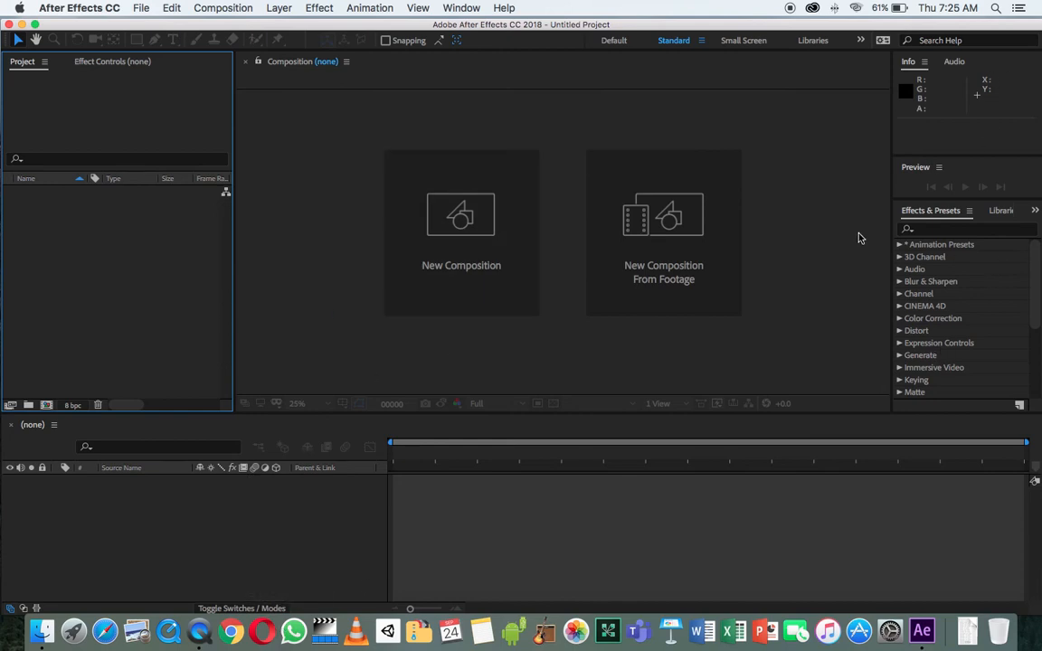
Examine the Info, Audio, Preview and Effects & Presets areas, and compare the effect categories with the Effect commands
left_click(984, 121)
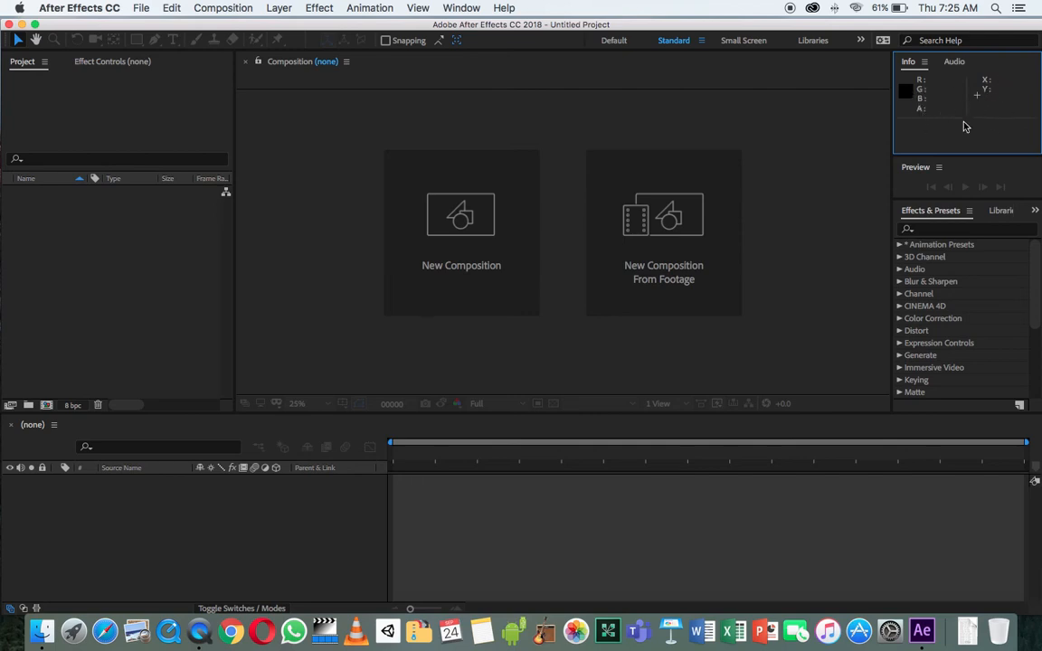
left_click(955, 62)
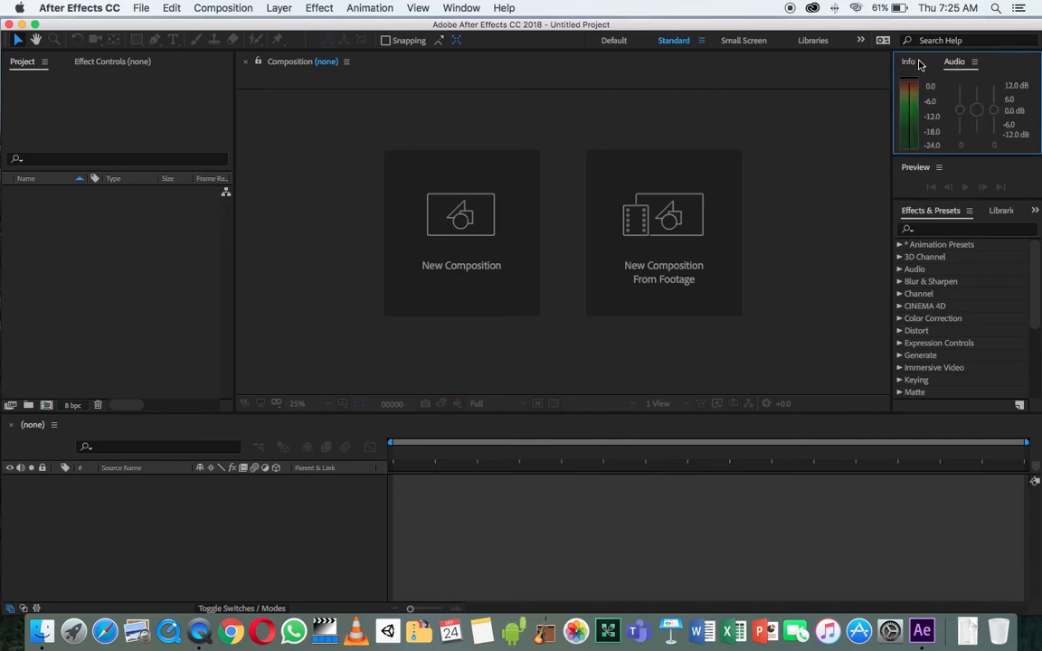
left_click(910, 62)
left_click(913, 188)
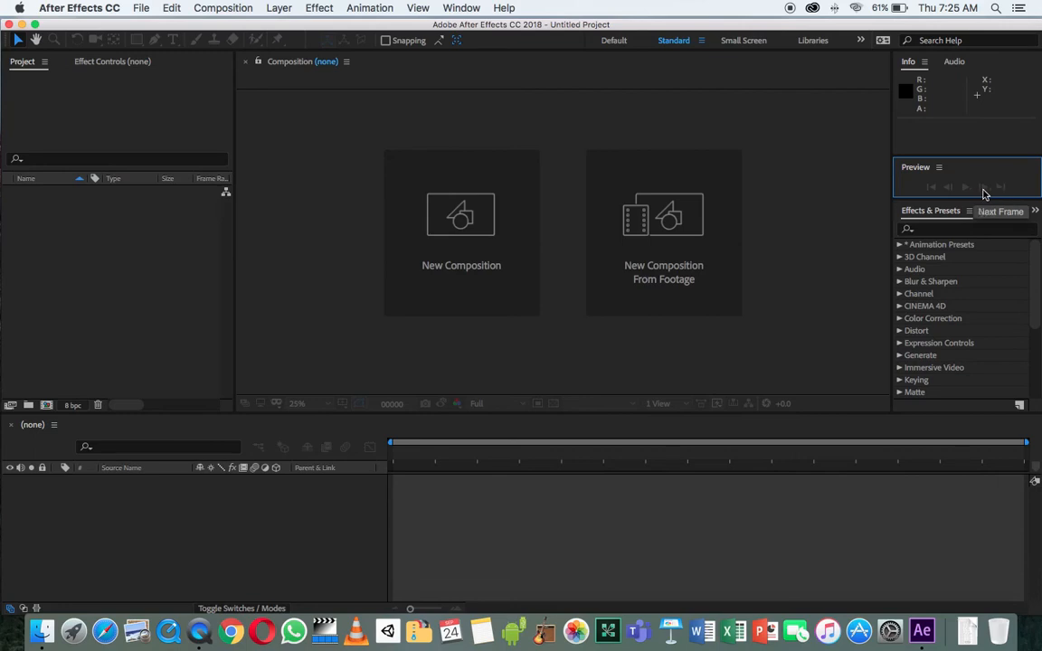
left_click(966, 325)
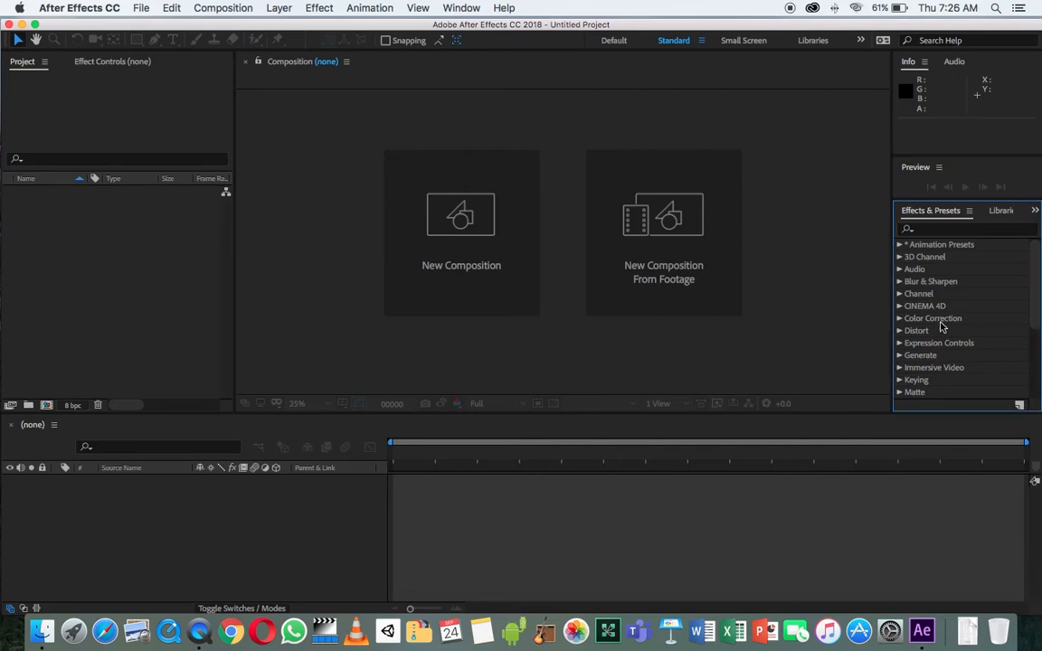
left_click(330, 8)
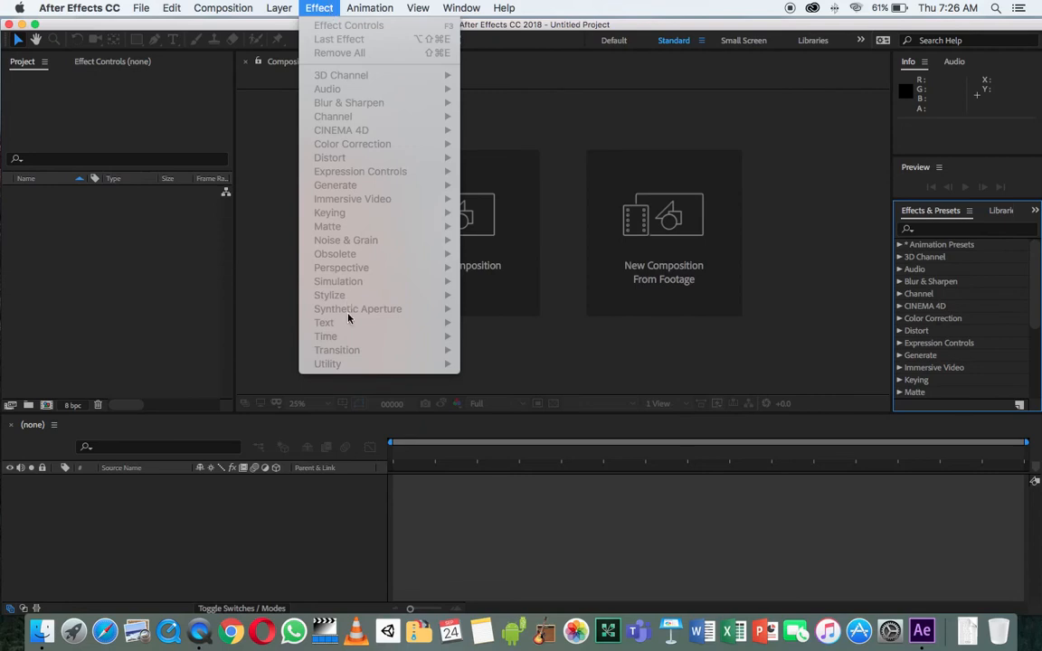
left_click(964, 294)
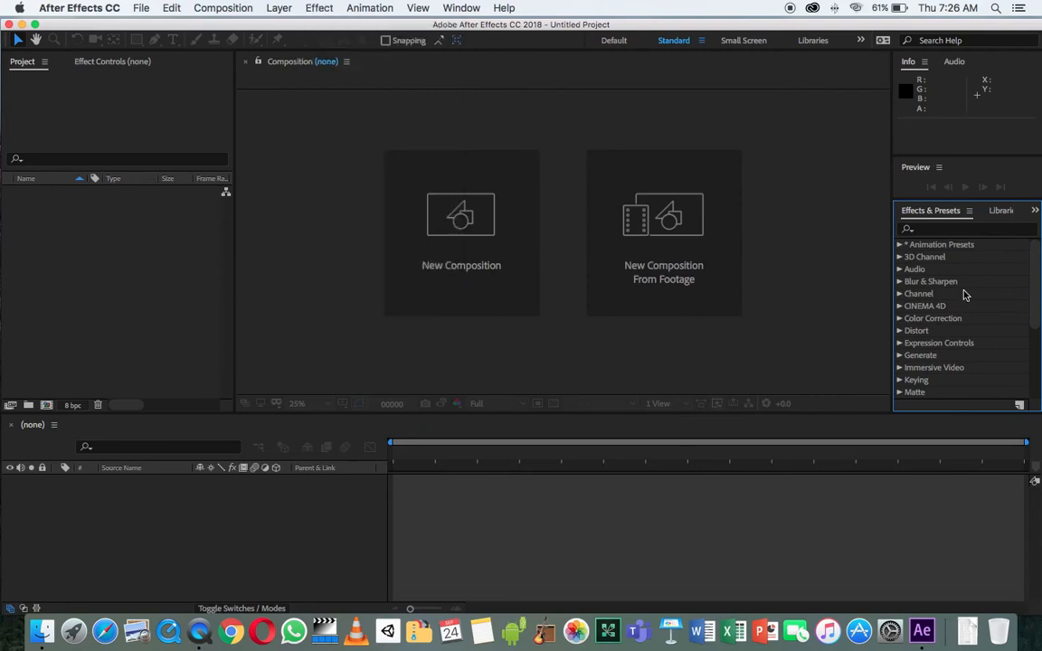
Examine the Composition, Project, Effect Controls and Timeline areas of the empty workspace
left_click(508, 361)
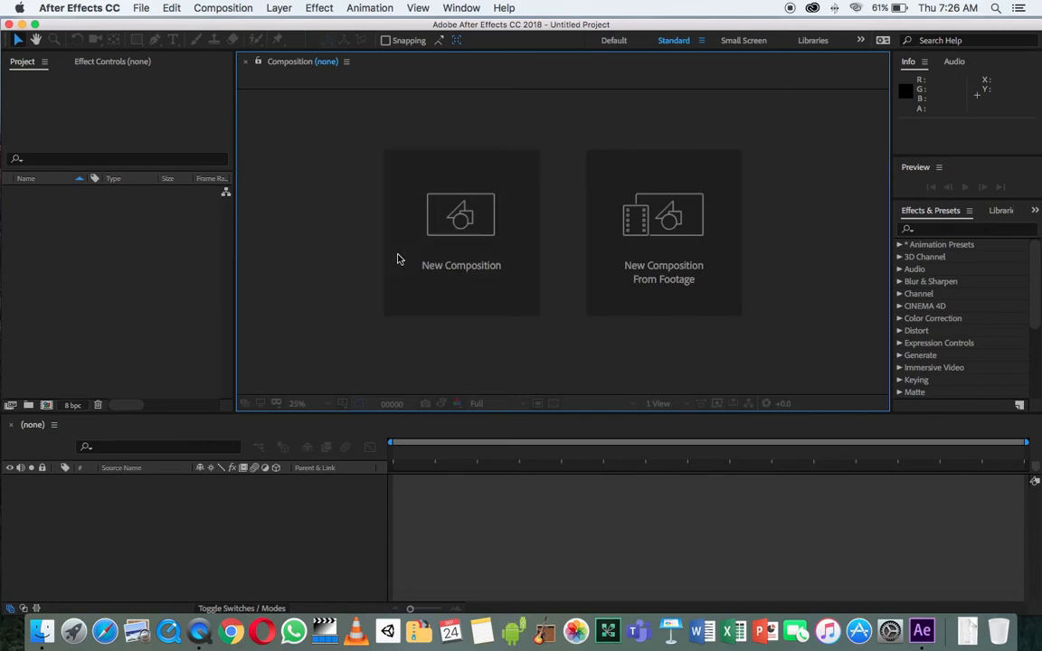
left_click(106, 262)
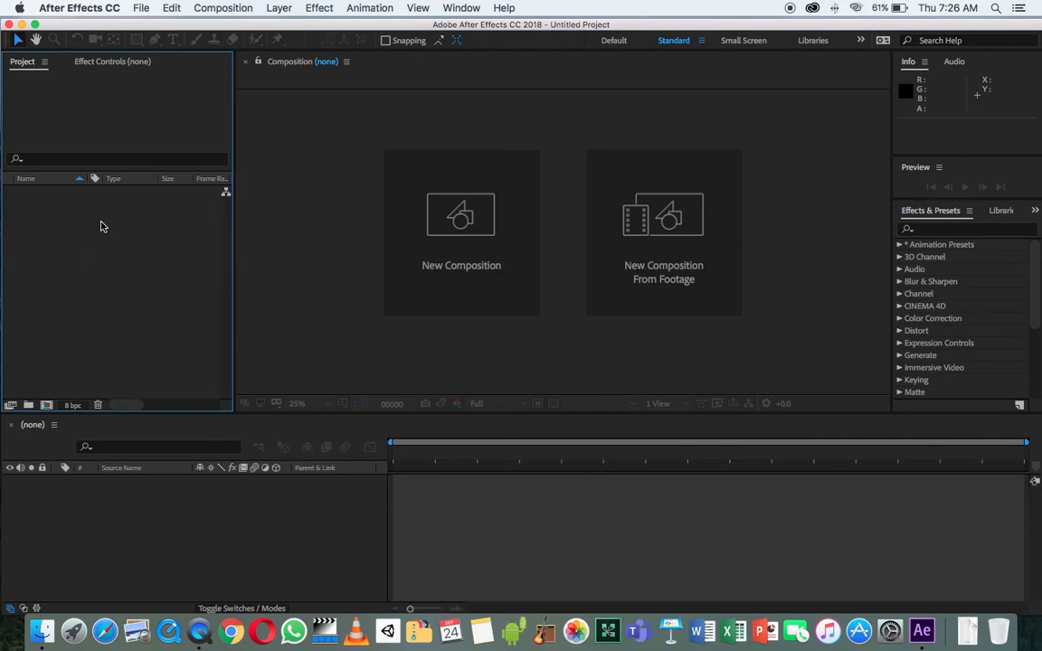
left_click(95, 62)
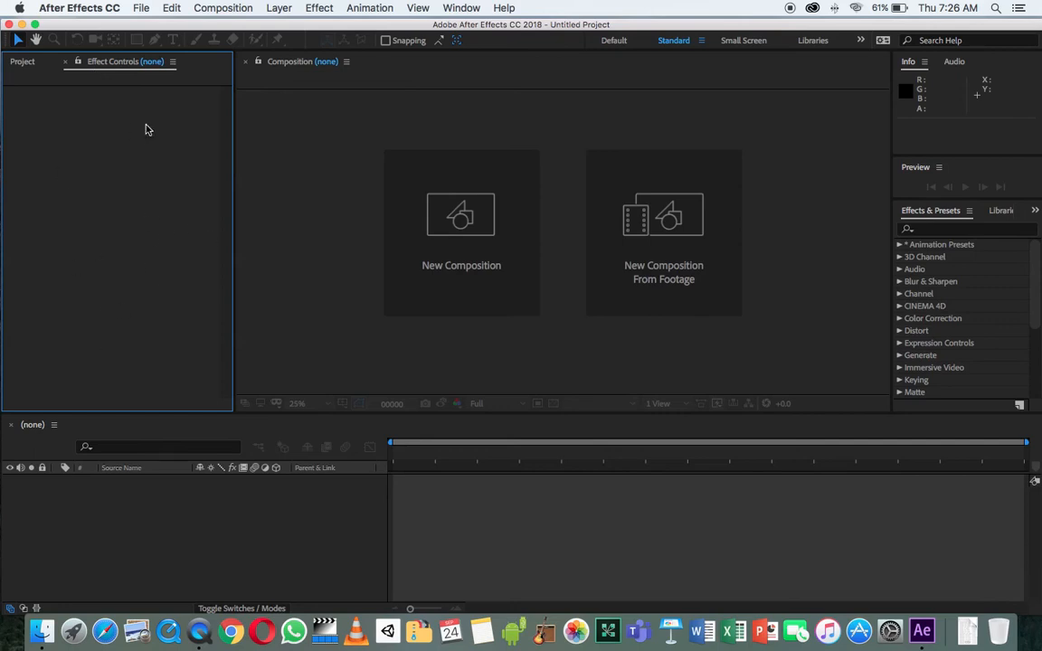
left_click(28, 61)
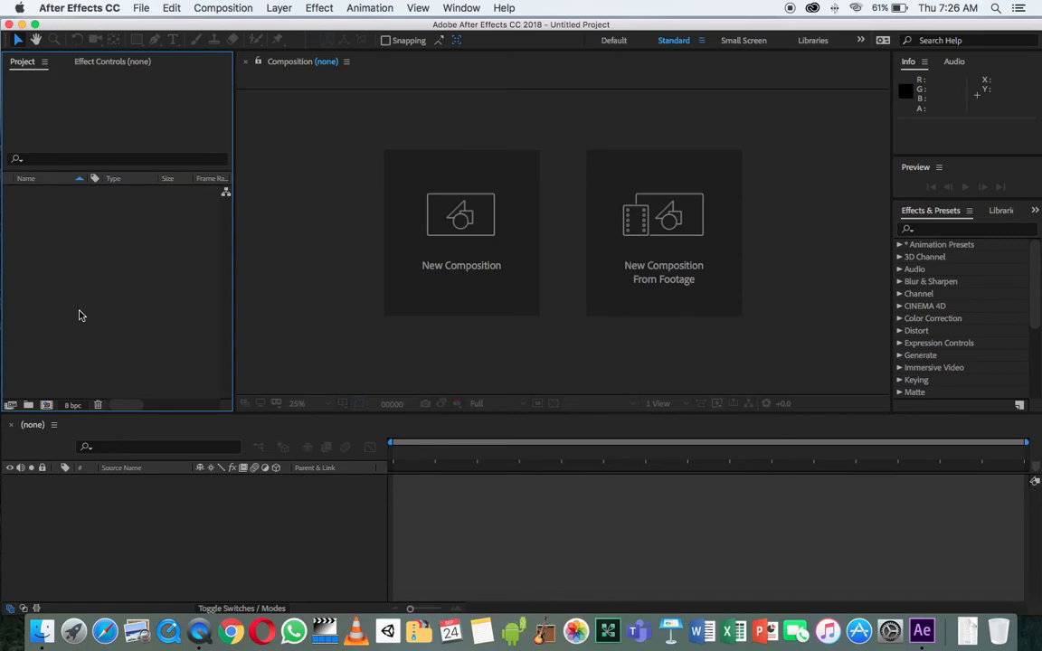
left_click(166, 551)
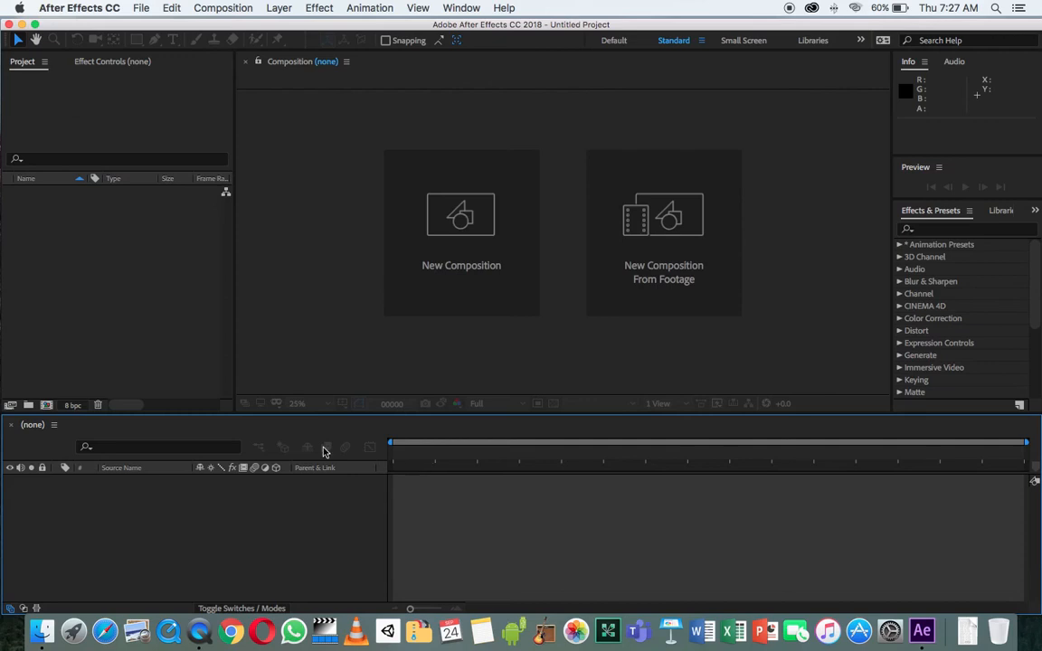
left_click(162, 286)
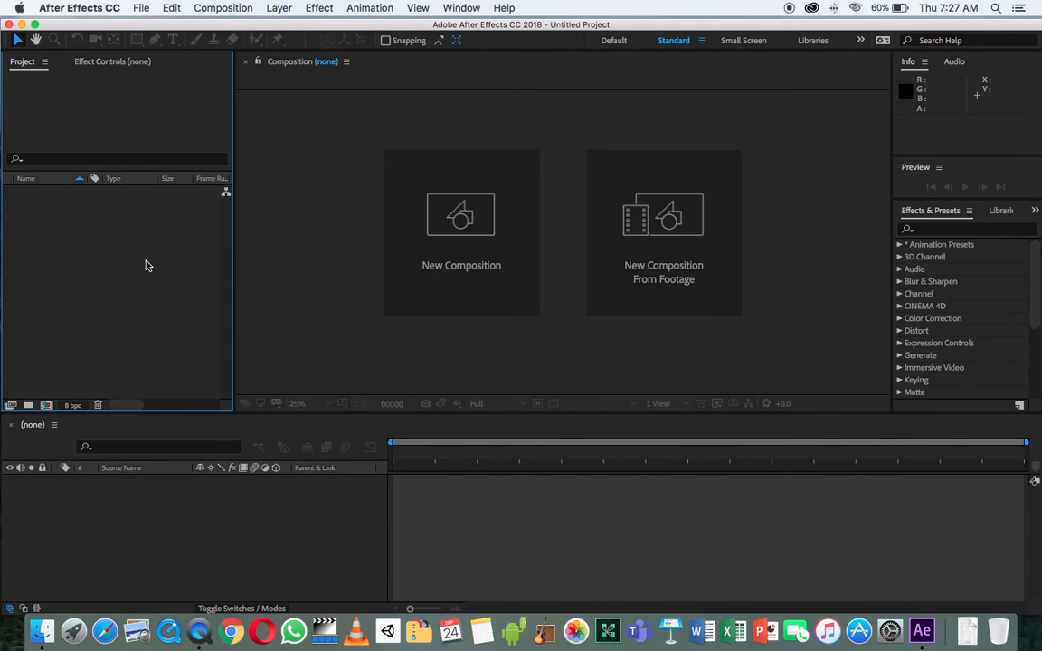
Review the available import commands for single and multiple files without importing anything
left_click(141, 8)
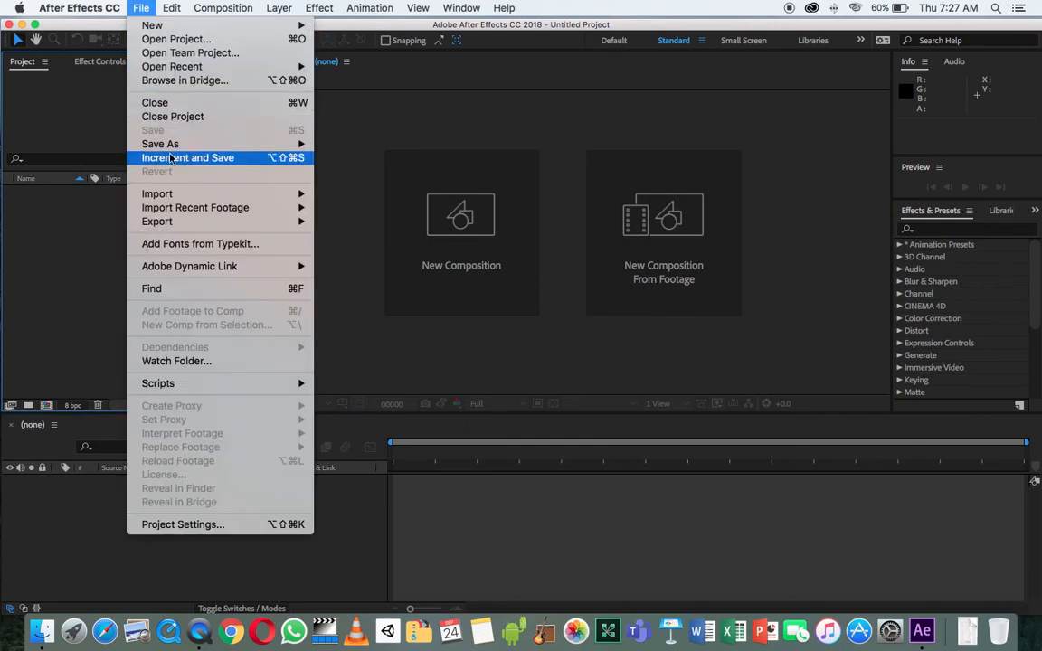
mouse_move(192, 200)
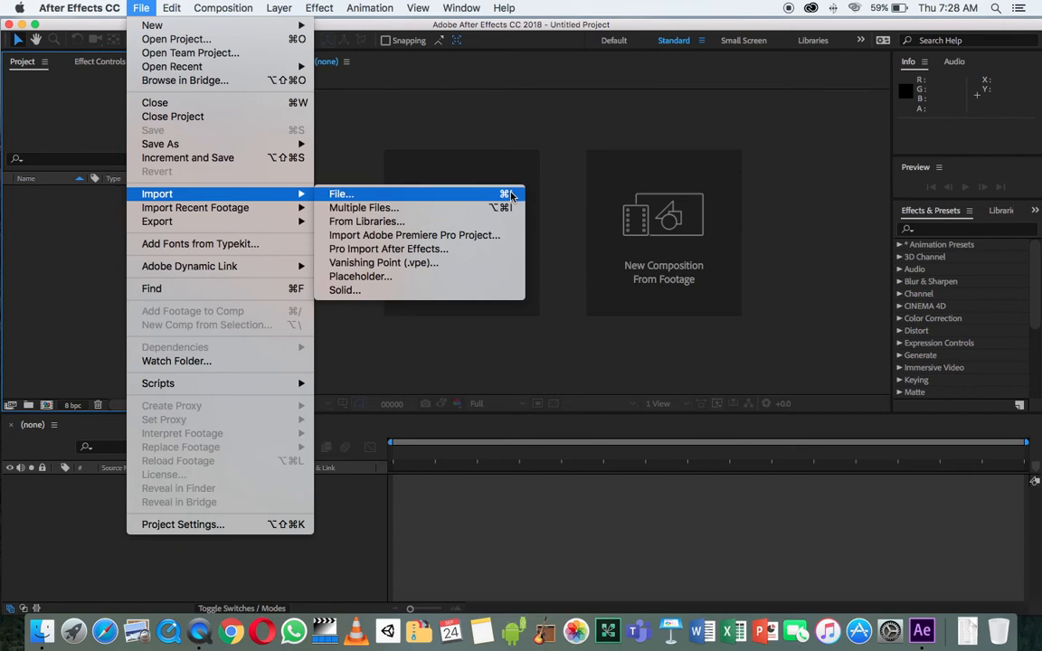
left_click(91, 207)
left_click(135, 9)
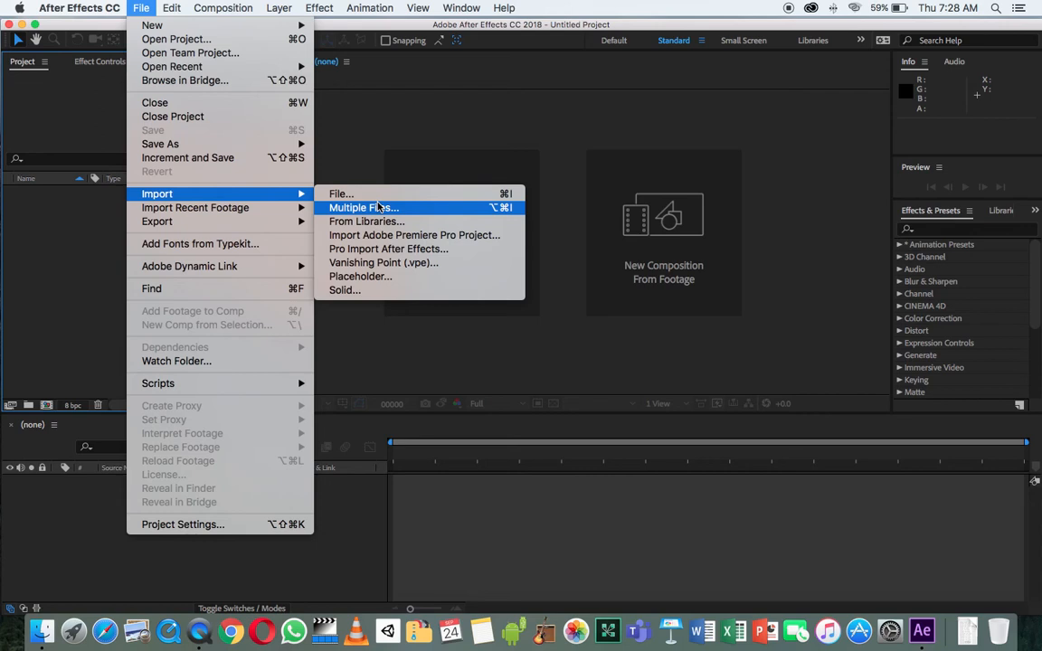
left_click(445, 149)
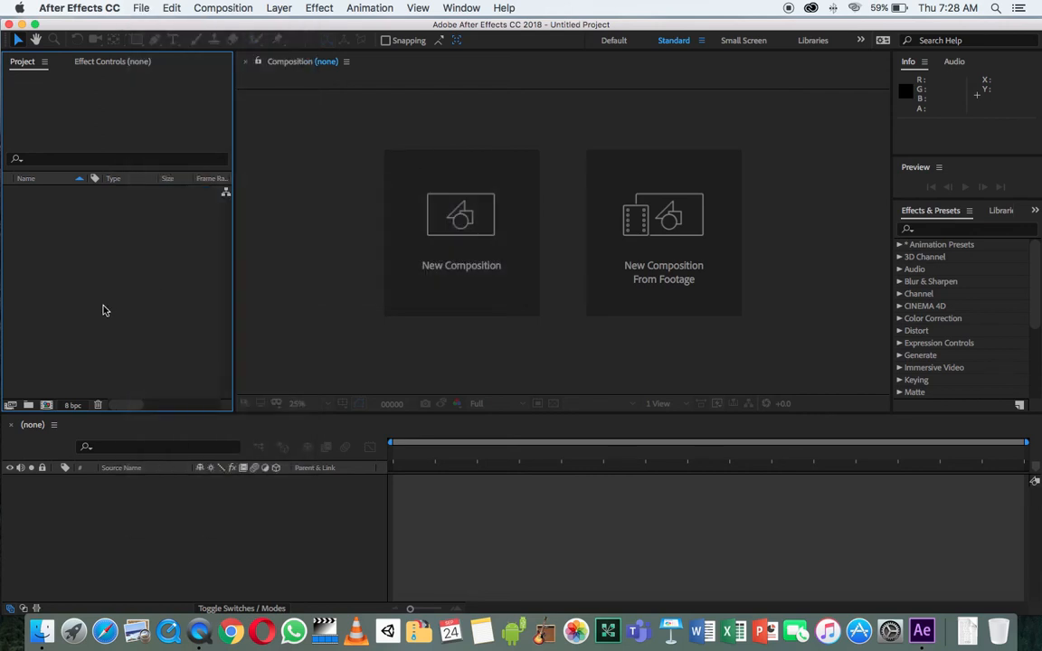
Start importing footage and browse the Downloads folder, previewing several of its images and videos
double_click(154, 291)
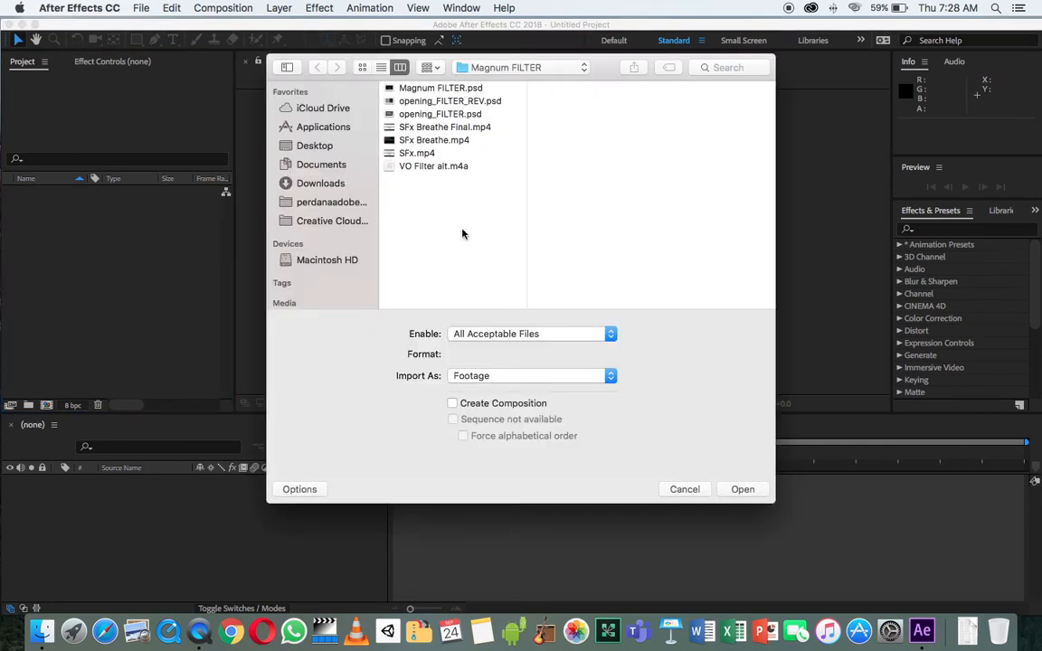
left_click(335, 181)
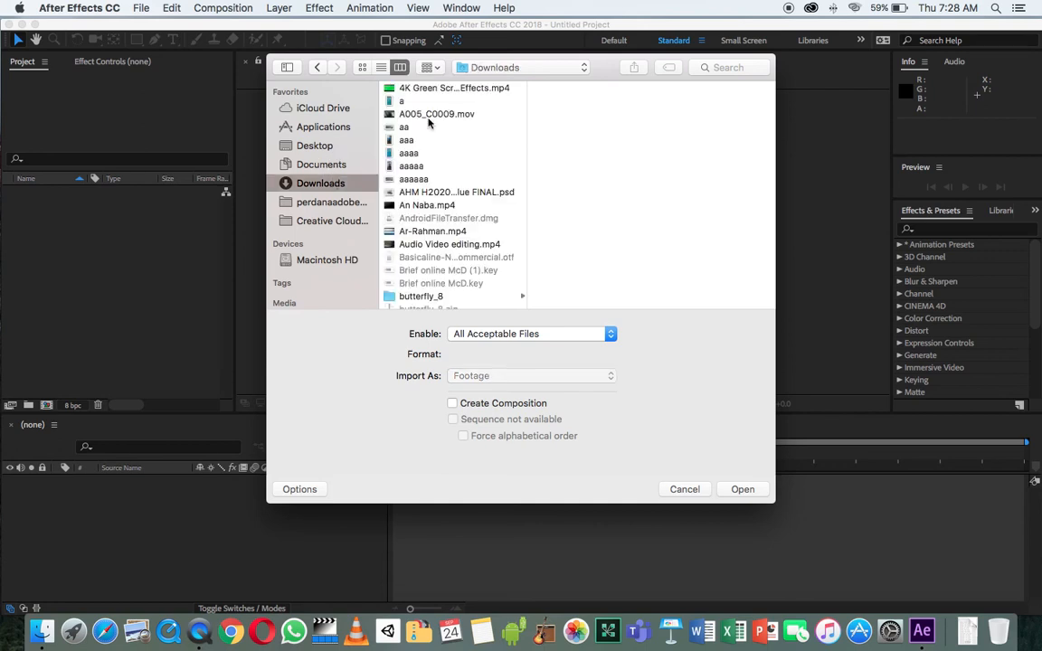
left_click(433, 127)
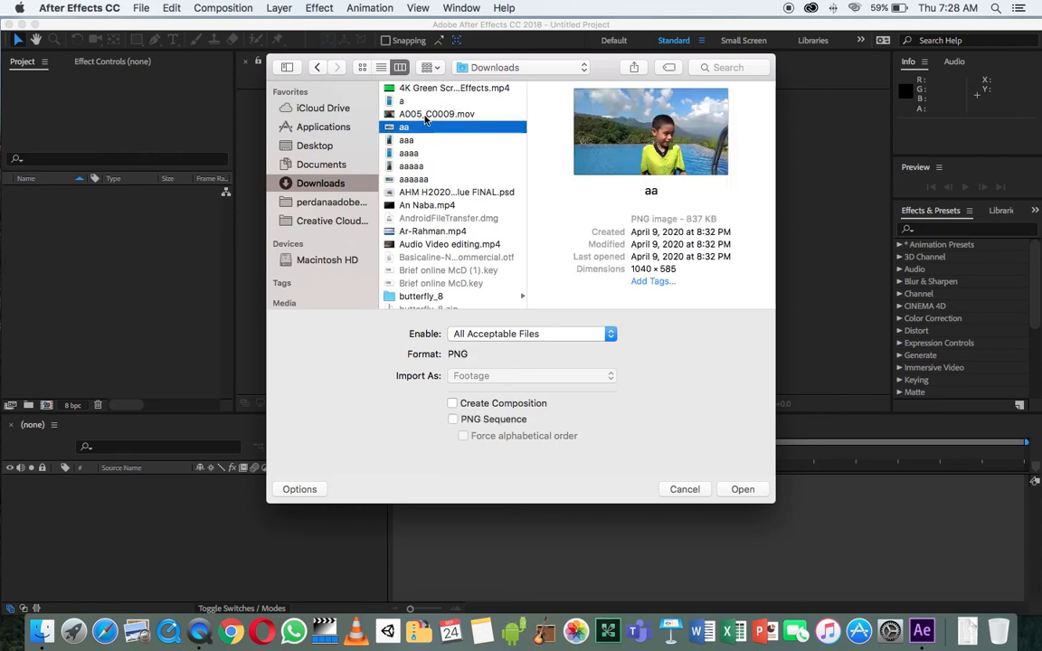
left_click(432, 114)
left_click(424, 155)
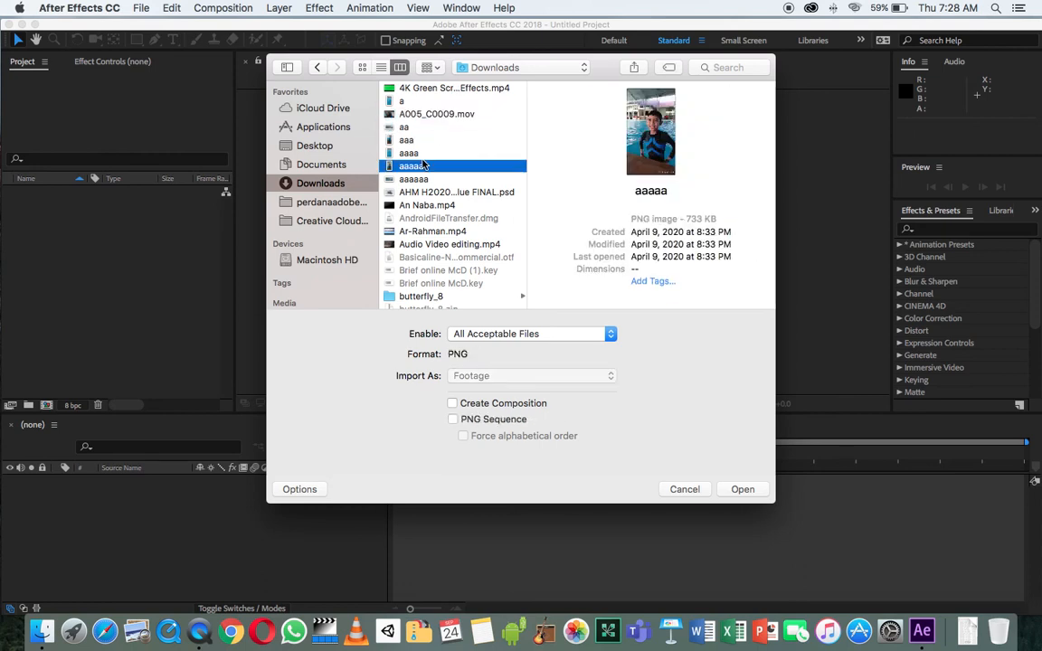
left_click(424, 178)
scroll(430, 199, "down", 3)
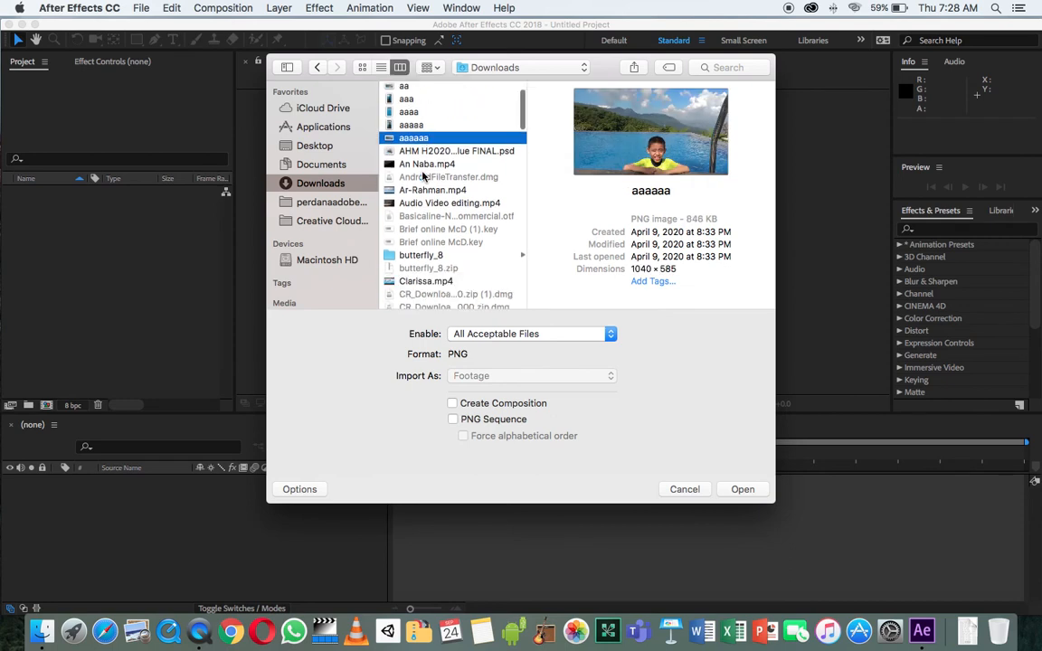
left_click(436, 227)
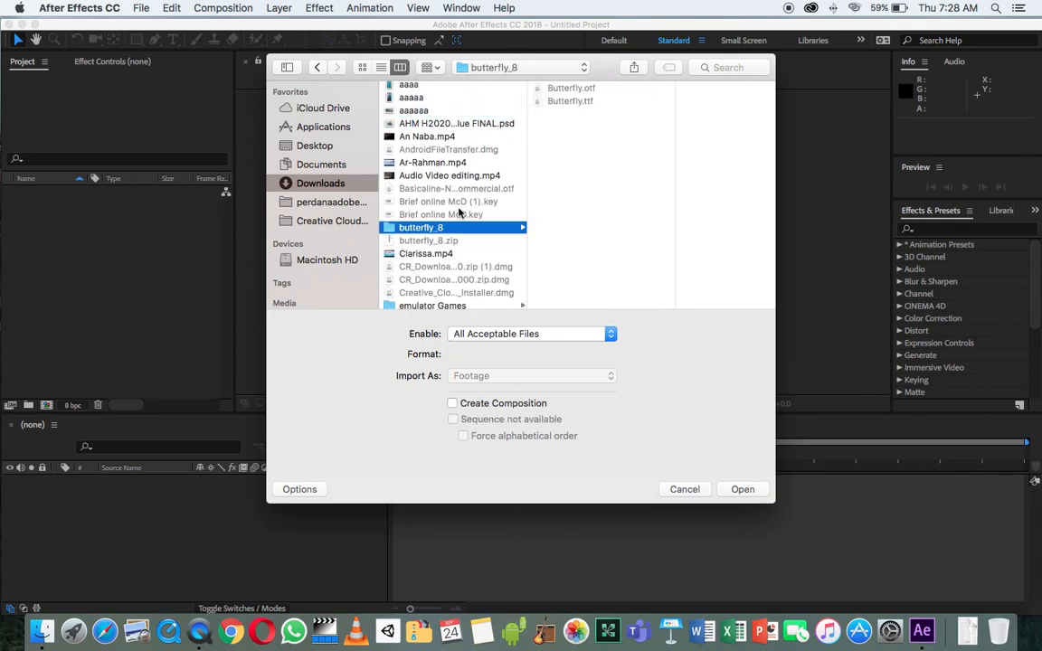
left_click(435, 254)
scroll(435, 256, "down", 6)
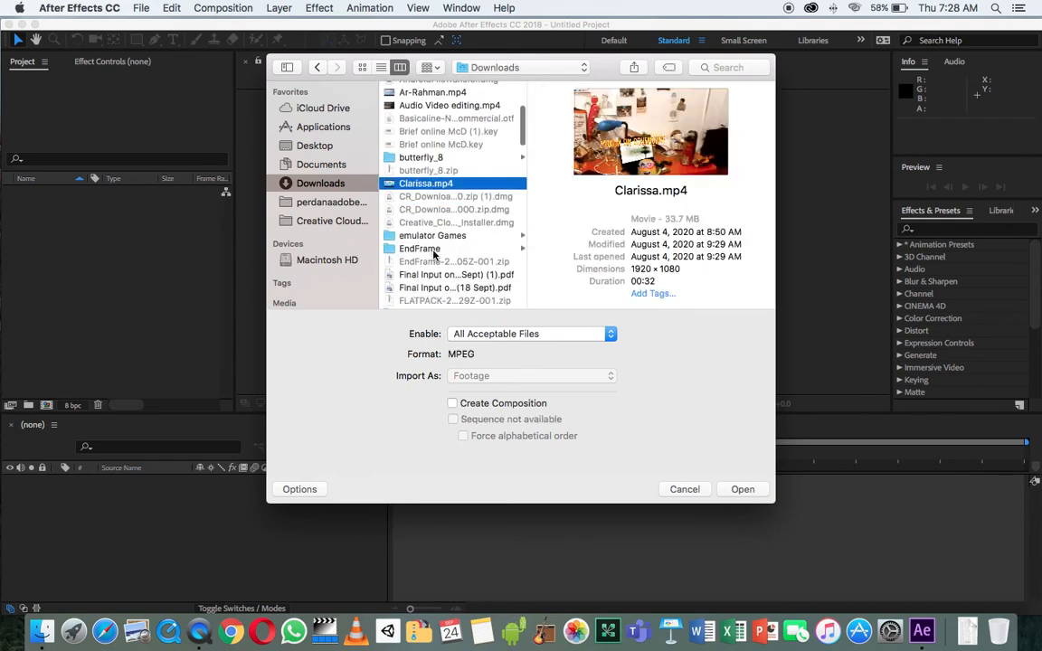
scroll(434, 256, "down", 5)
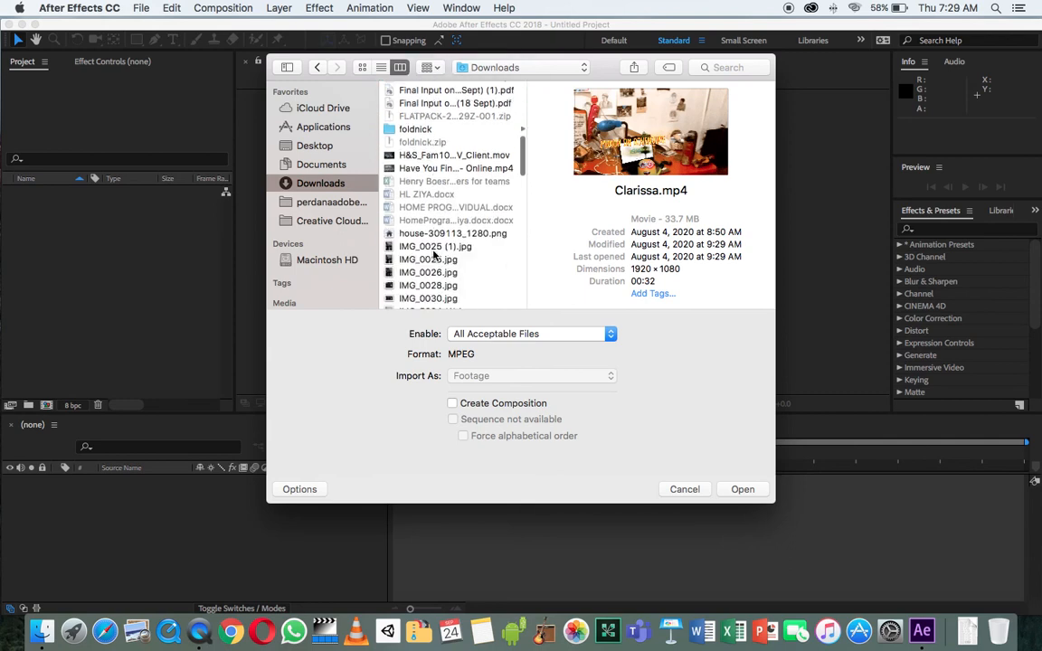
left_click(450, 224)
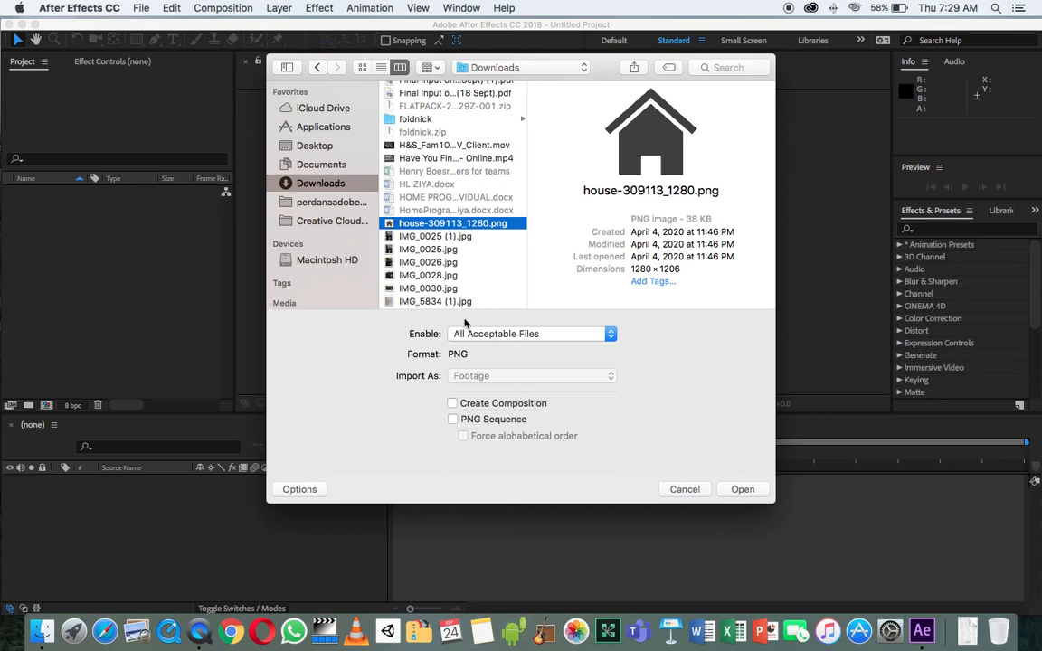
scroll(416, 247, "down", 3)
Choose the Photoshop file LaSalle.psd in the Downloads folder and open it for import
left_click(444, 192)
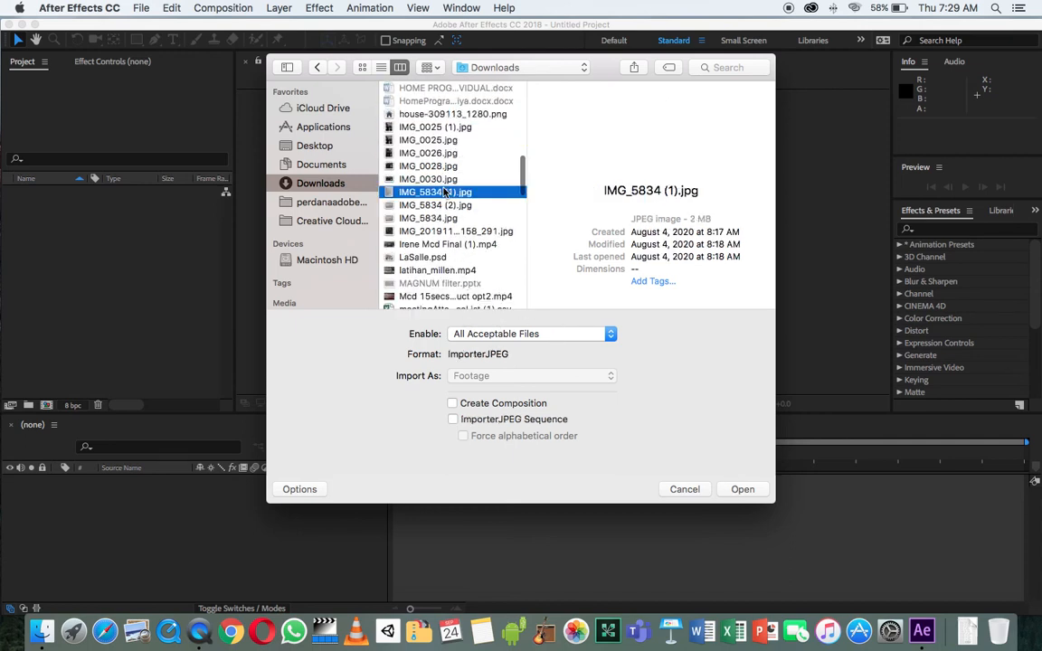
key("Down")
key("Down")
key("Down")
key("Down")
key("Down")
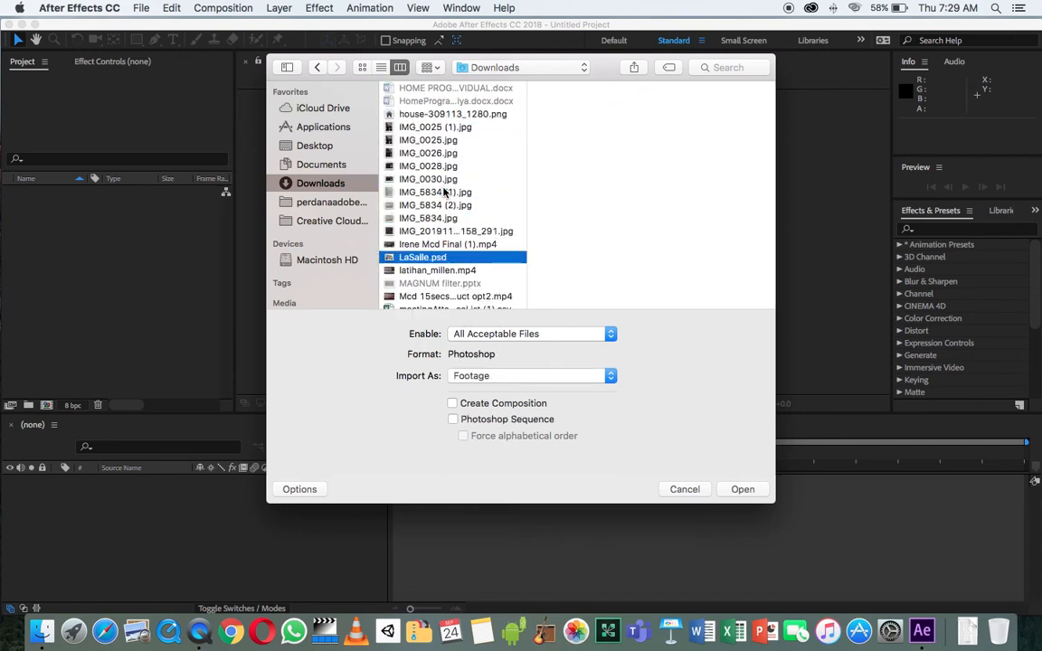
scroll(445, 192, "down", 8)
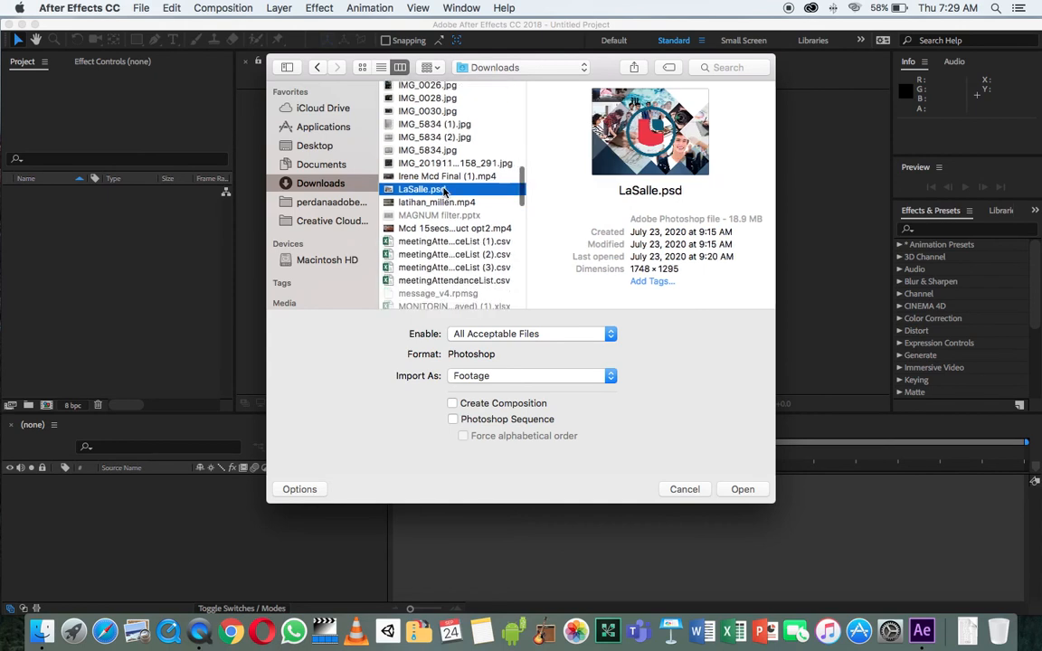
scroll(444, 191, "up", 5)
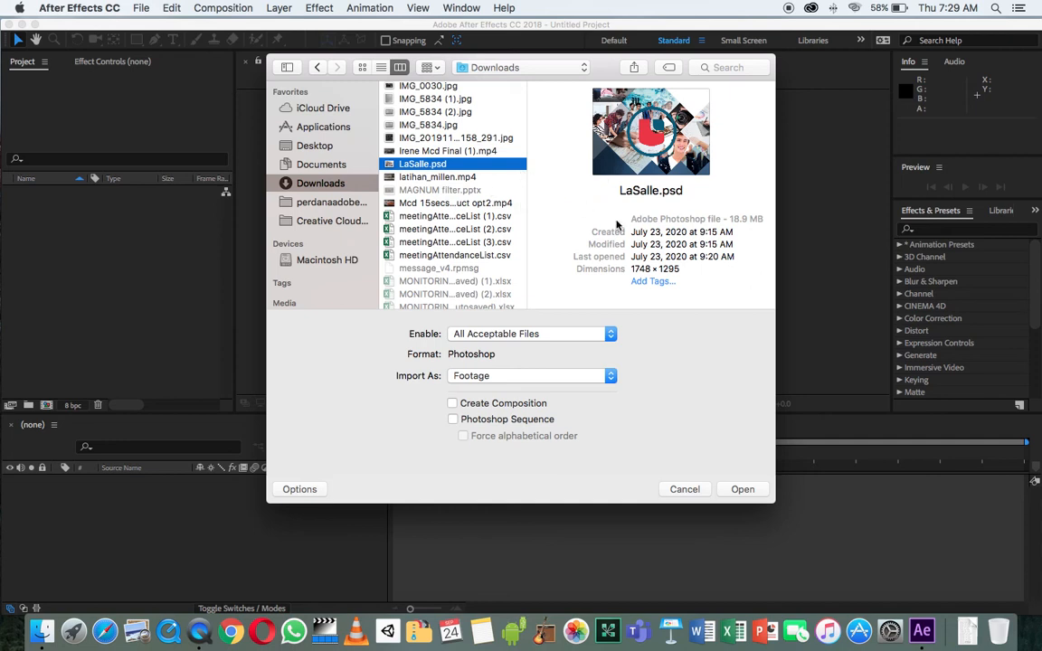
left_click(741, 488)
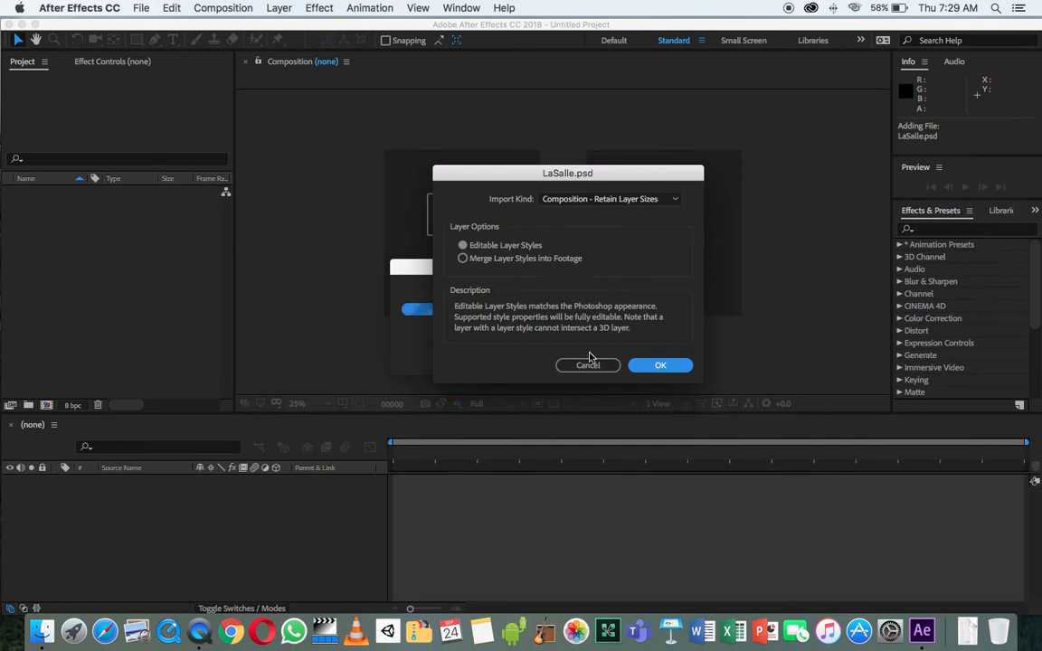
Set the import kind to Footage and compare the Merged Layers and Choose Layer options, including the list of selectable layers
left_click(582, 200)
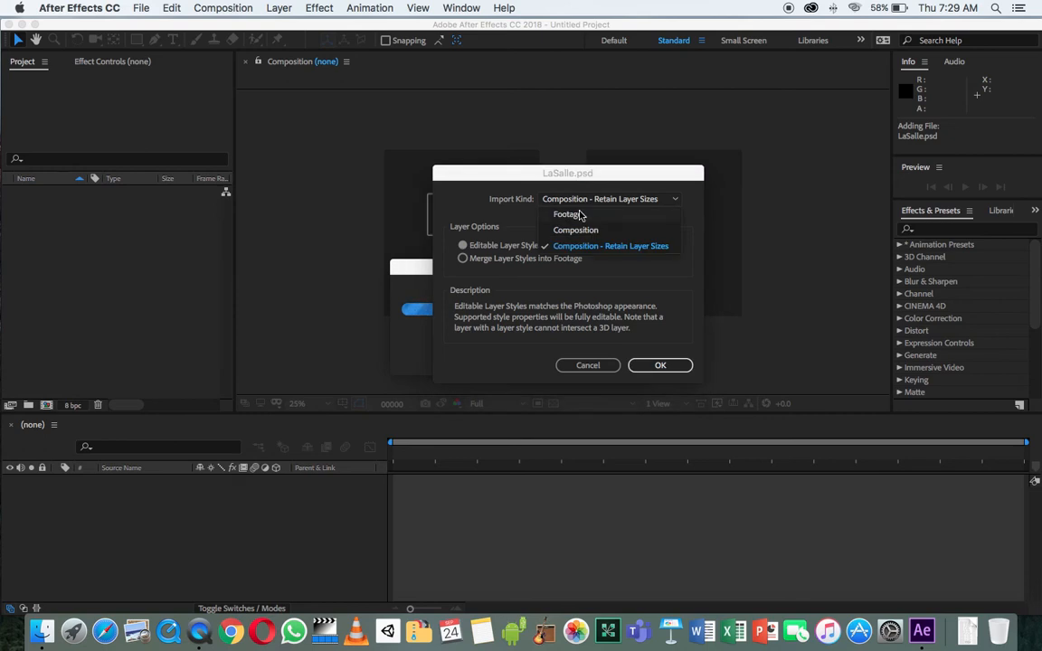
left_click(580, 214)
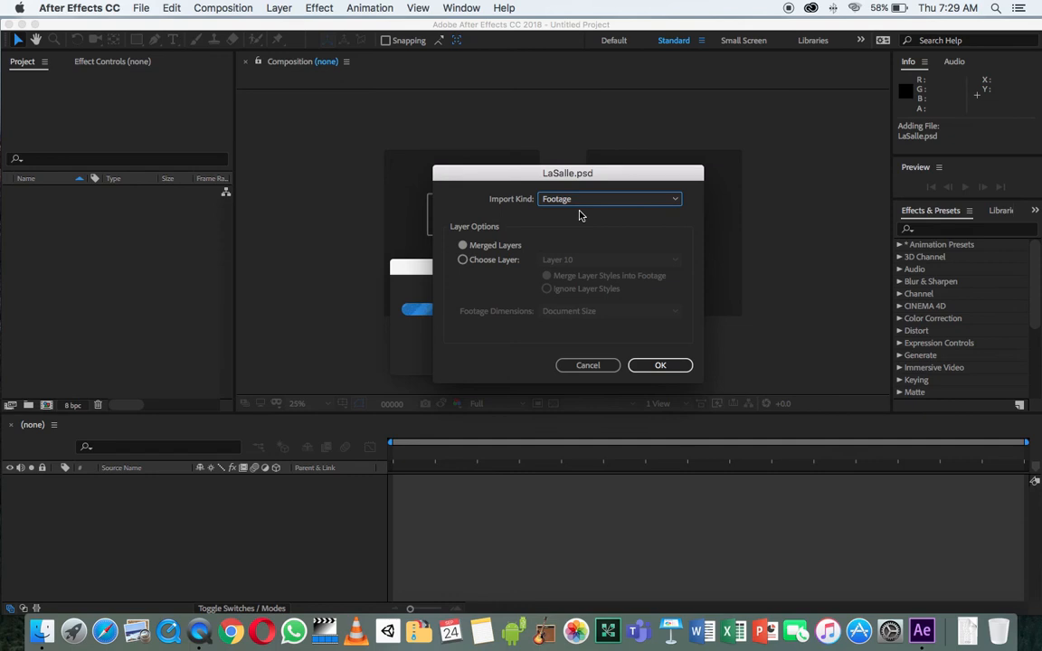
left_click(494, 260)
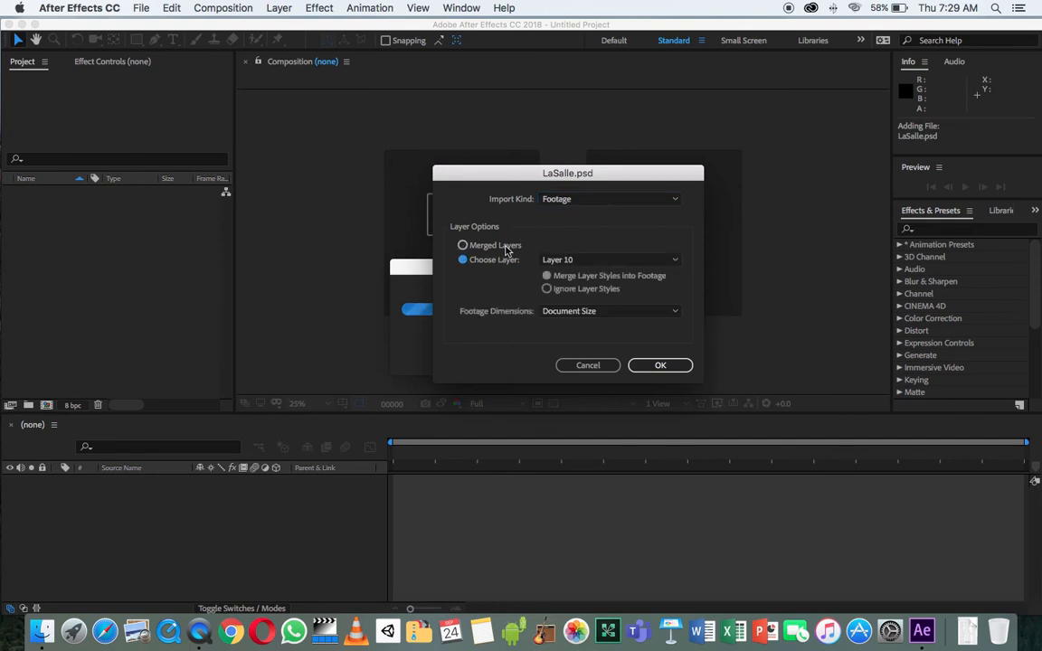
left_click(476, 245)
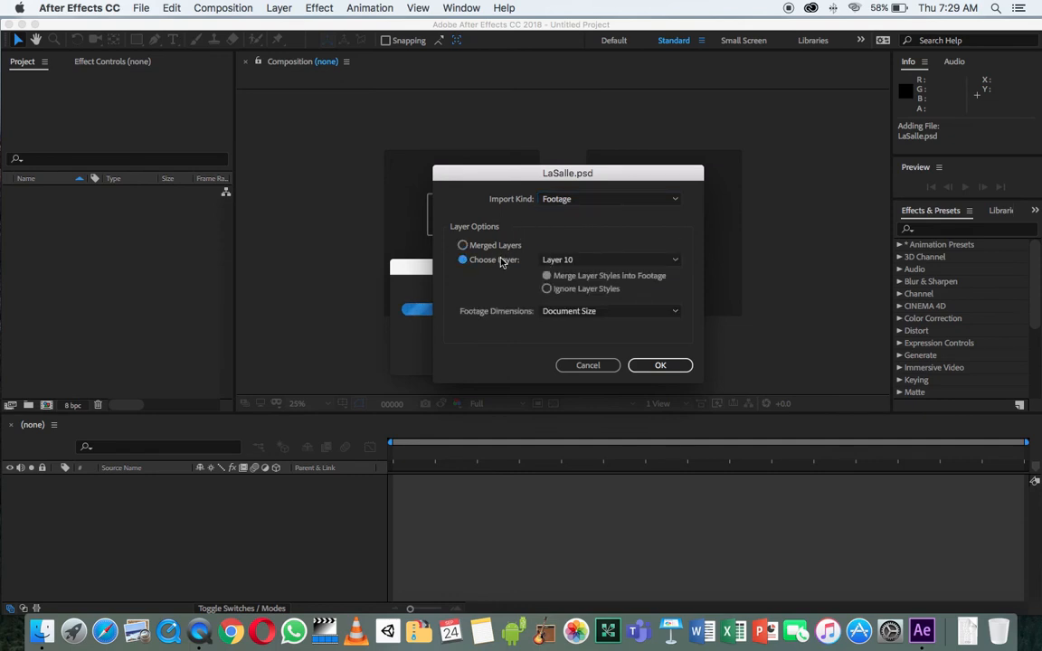
left_click(556, 261)
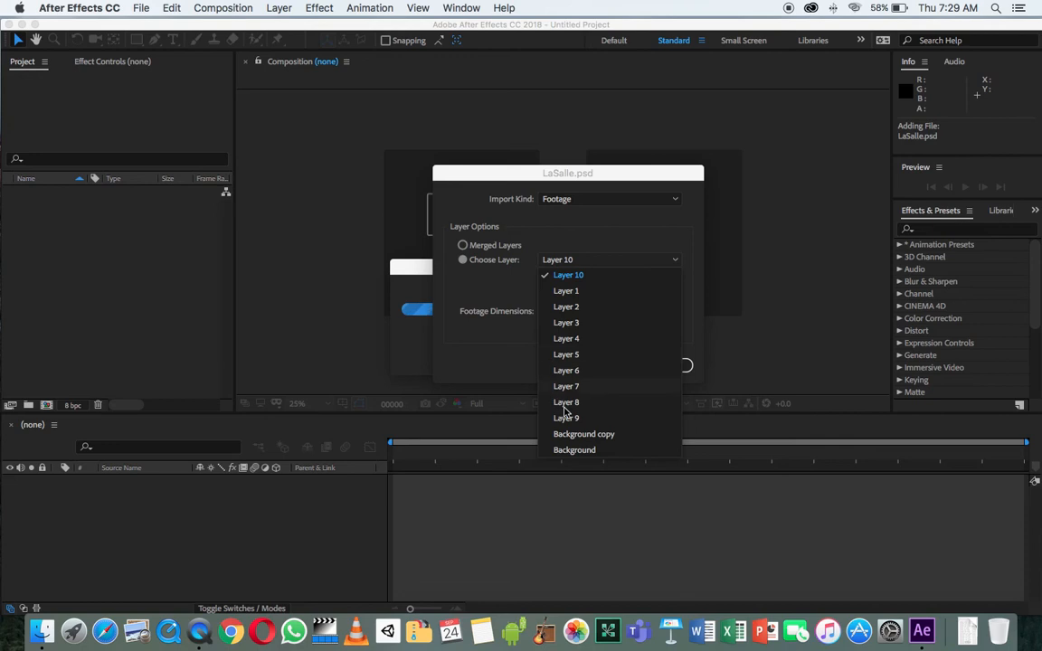
left_click(464, 262)
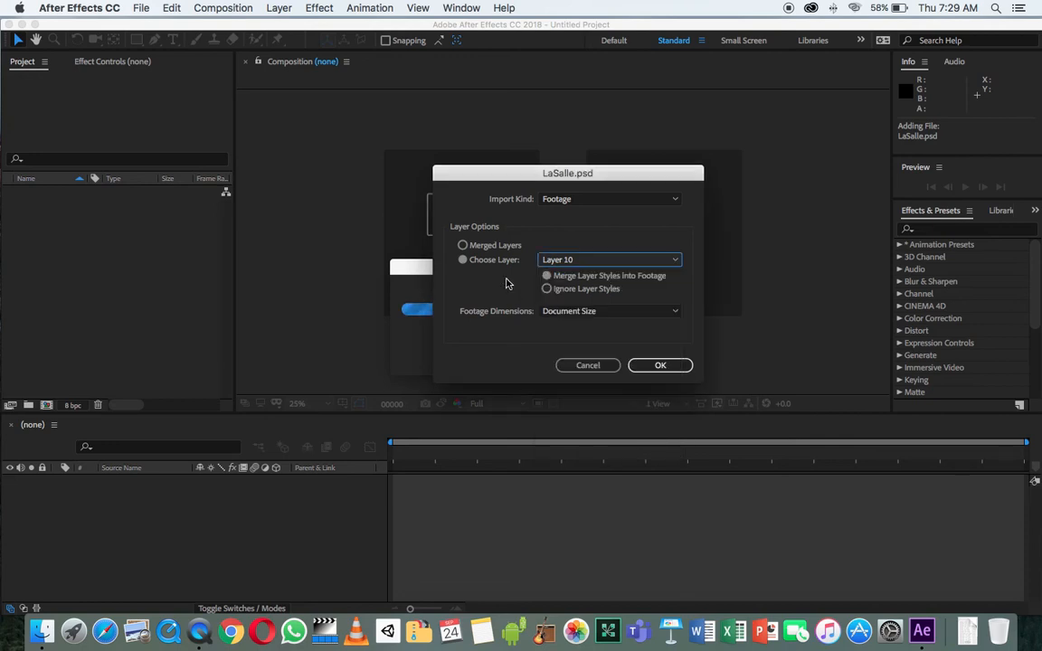
left_click(469, 249)
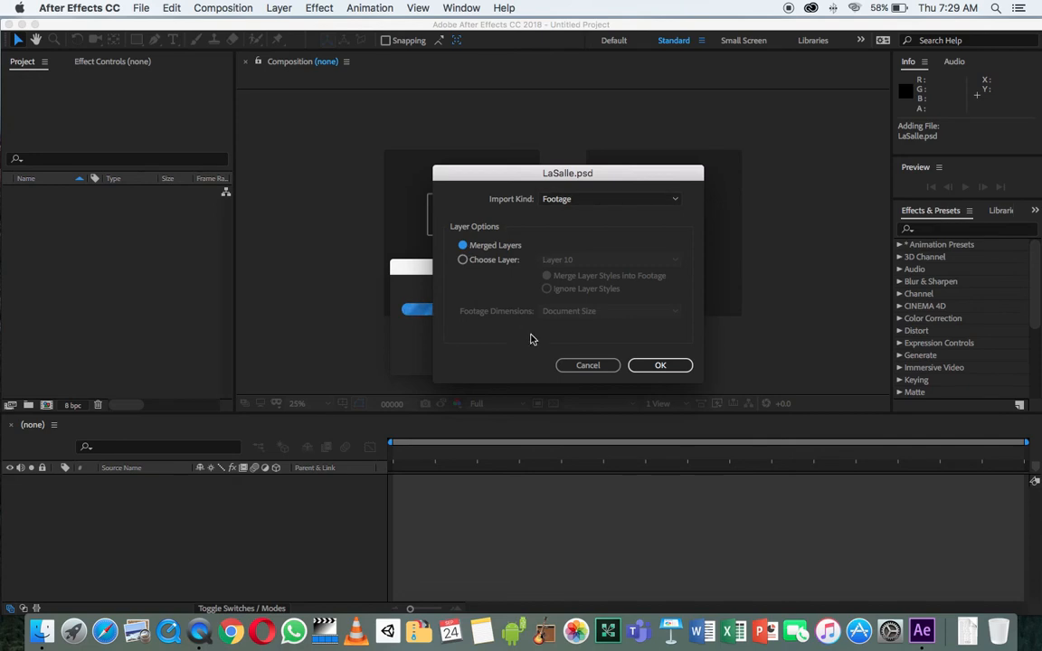
Switch the import kind between Composition and Composition - Retain Layer Sizes to compare their layer options
left_click(575, 199)
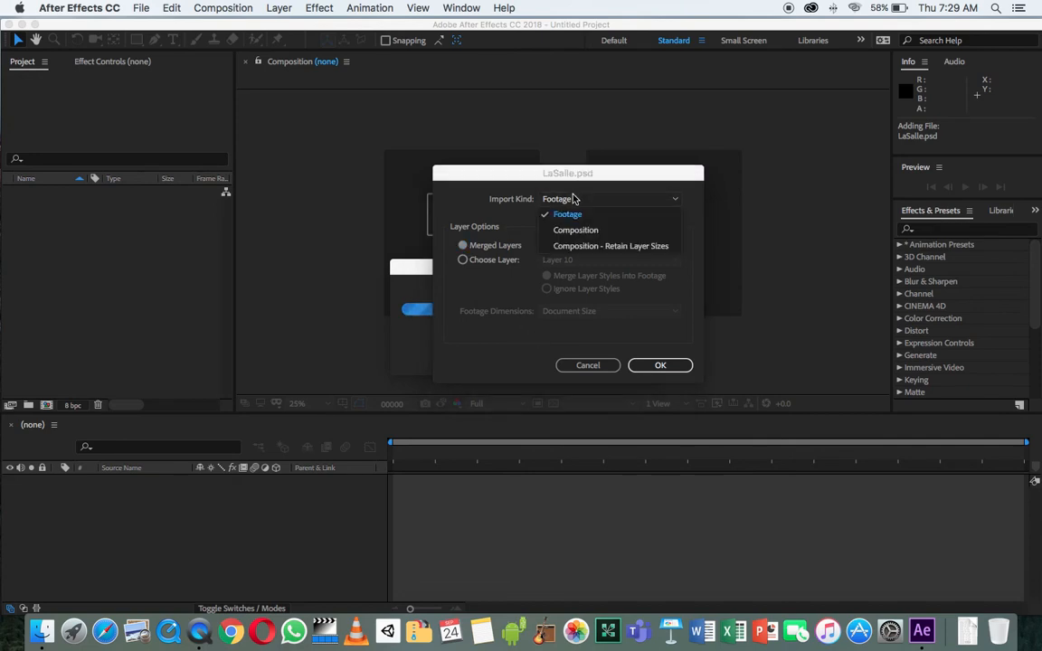
left_click(583, 230)
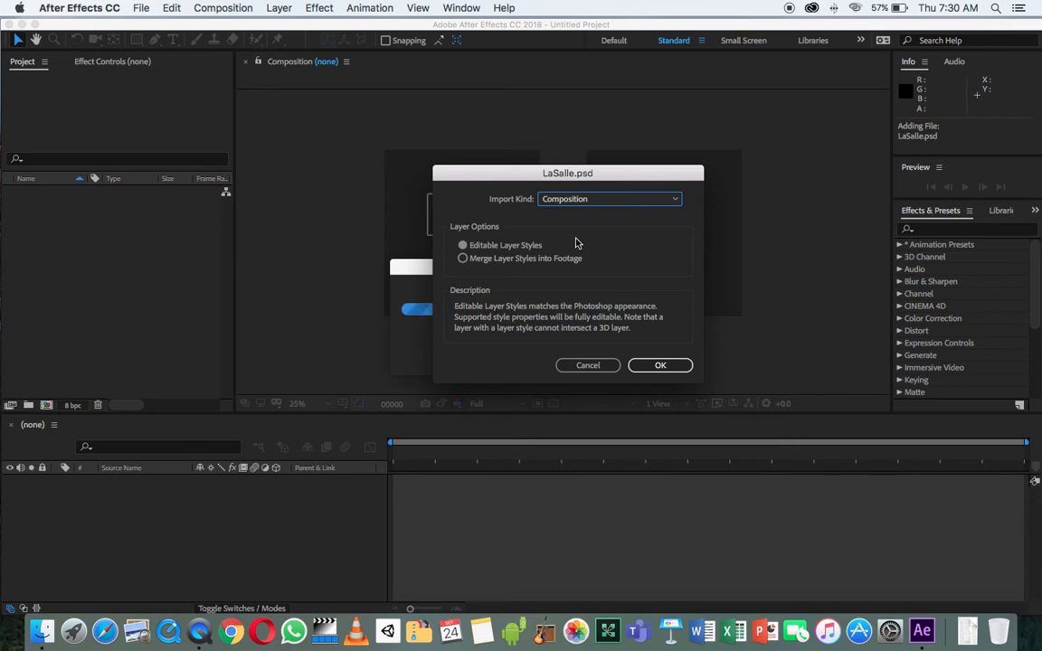
left_click(623, 198)
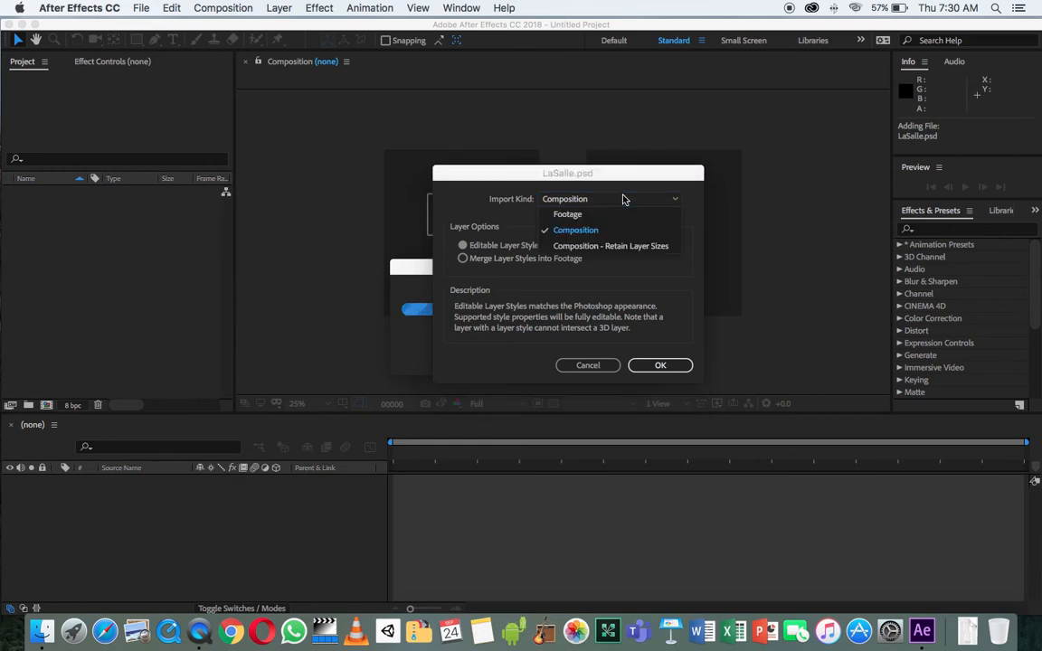
left_click(621, 246)
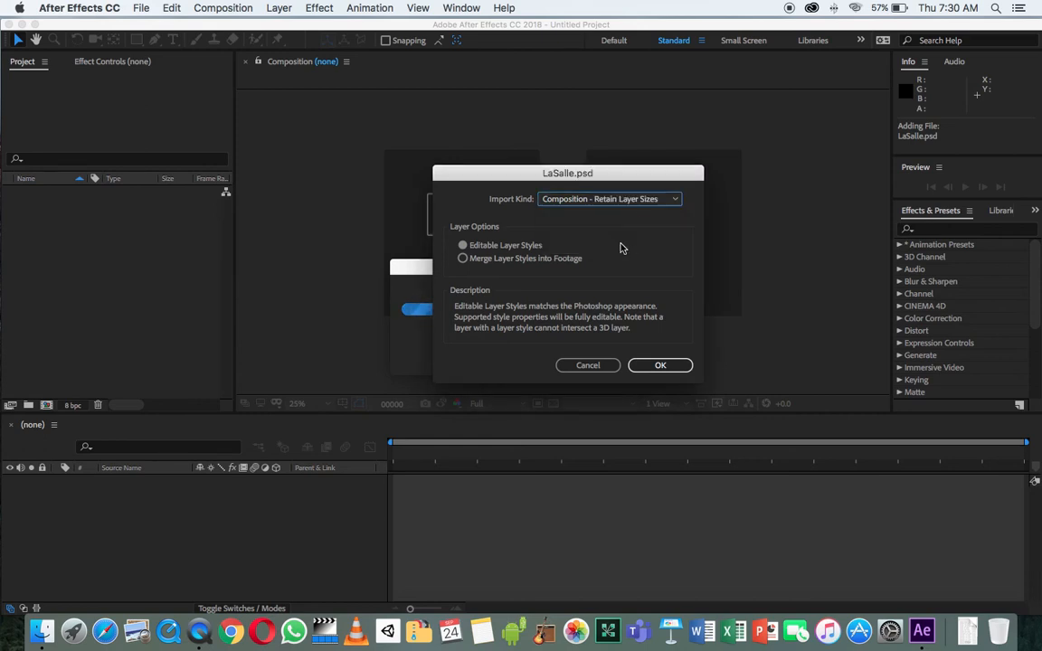
left_click(633, 201)
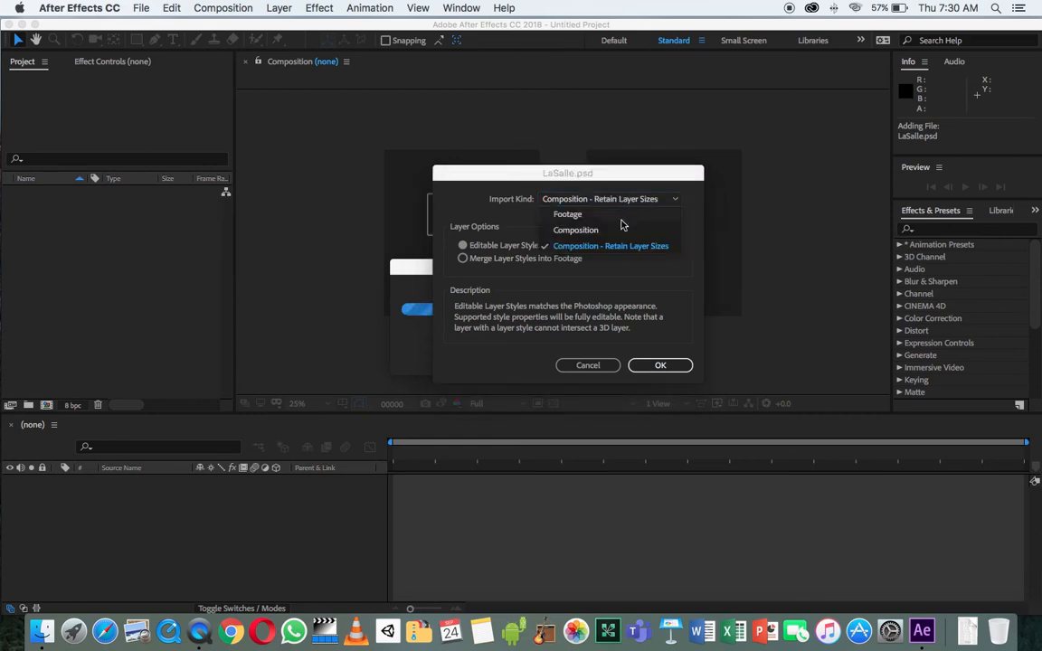
left_click(611, 231)
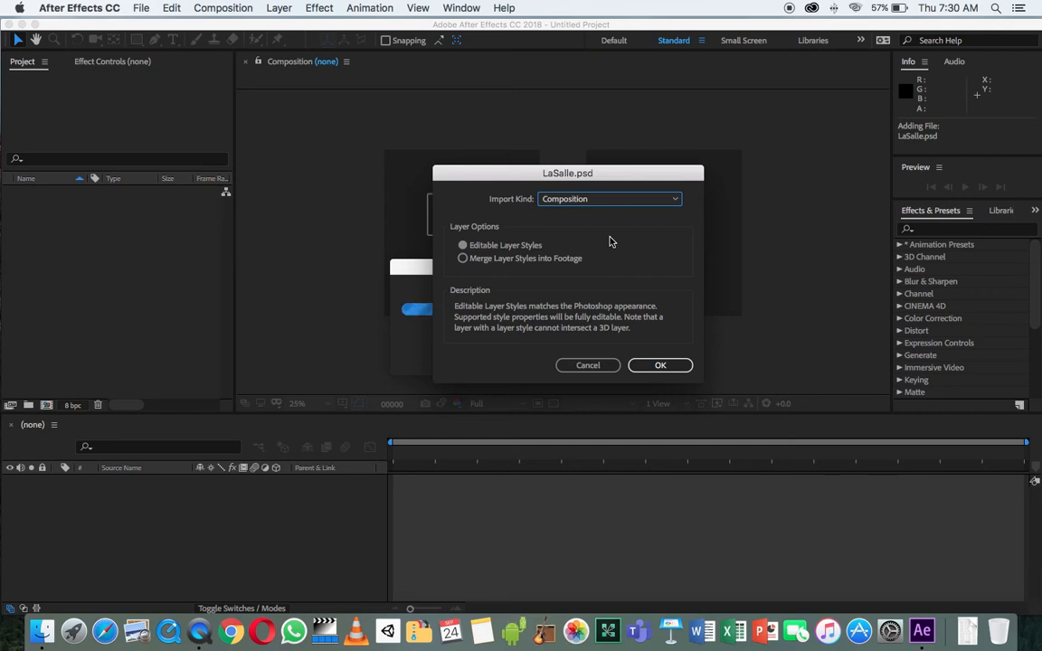
left_click(613, 200)
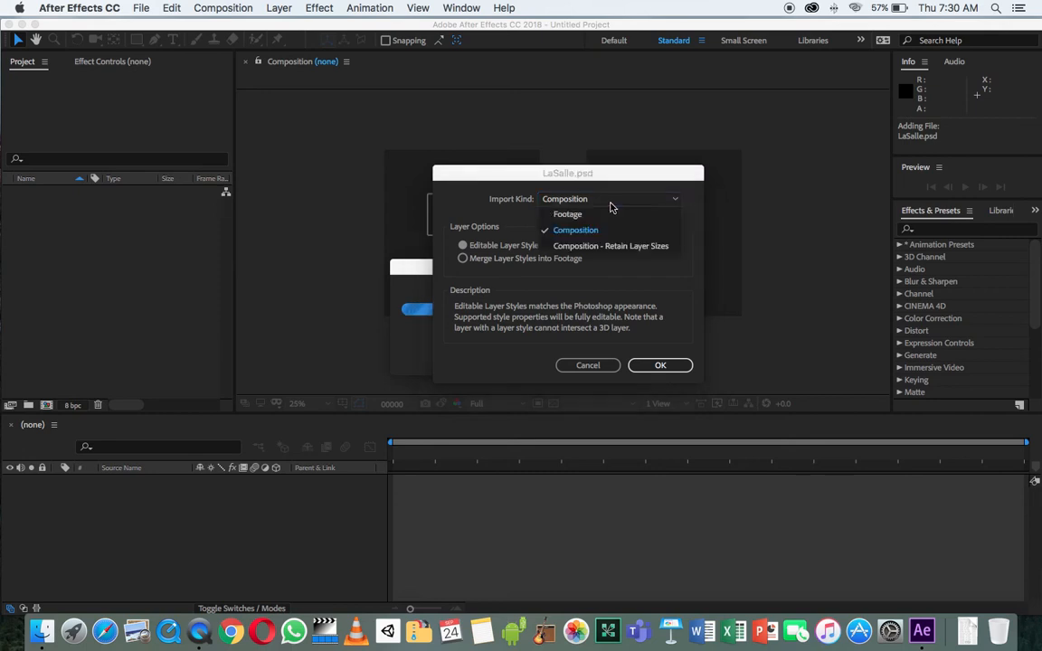
left_click(607, 245)
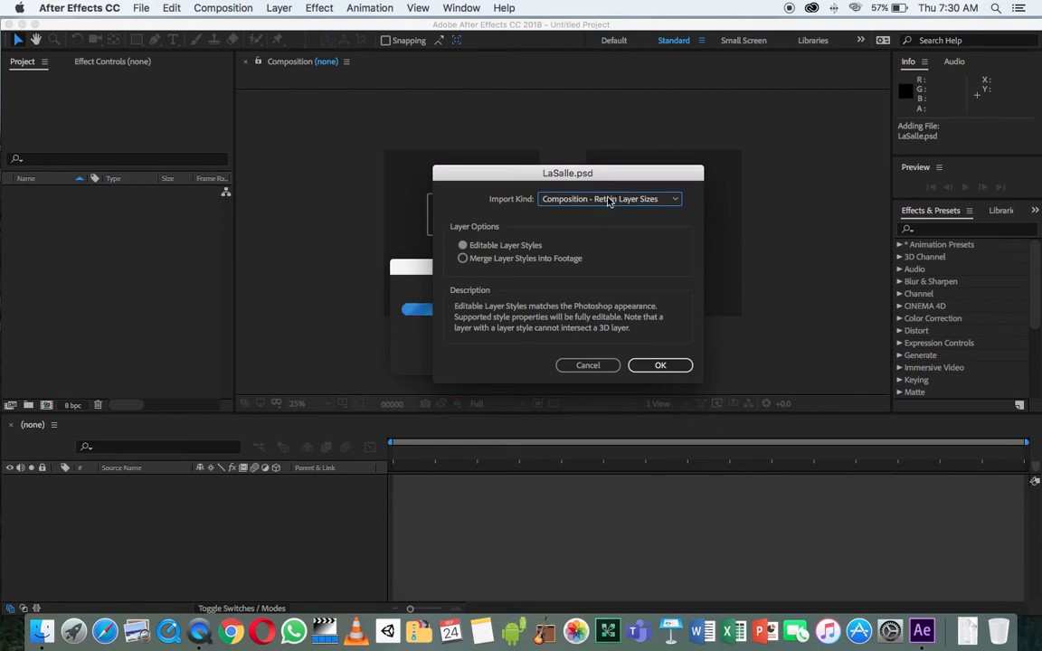
Import LaSalle.psd as Footage with the Merged Layers option
left_click(597, 199)
left_click(580, 218)
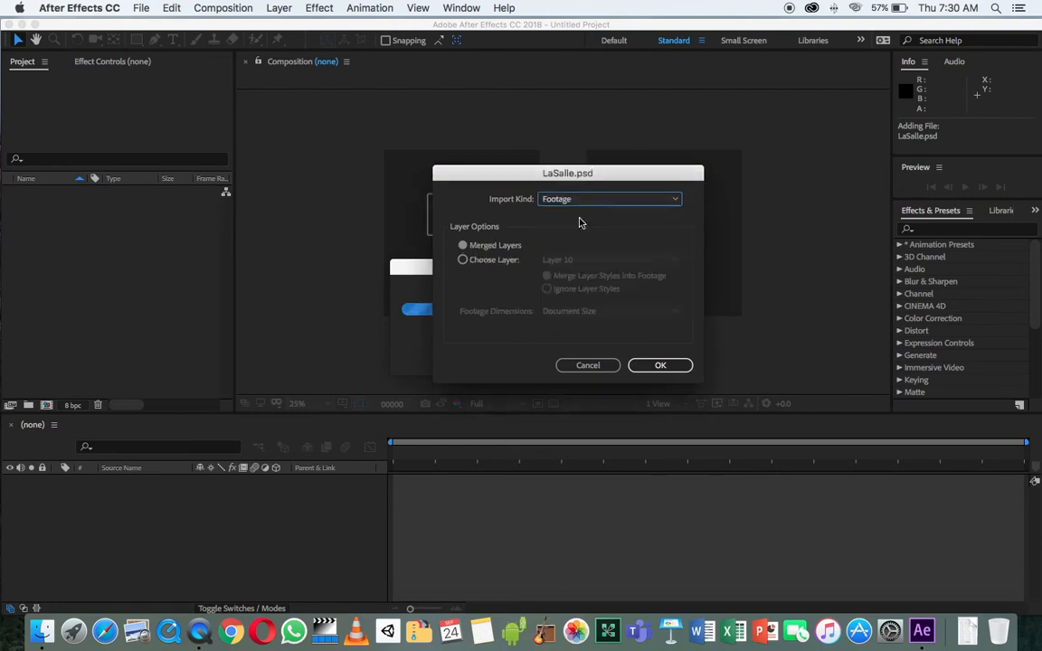
left_click(462, 259)
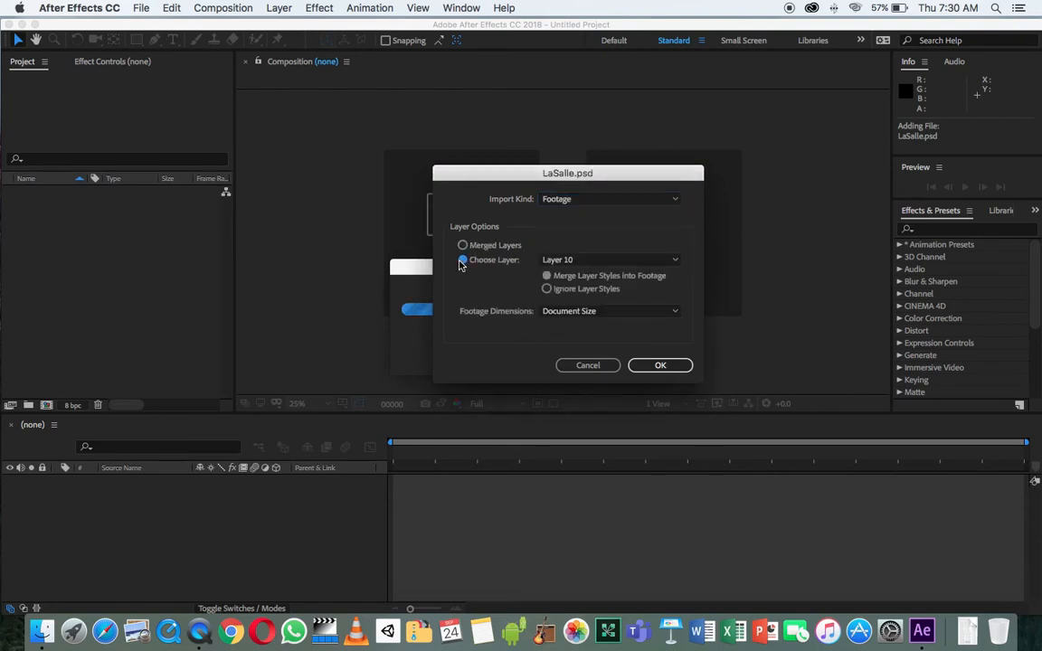
left_click(462, 246)
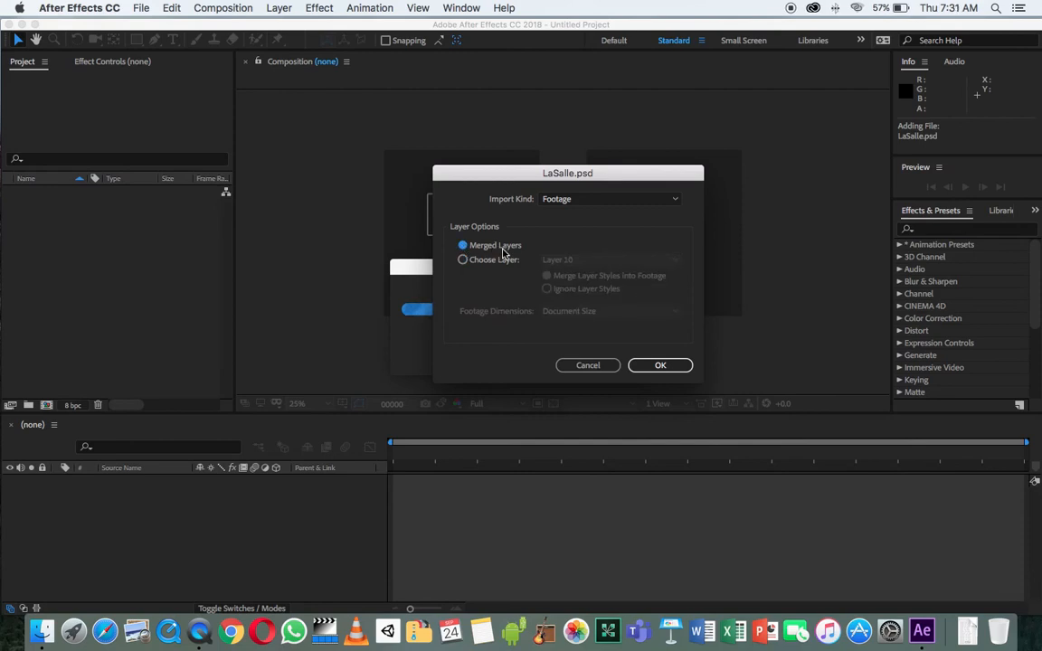
left_click(642, 366)
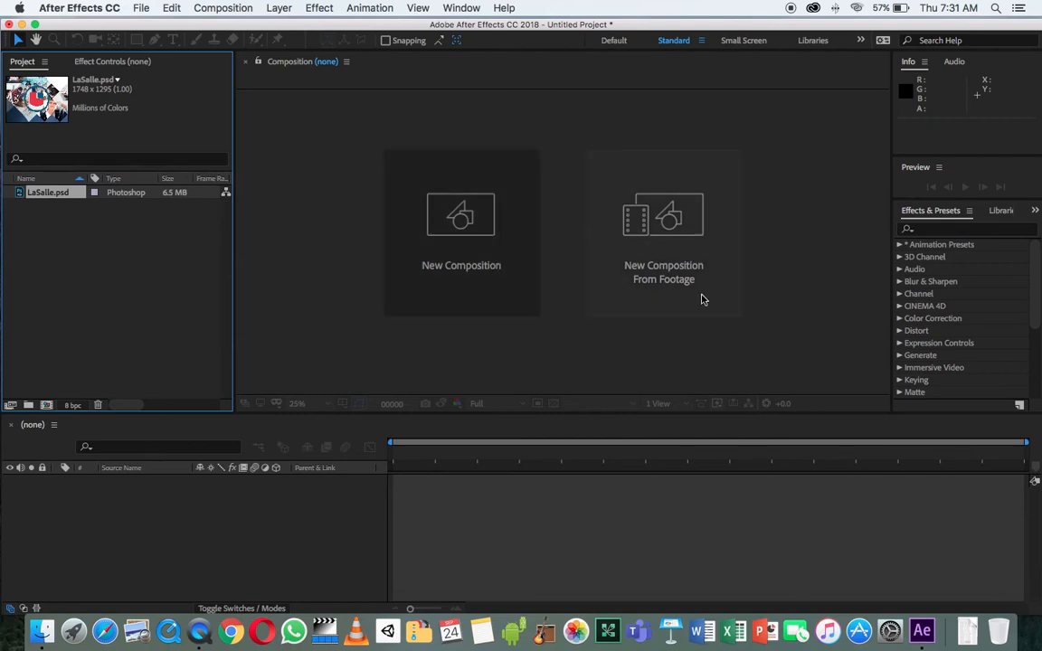
Examine the available ways to create a new composition, including the Composition Settings dialog, without creating one
left_click(167, 213)
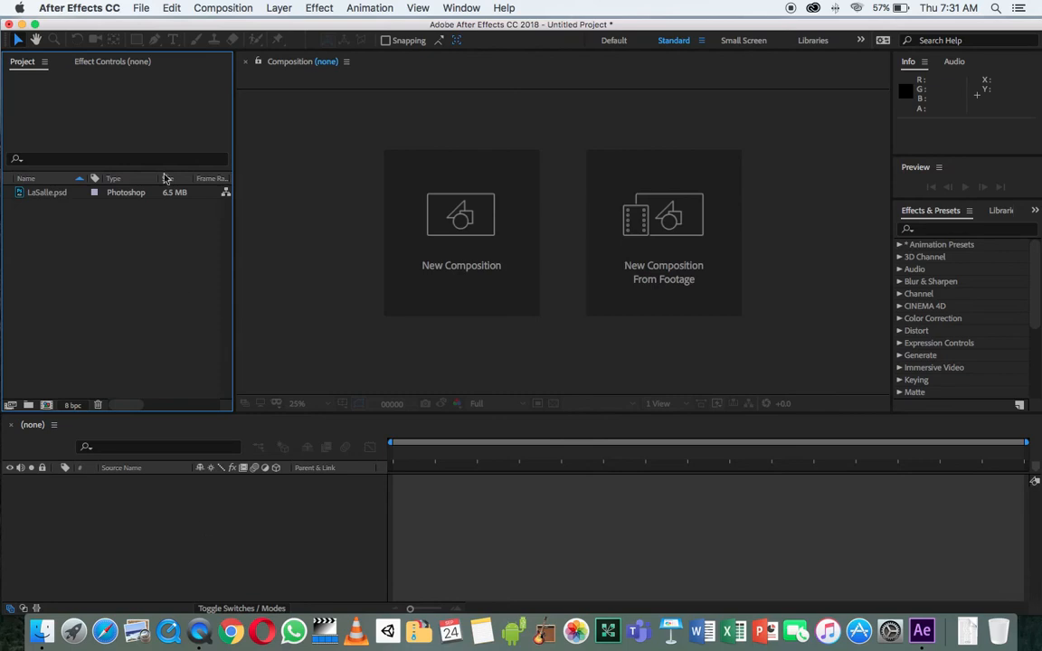
left_click(197, 8)
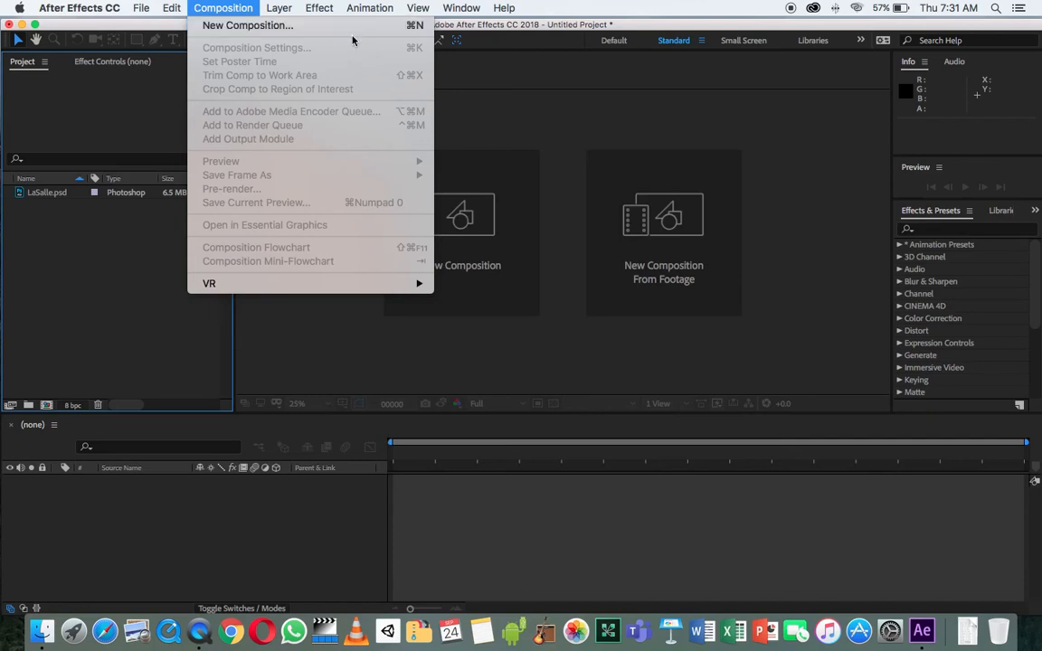
left_click(118, 316)
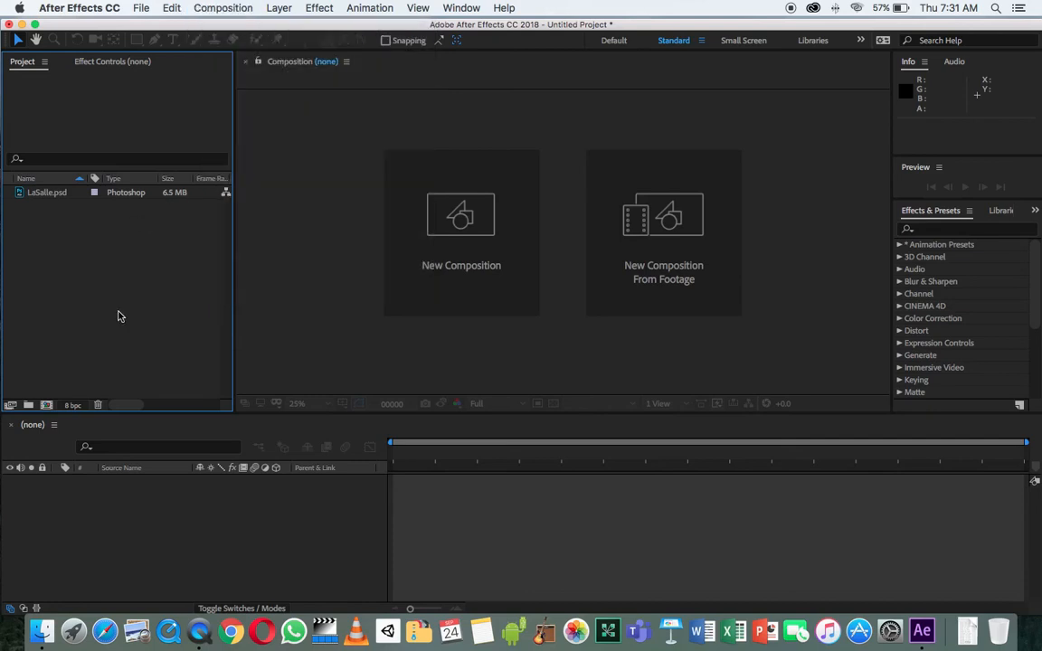
key("super+n")
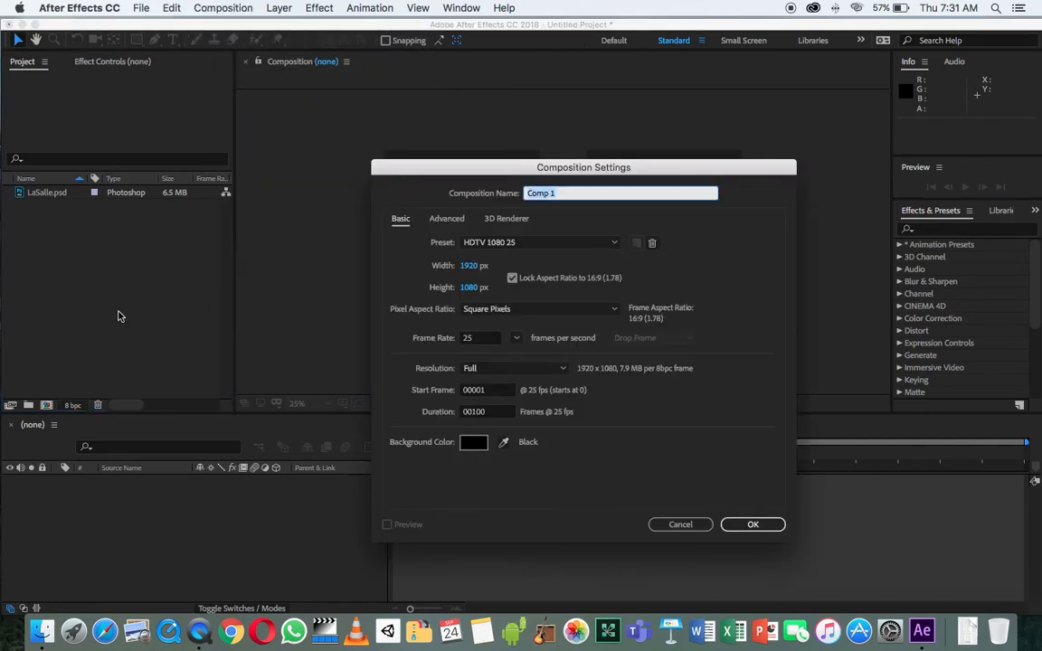
left_click(691, 526)
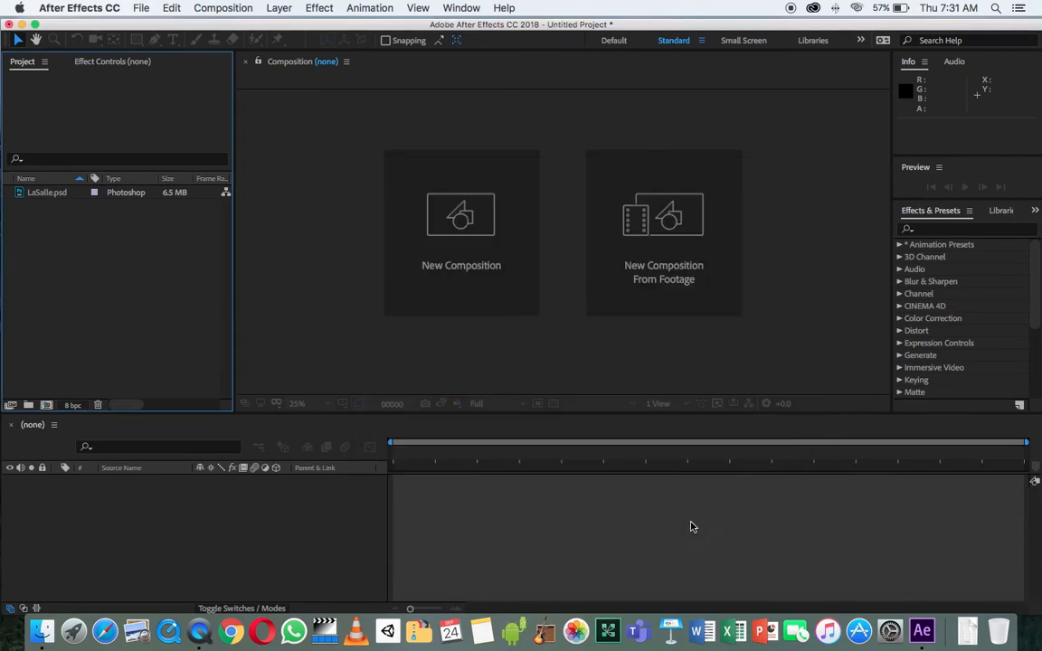
right_click(78, 310)
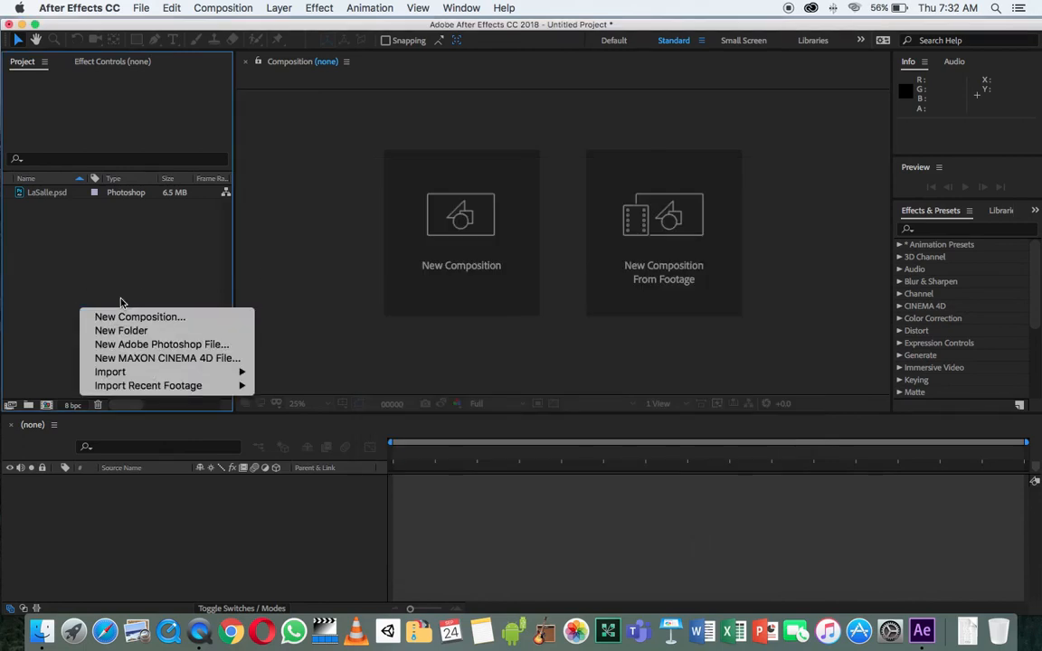
left_click(142, 291)
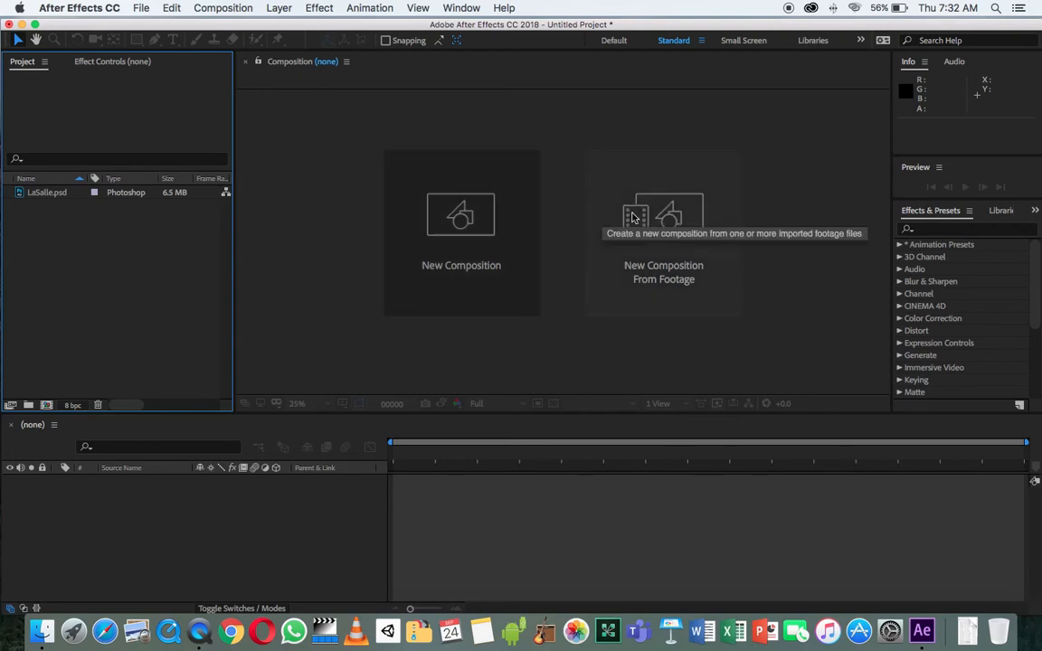
Create a new composition from footage using LaSalle.psd in the Downloads folder, imported as Footage with Merged Layers
left_click(41, 192)
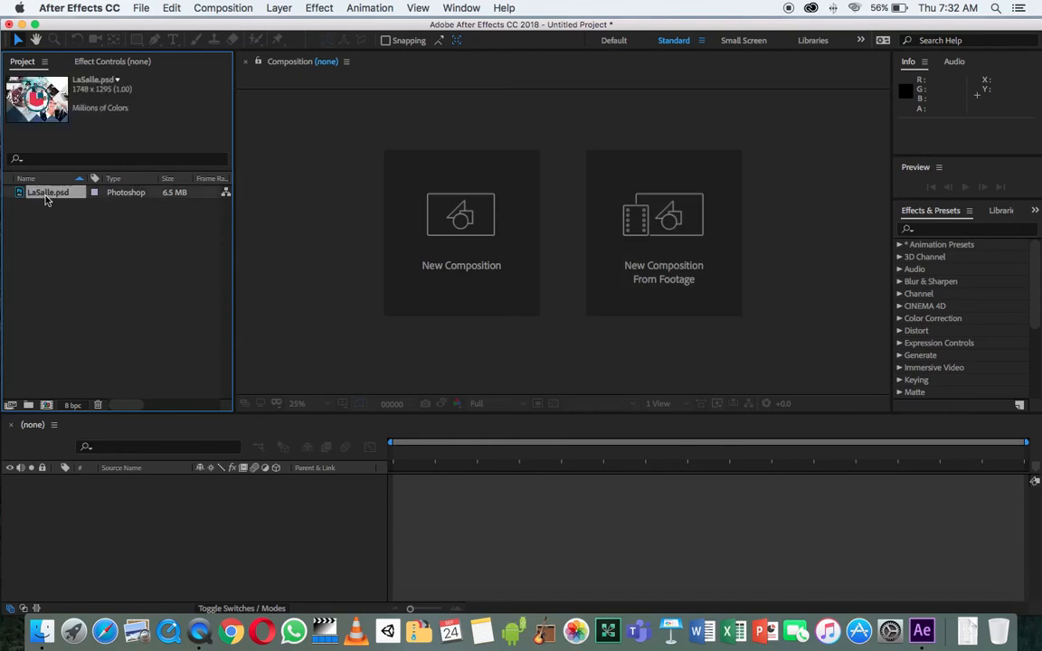
left_click(651, 242)
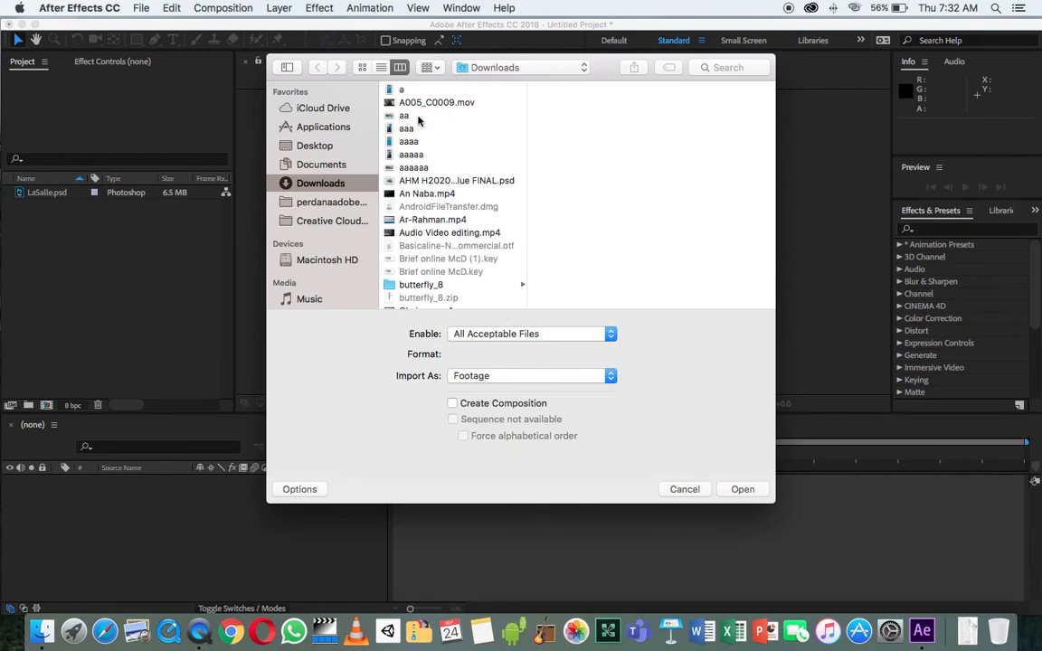
scroll(402, 272, "down", 10)
scroll(404, 273, "down", 5)
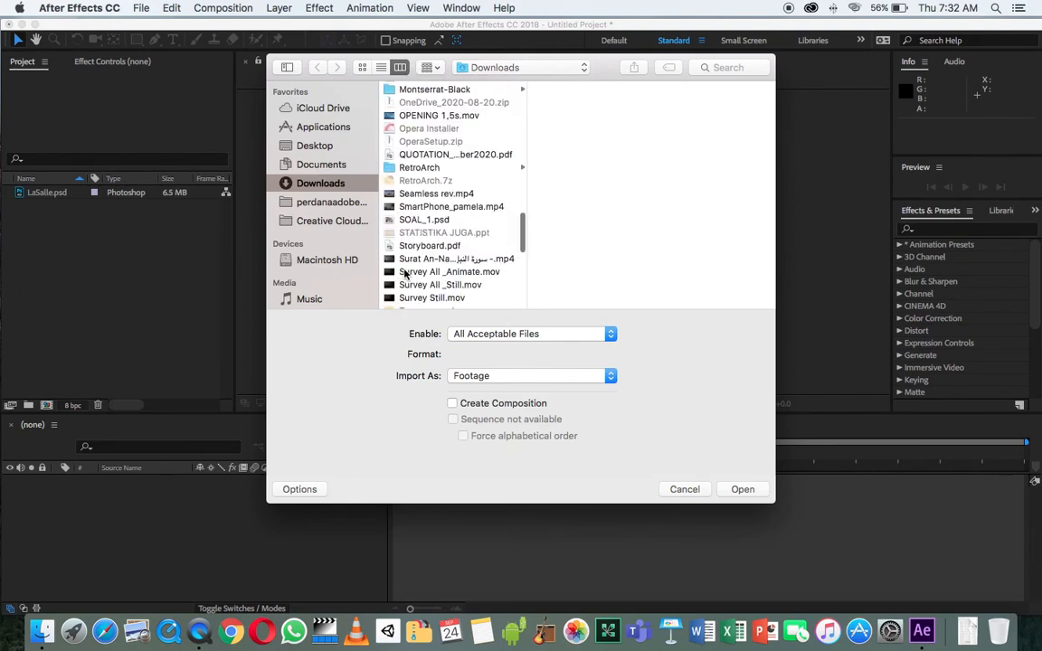
scroll(404, 273, "up", 10)
scroll(404, 273, "down", 8)
scroll(404, 273, "down", 12)
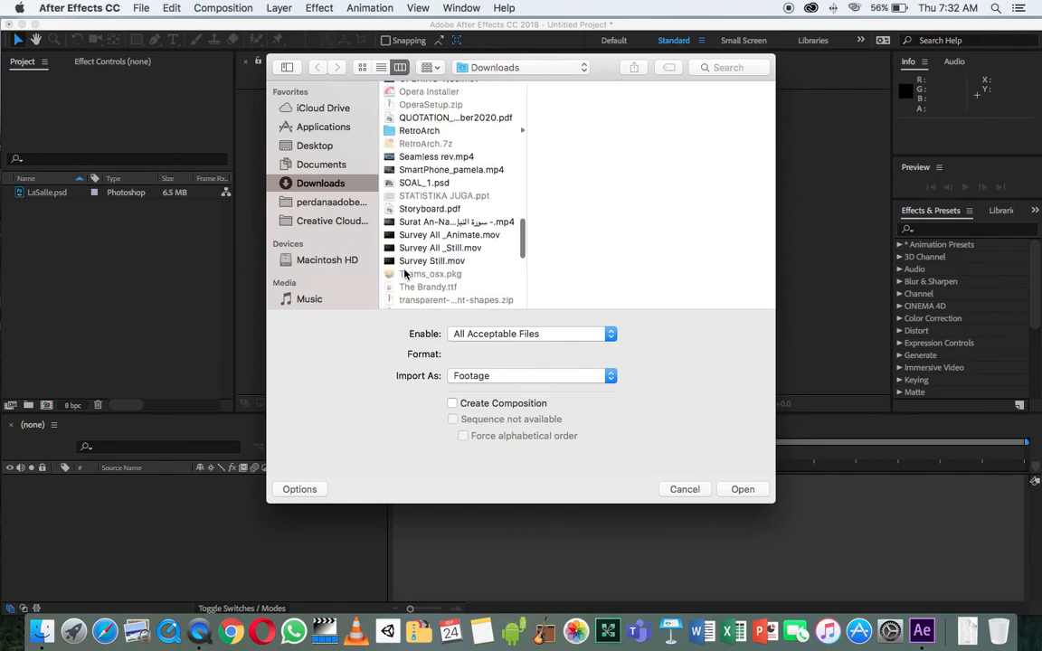
scroll(404, 273, "up", 15)
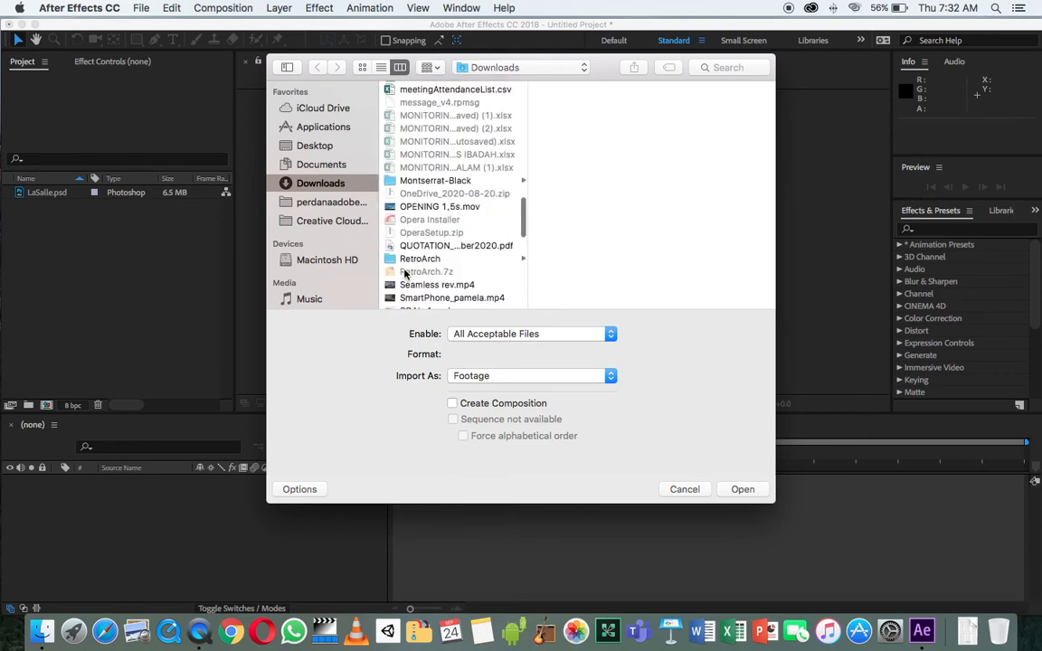
scroll(404, 273, "up", 6)
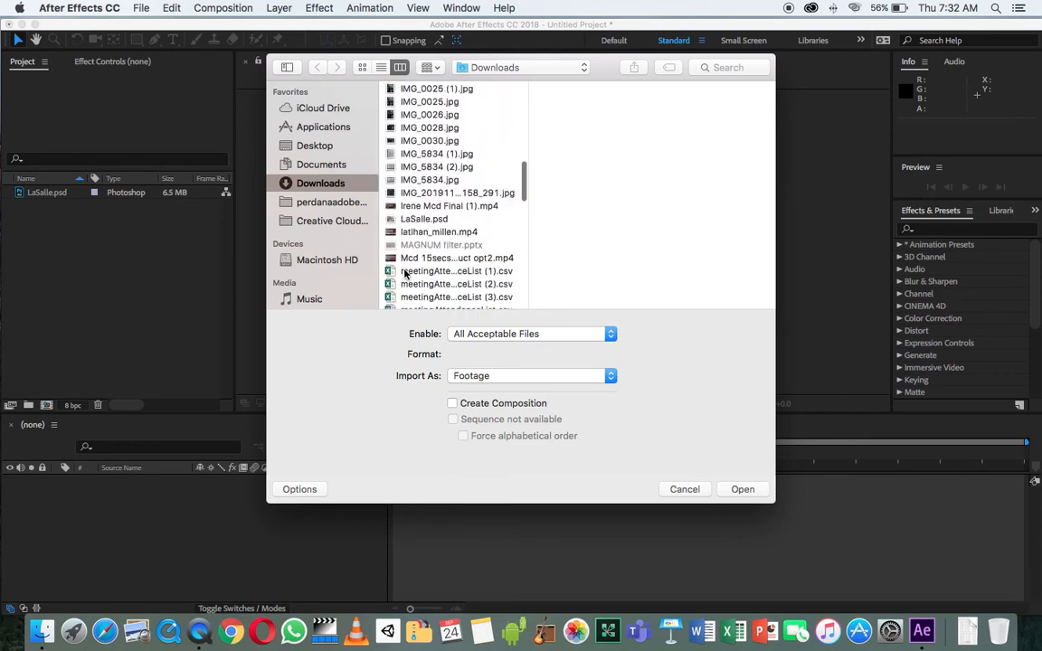
left_click(411, 252)
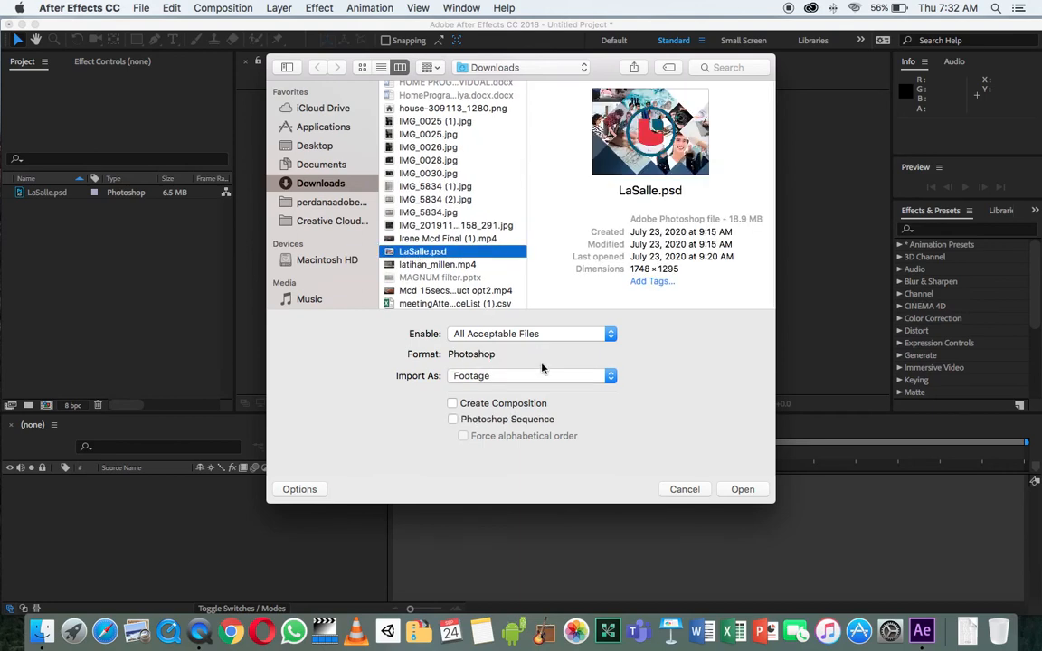
left_click(739, 488)
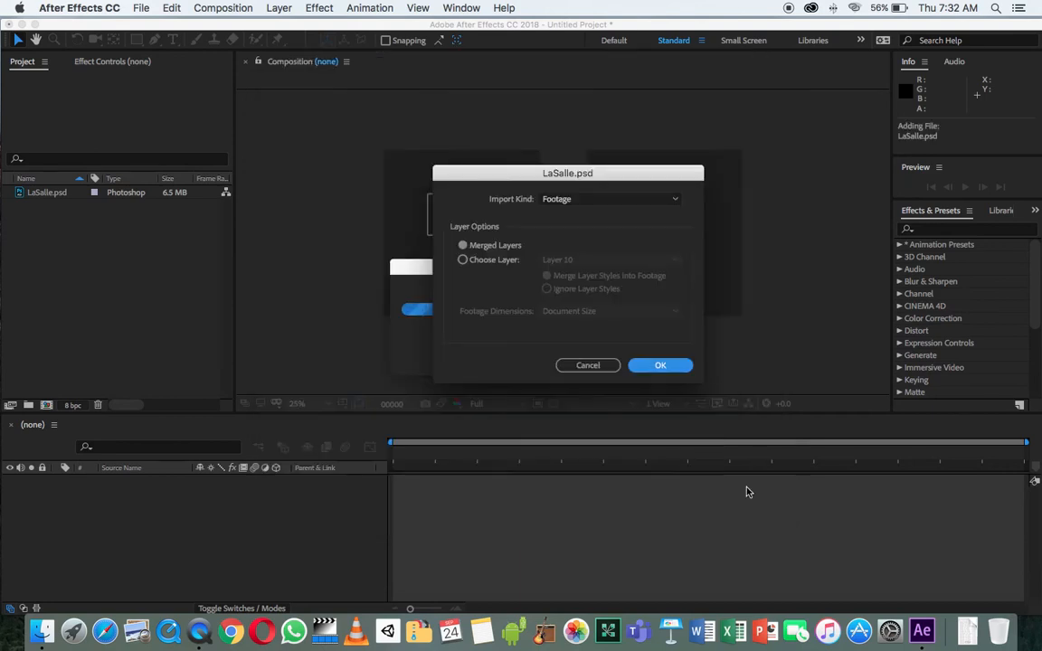
left_click(519, 246)
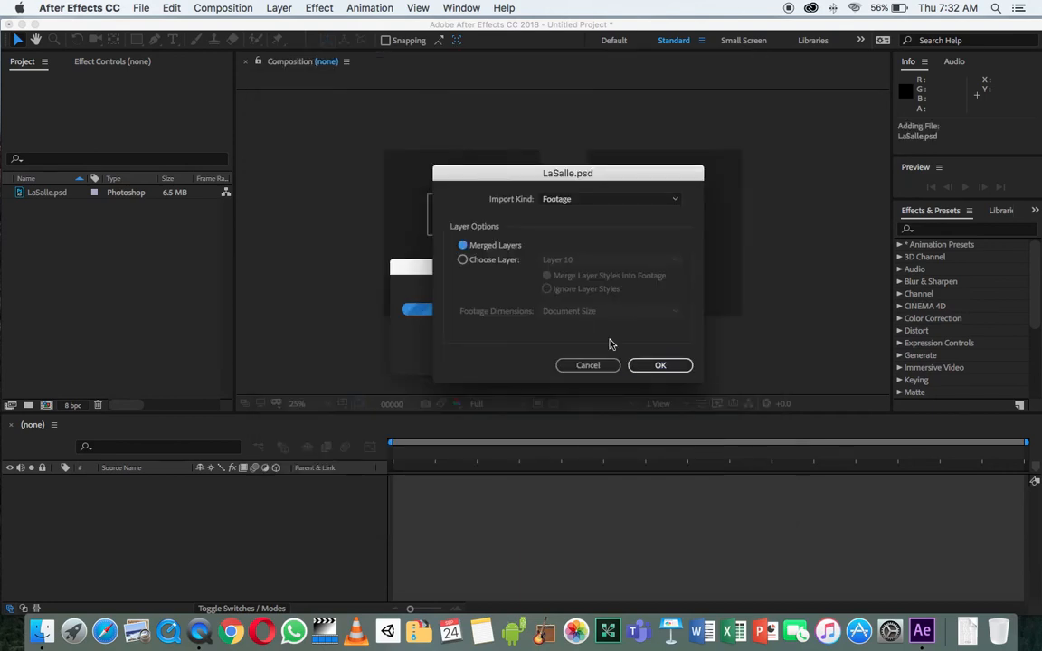
left_click(655, 370)
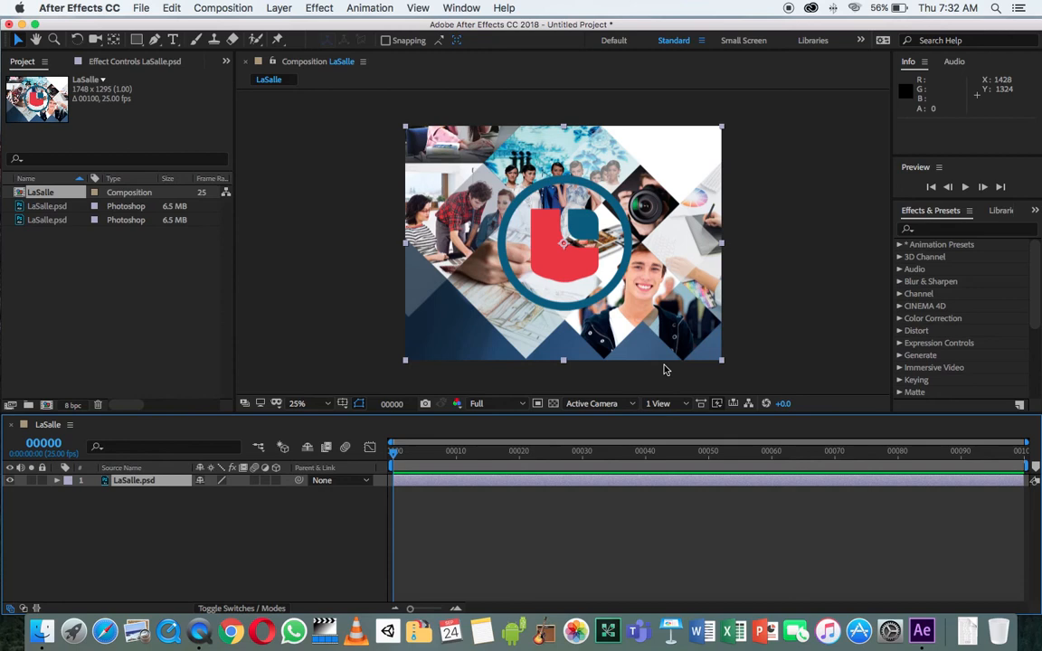
Close the LaSalle timeline and restore it by switching to the All Panels workspace
left_click(12, 426)
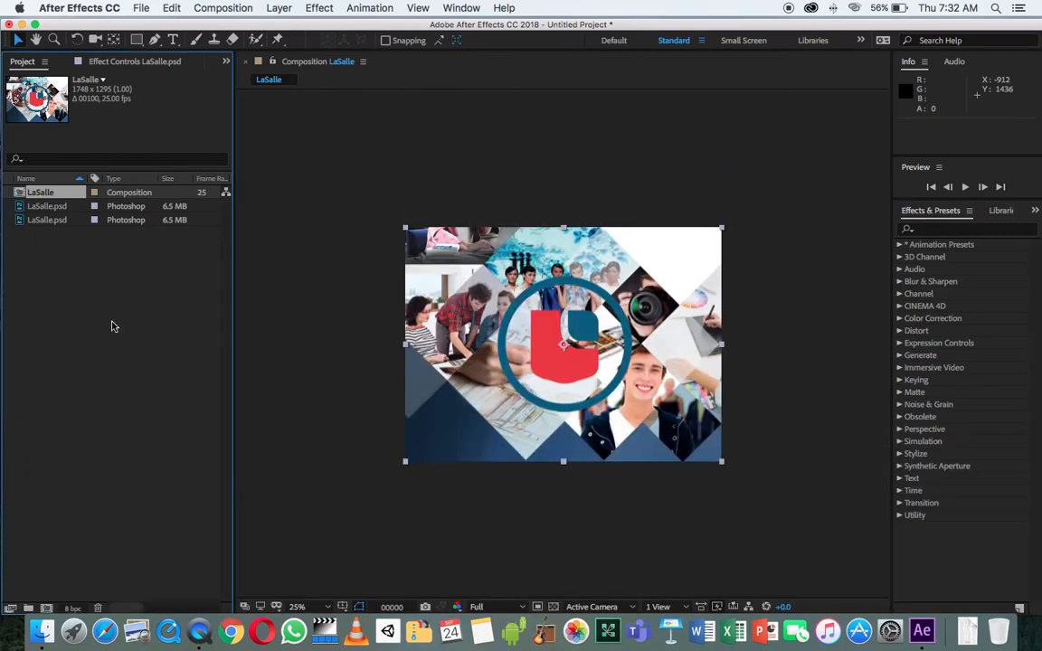
left_click(462, 8)
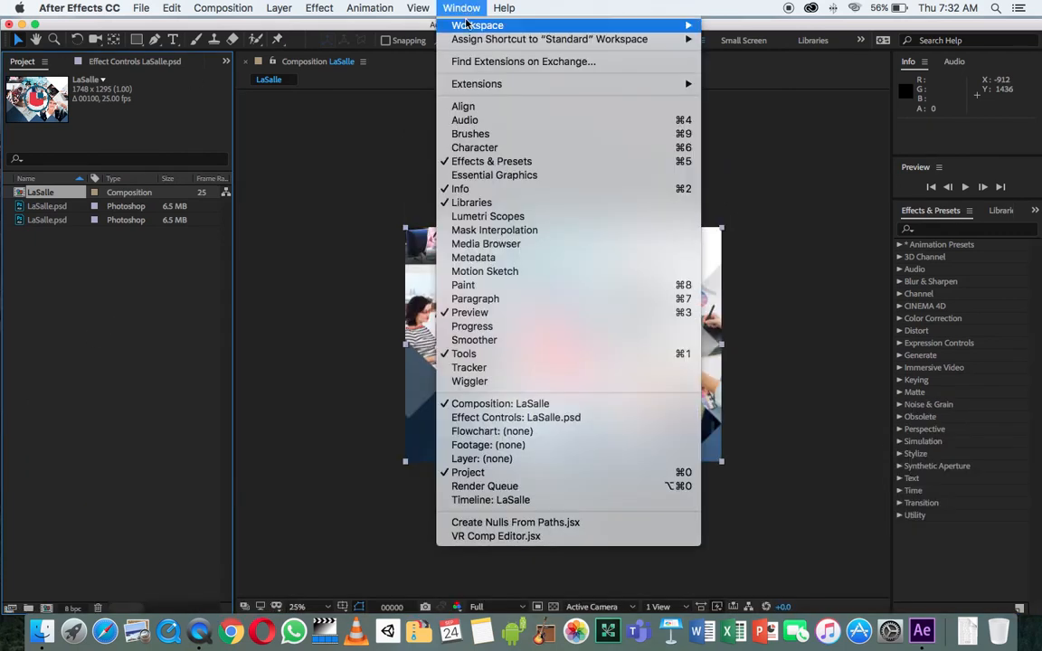
mouse_move(467, 22)
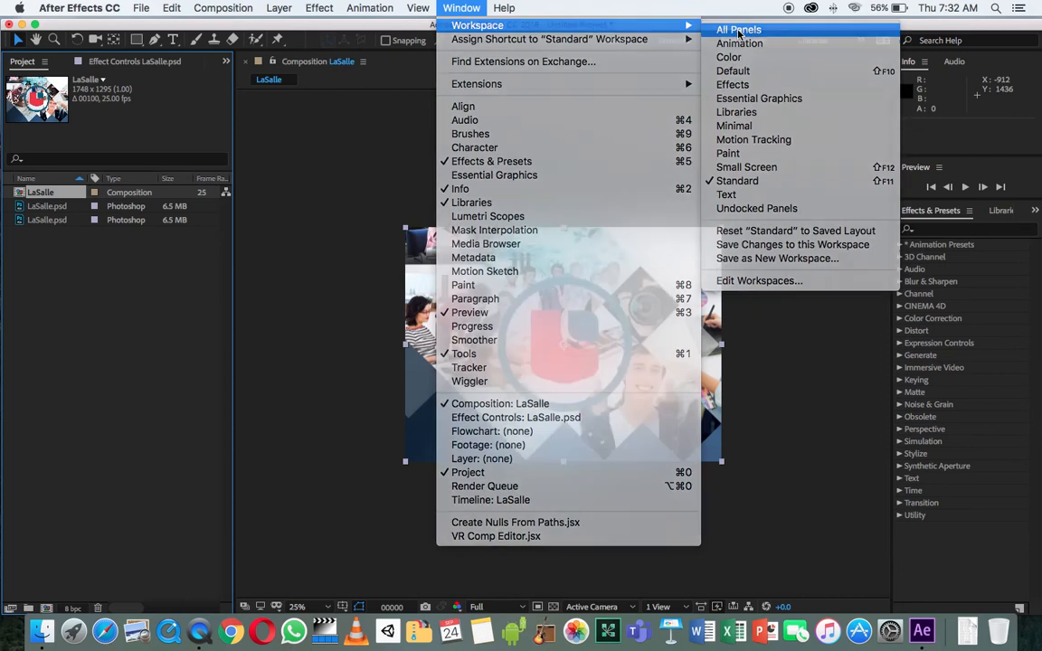
left_click(738, 32)
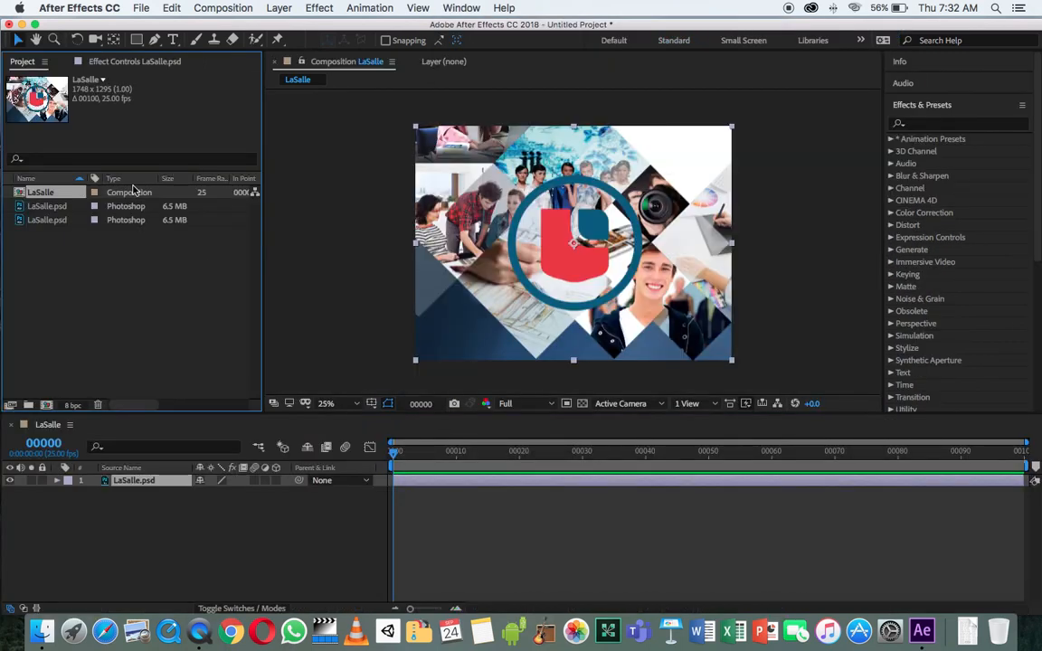
Undo the composition made from footage and start a new empty composition named Beginner
key("super+z")
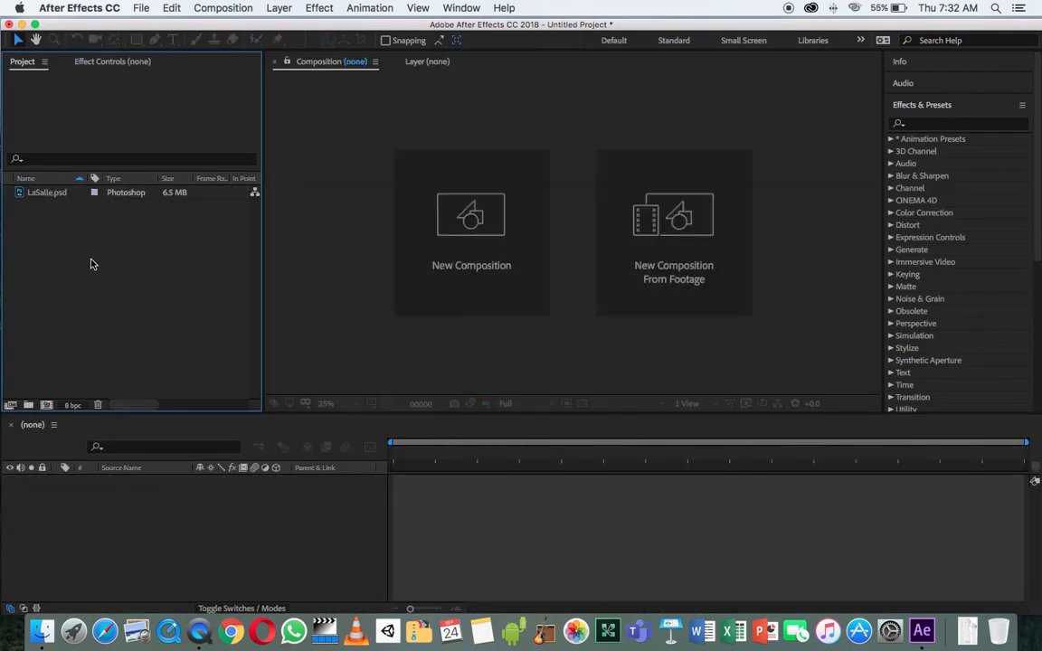
left_click(520, 246)
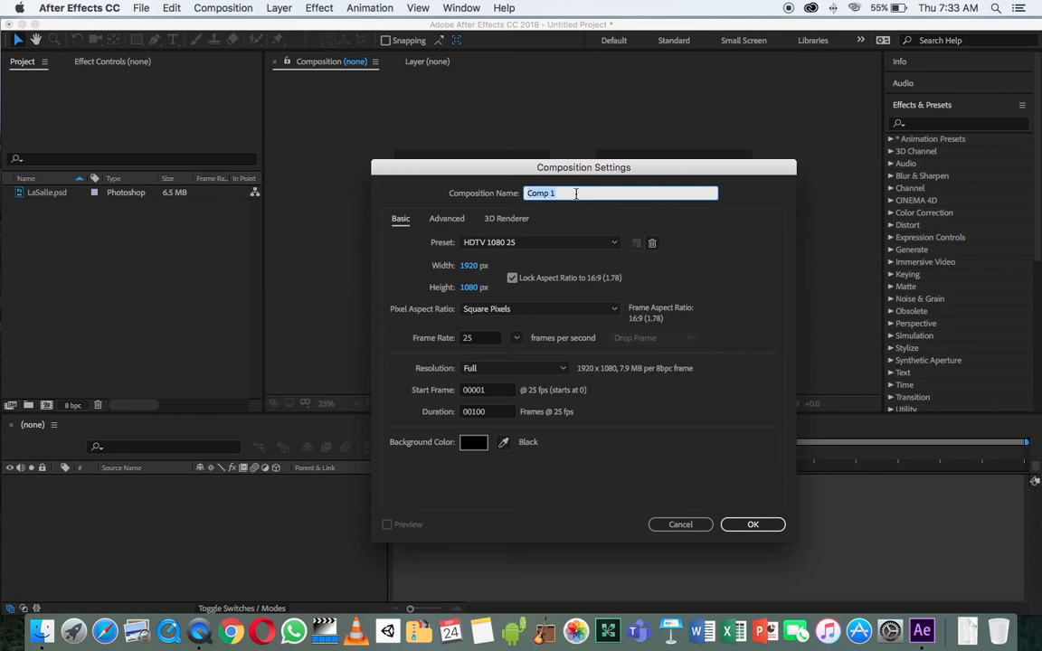
type("Beginner")
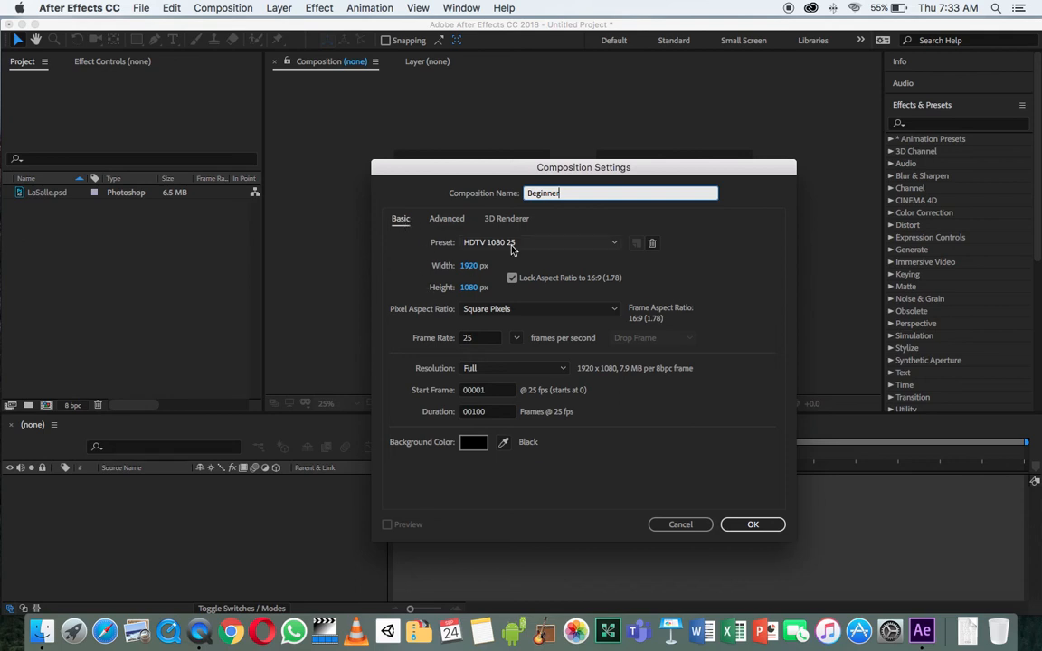
Compare the HDV/HDTV 720 25 and HDV 1080 25 presets for the composition and return to HDTV 1080 25
left_click(548, 245)
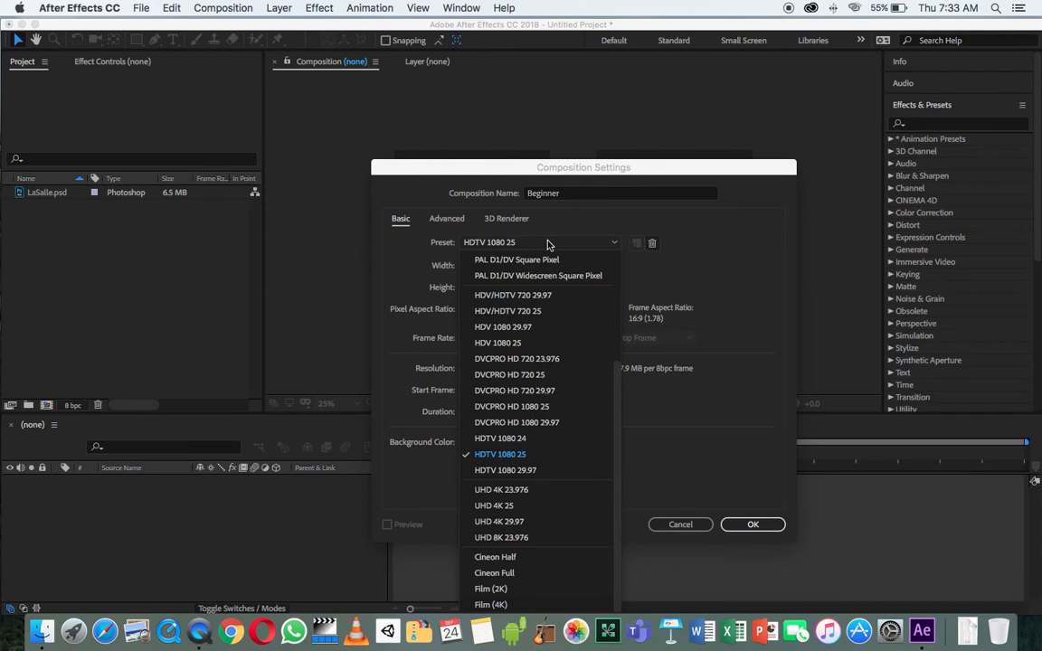
left_click(653, 291)
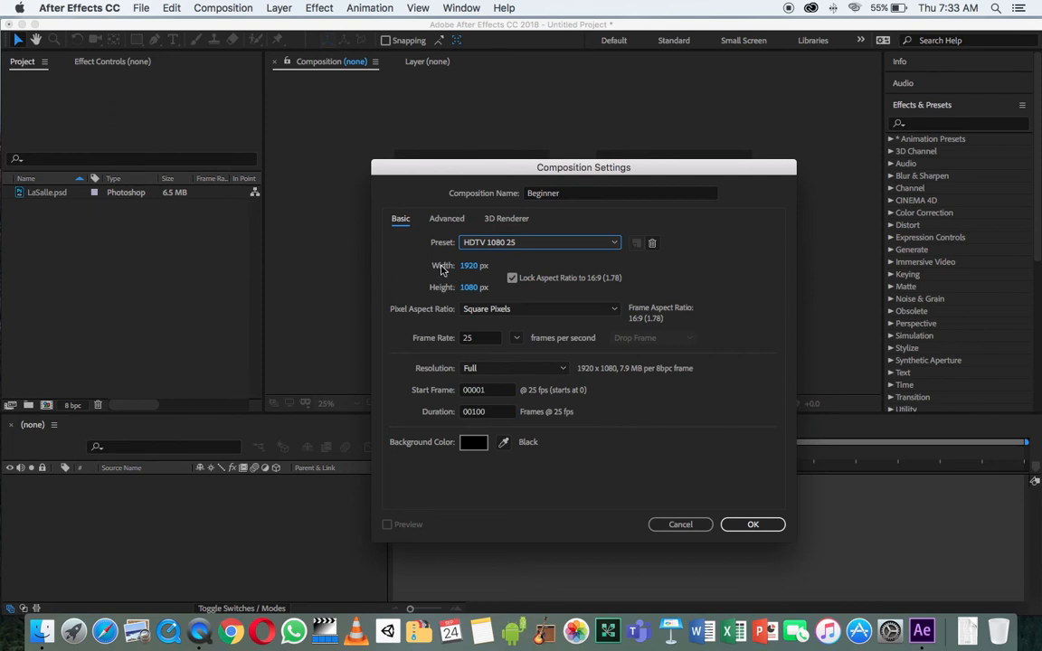
left_click(522, 243)
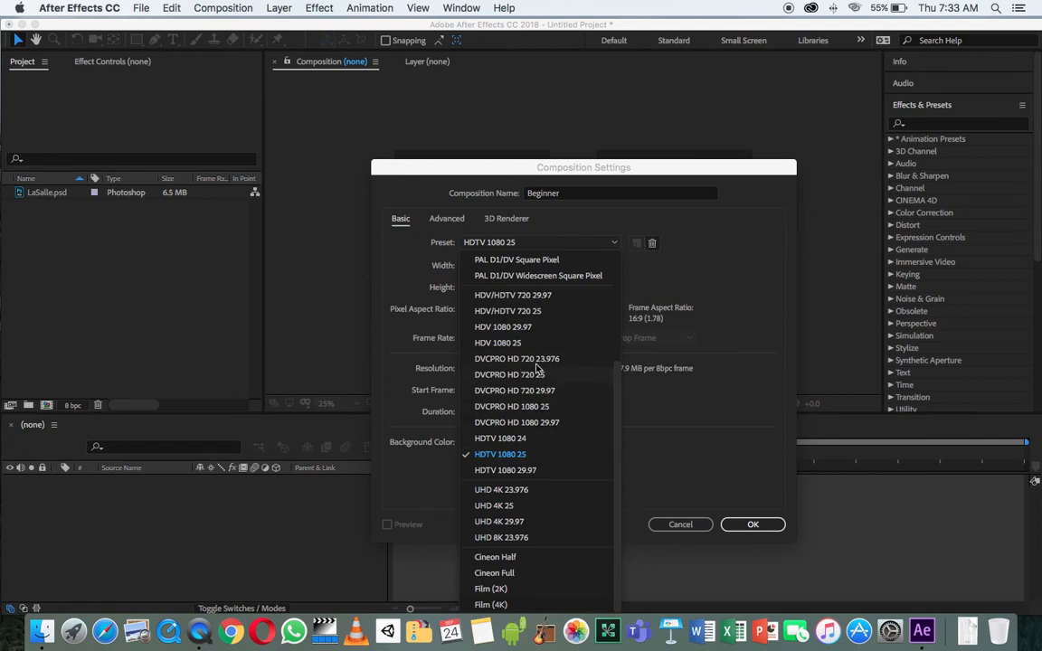
left_click(554, 313)
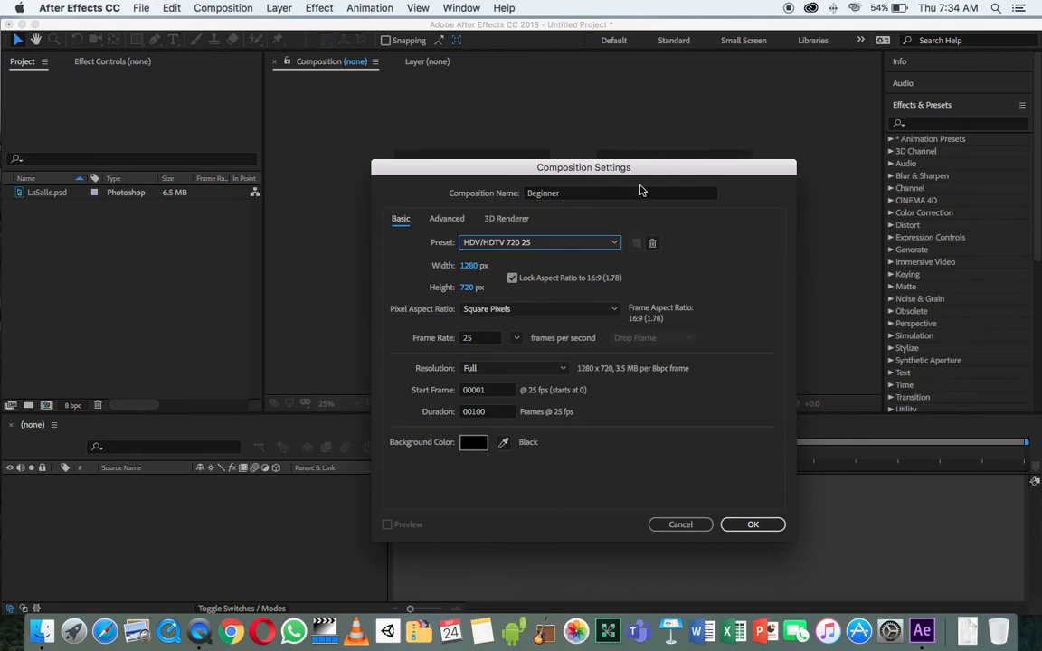
left_click(542, 242)
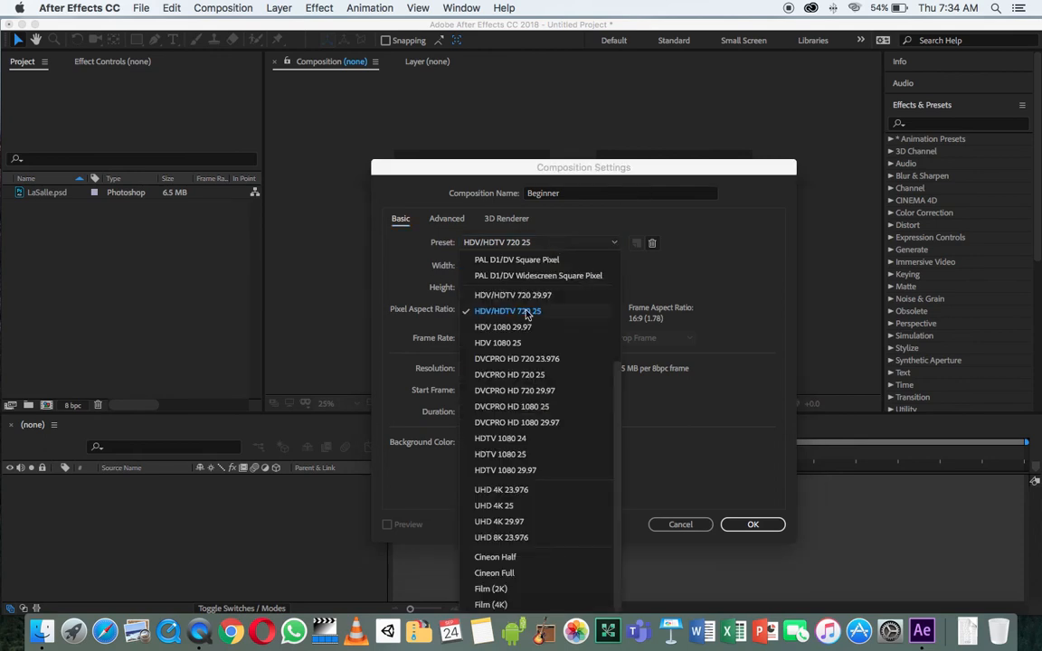
left_click(534, 343)
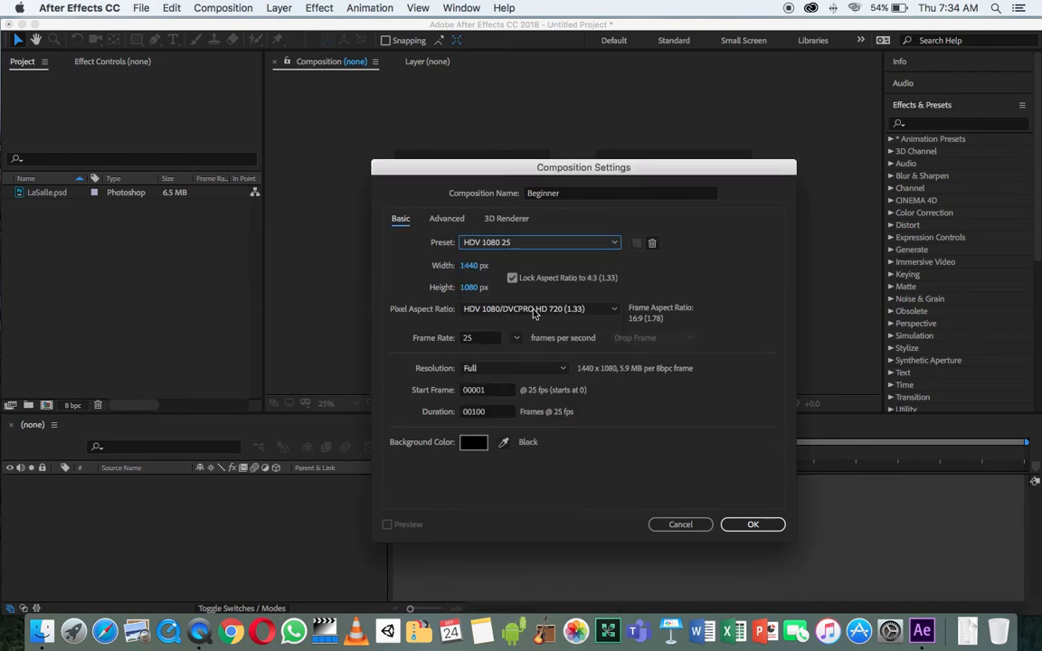
left_click(547, 243)
left_click(528, 454)
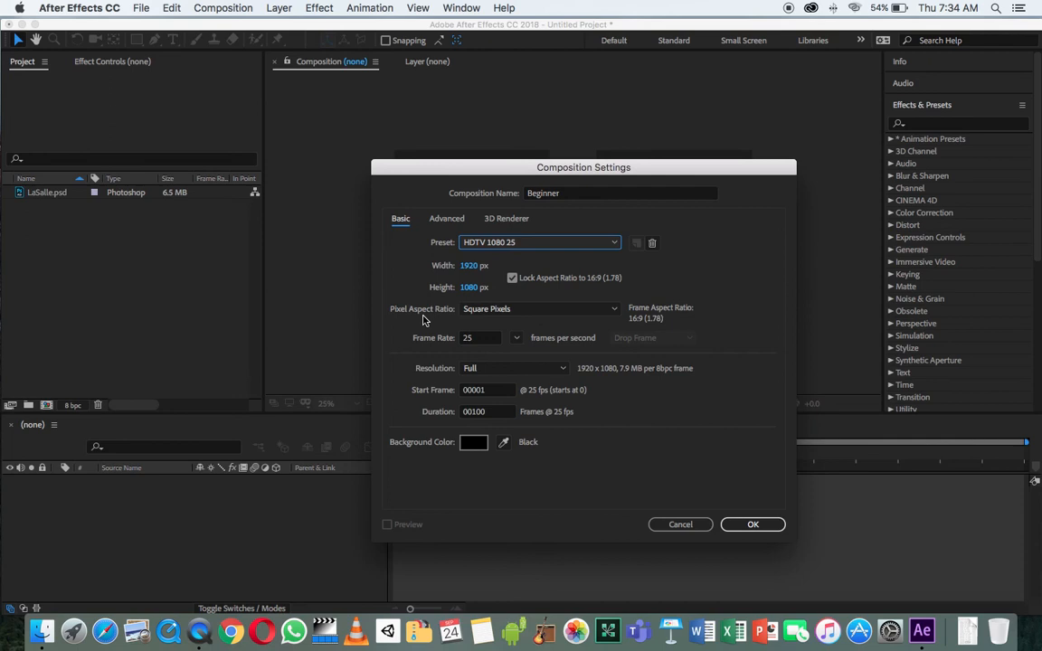
Try the Anamorphic 2:1 (2) pixel aspect ratio and set it back to Square Pixels
left_click(499, 311)
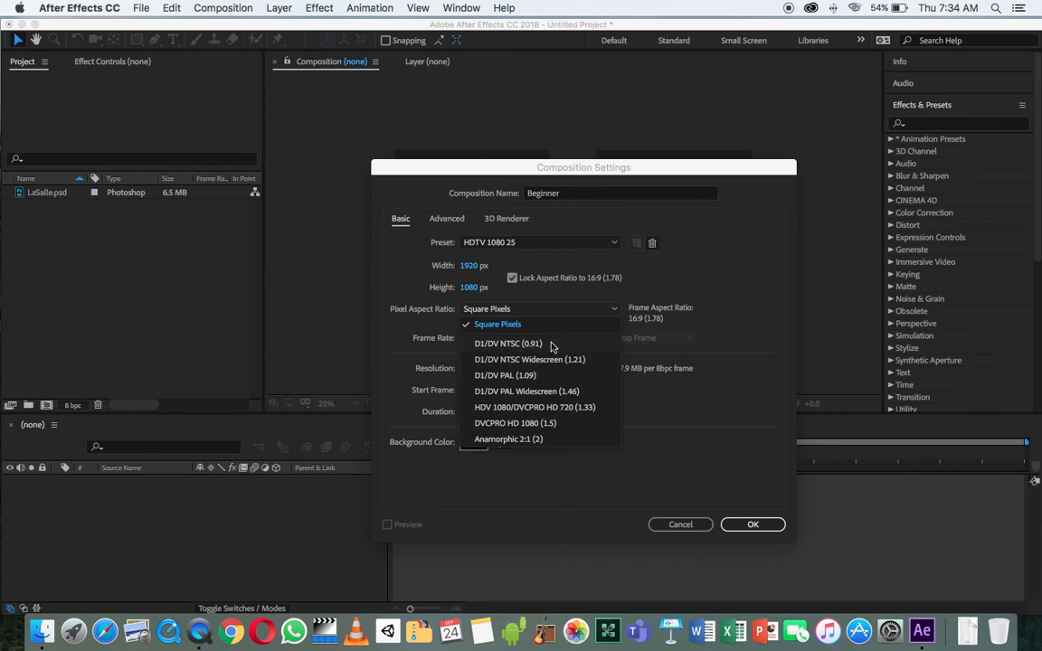
left_click(554, 440)
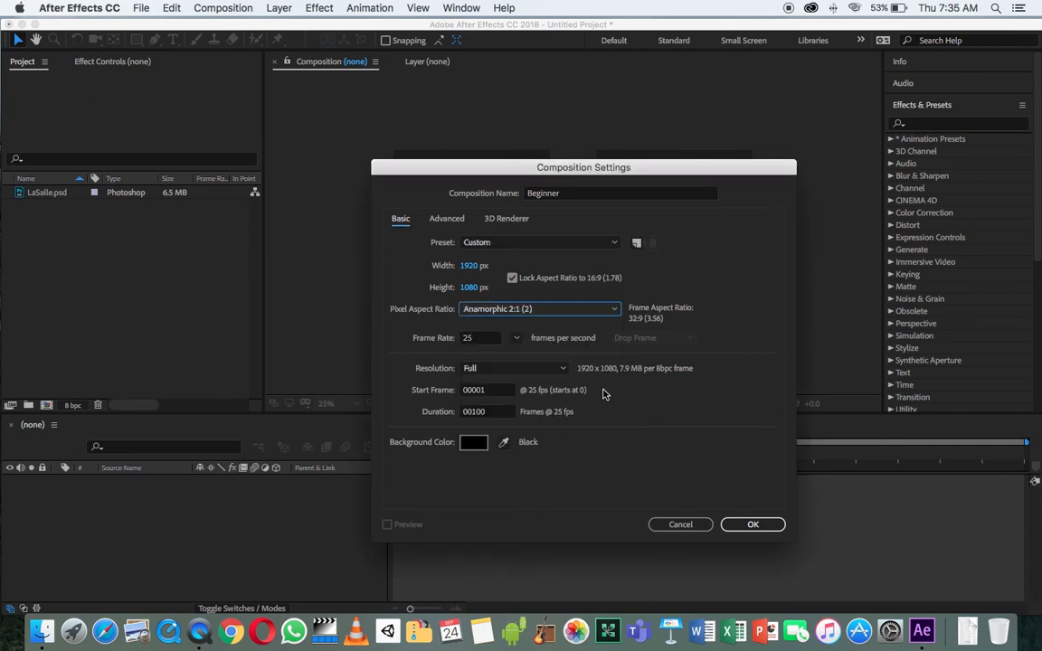
left_click(558, 311)
left_click(552, 325)
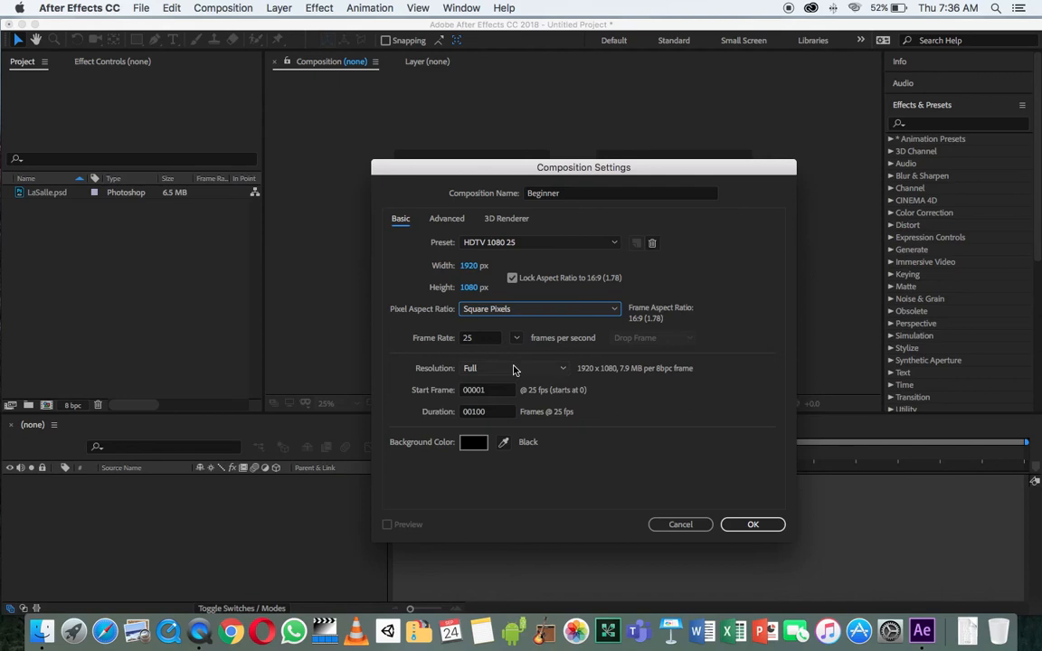
Examine the available frame rate and resolution options for the composition, keeping 25 fps and Full
left_click(494, 339)
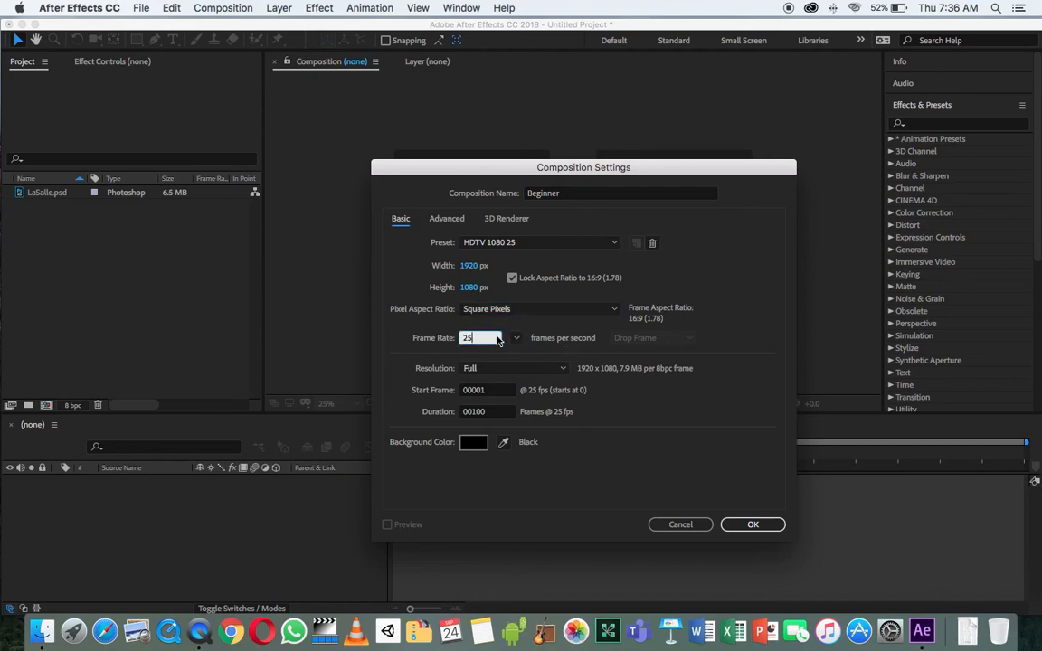
left_click(516, 338)
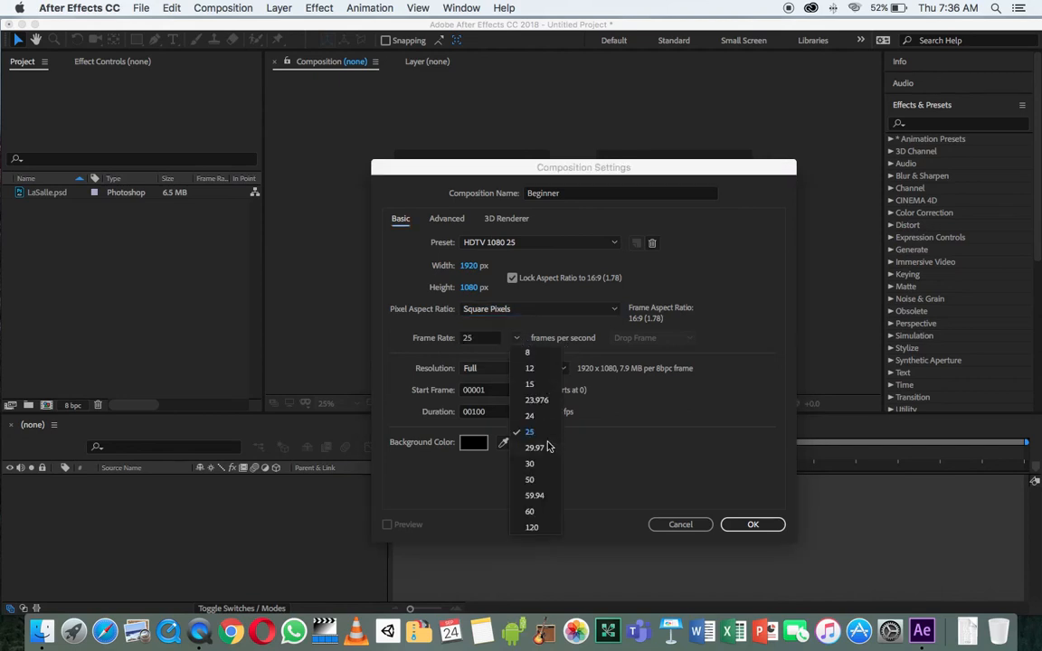
left_click(583, 498)
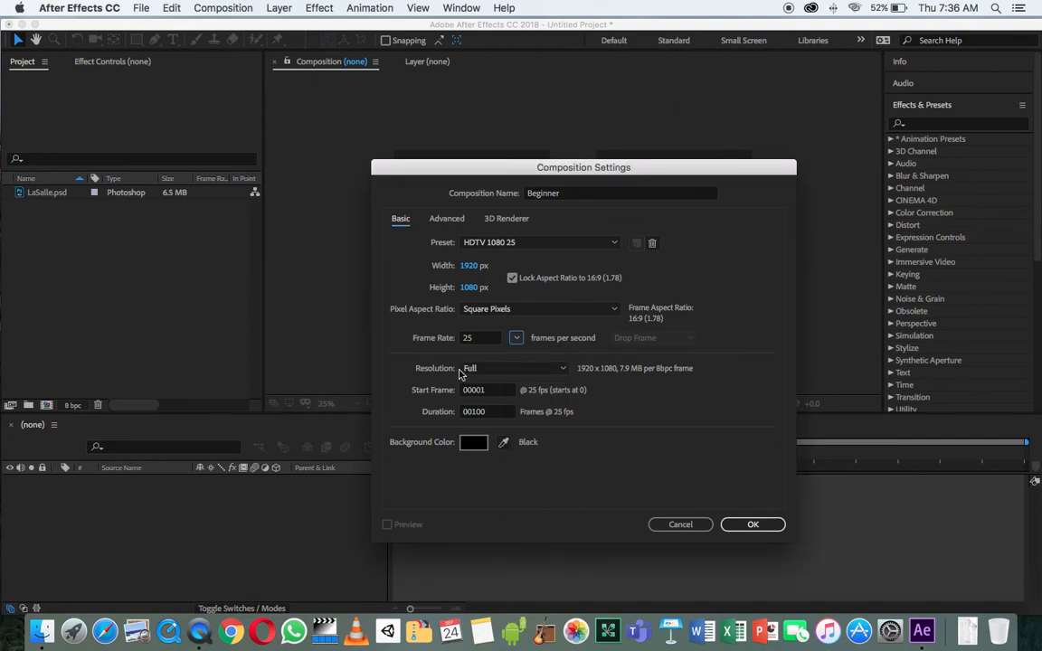
left_click(546, 372)
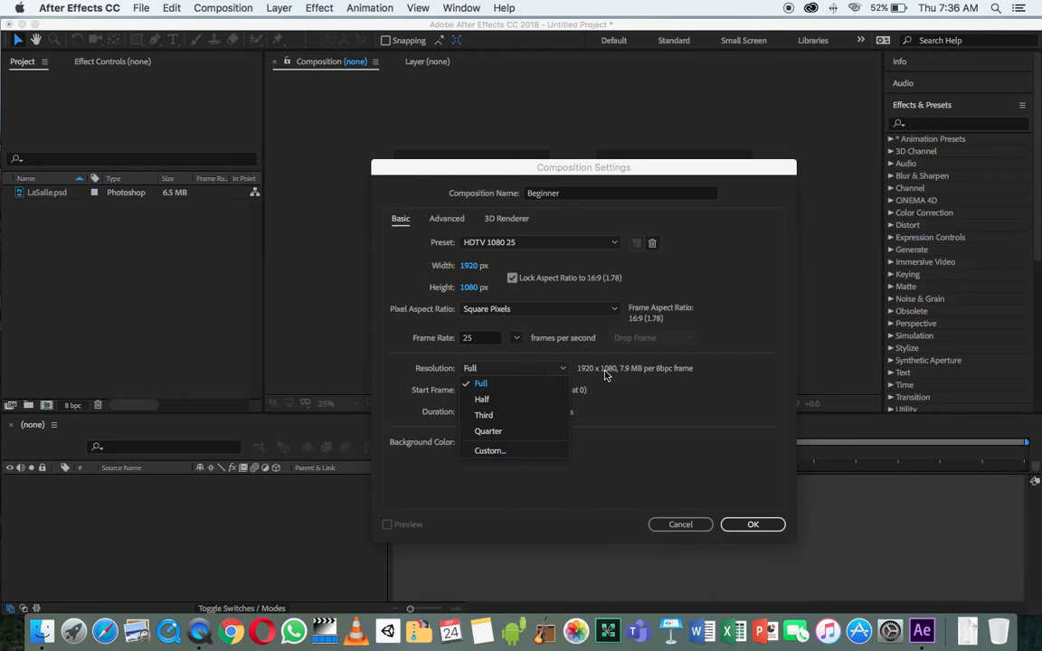
left_click(620, 404)
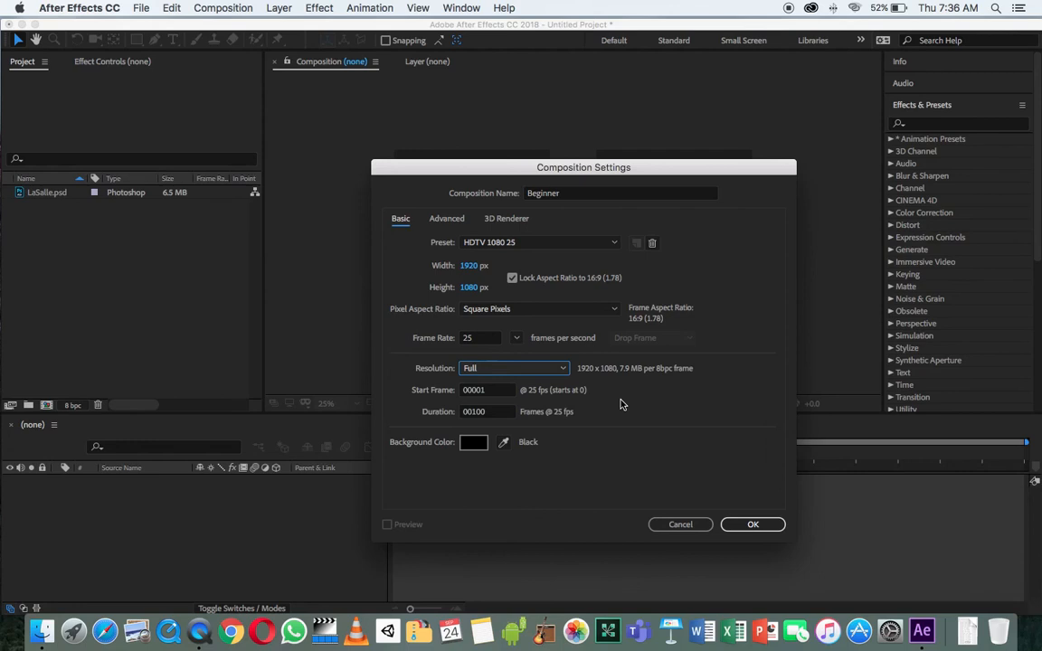
Set the composition's start frame to 00001 and its duration to 75 frames
left_click(501, 390)
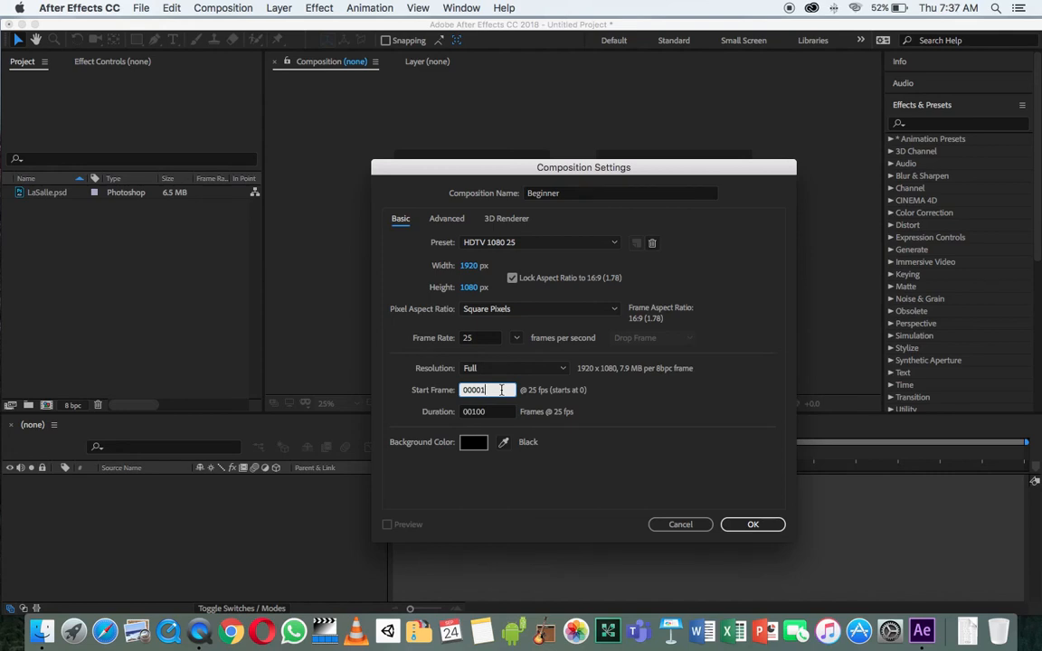
key("BackSpace")
type("1")
left_click(495, 411)
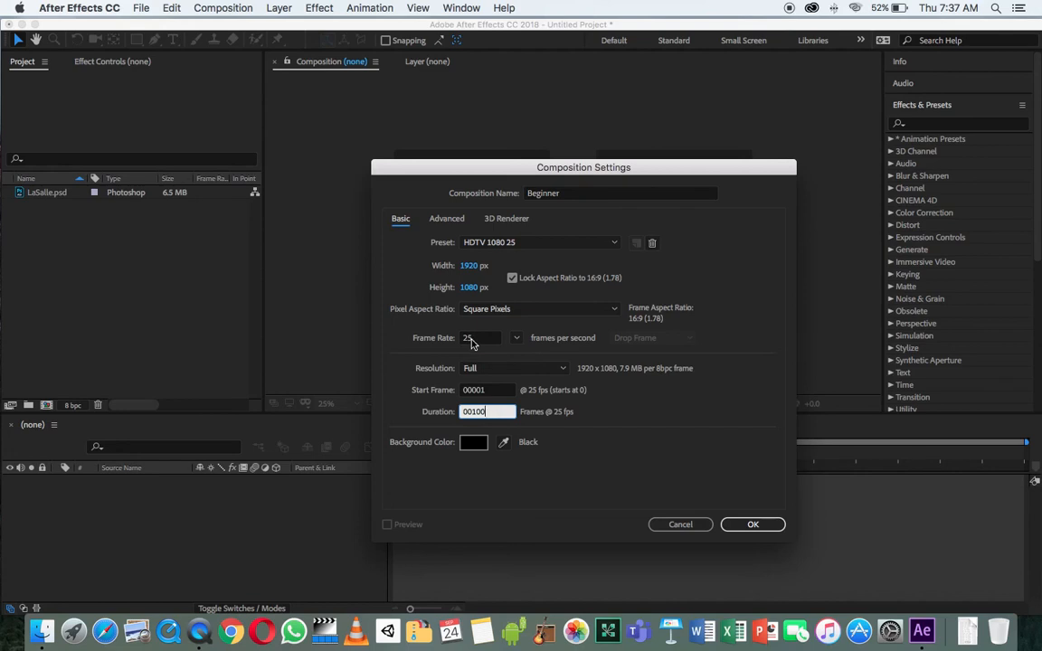
double_click(496, 413)
type("75")
left_click(468, 462)
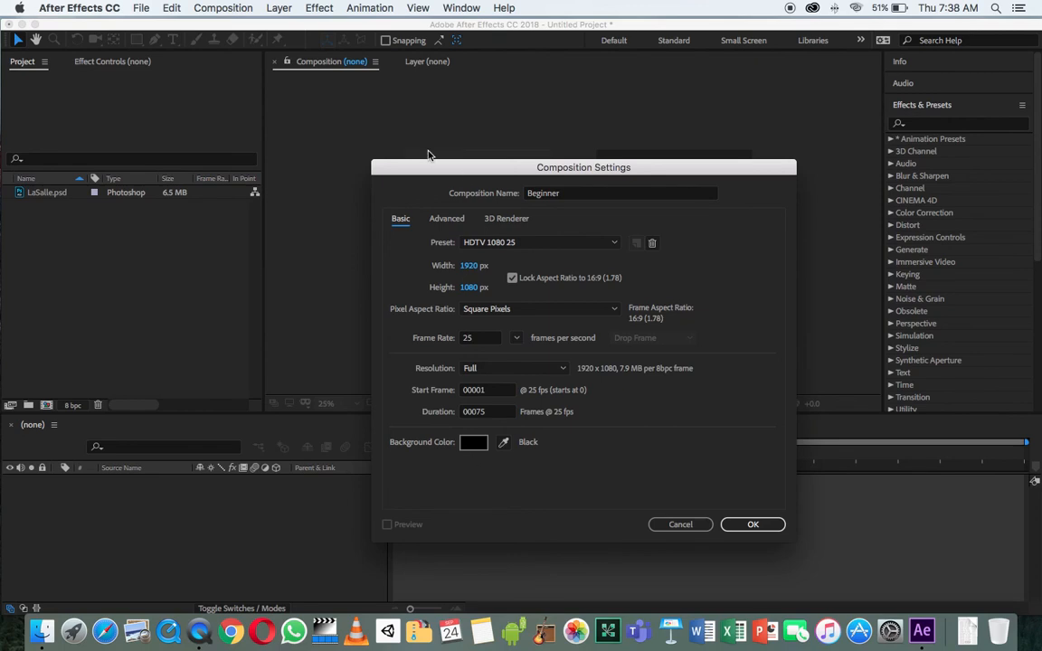
Try pure red (FF0000) as the composition's background color and set it back to black (000000)
left_click(474, 443)
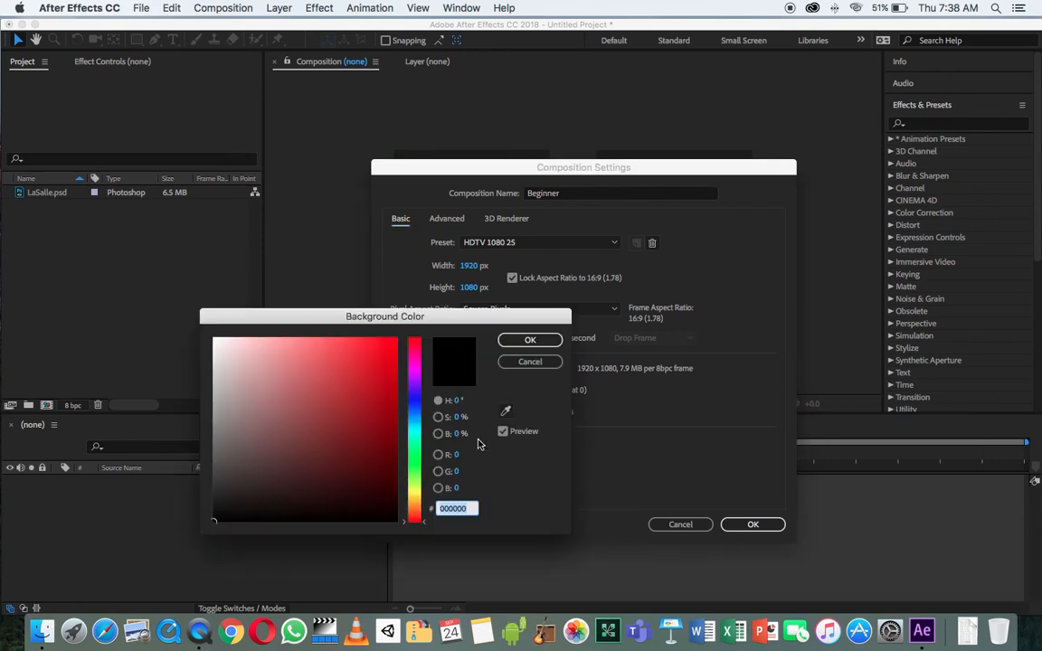
mouse_move(333, 423)
left_mouse_down()
mouse_move(407, 315)
mouse_move(482, 265)
left_mouse_up()
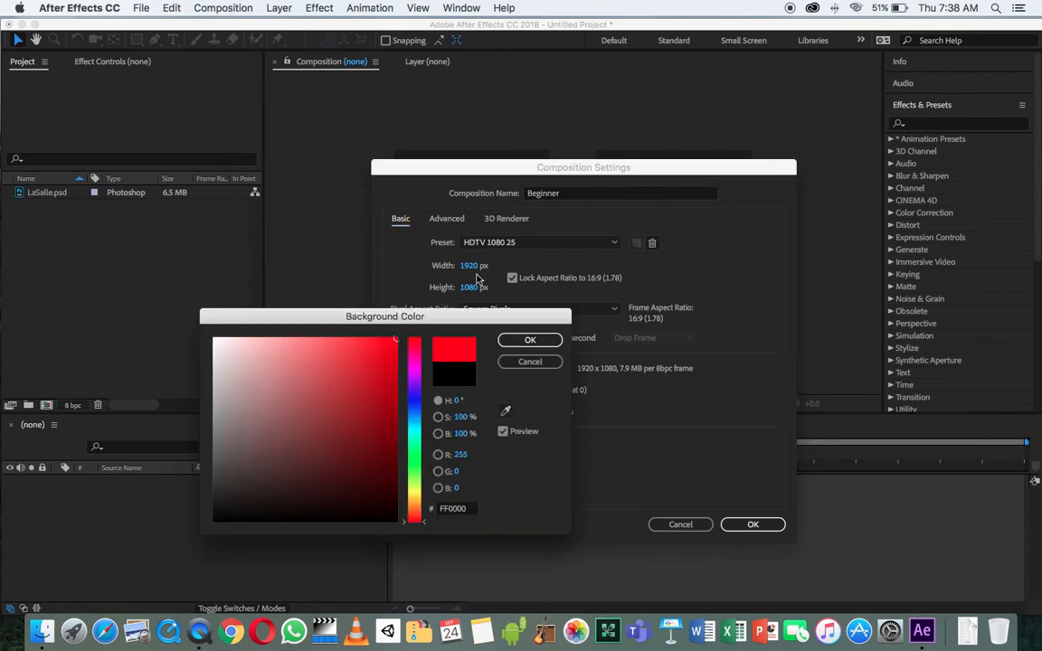
left_click(517, 345)
left_click(474, 443)
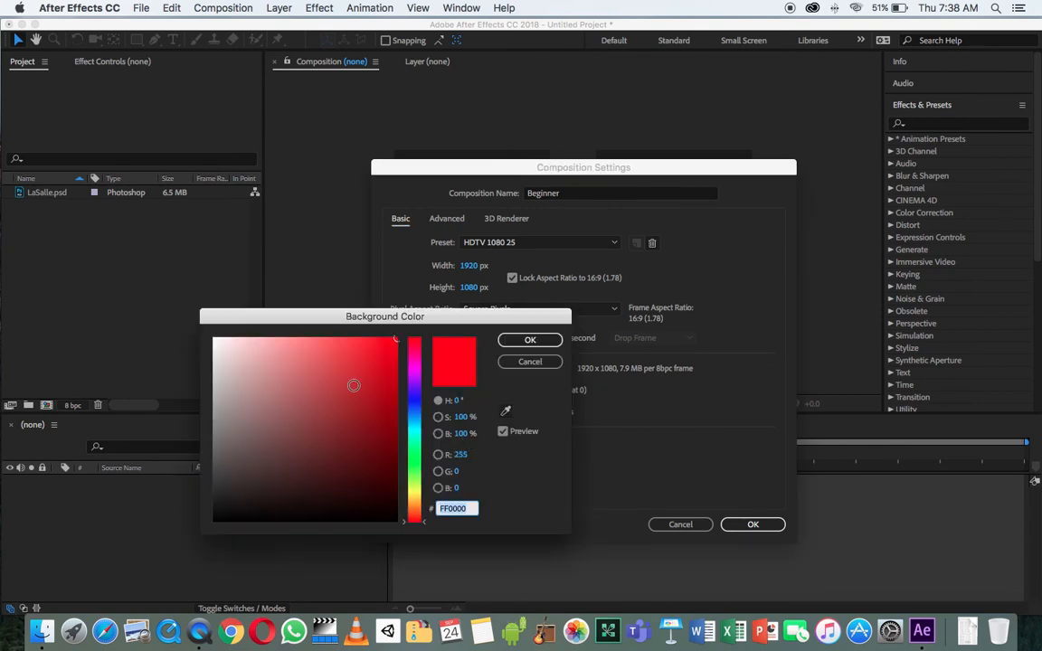
type("000000")
key("Tab")
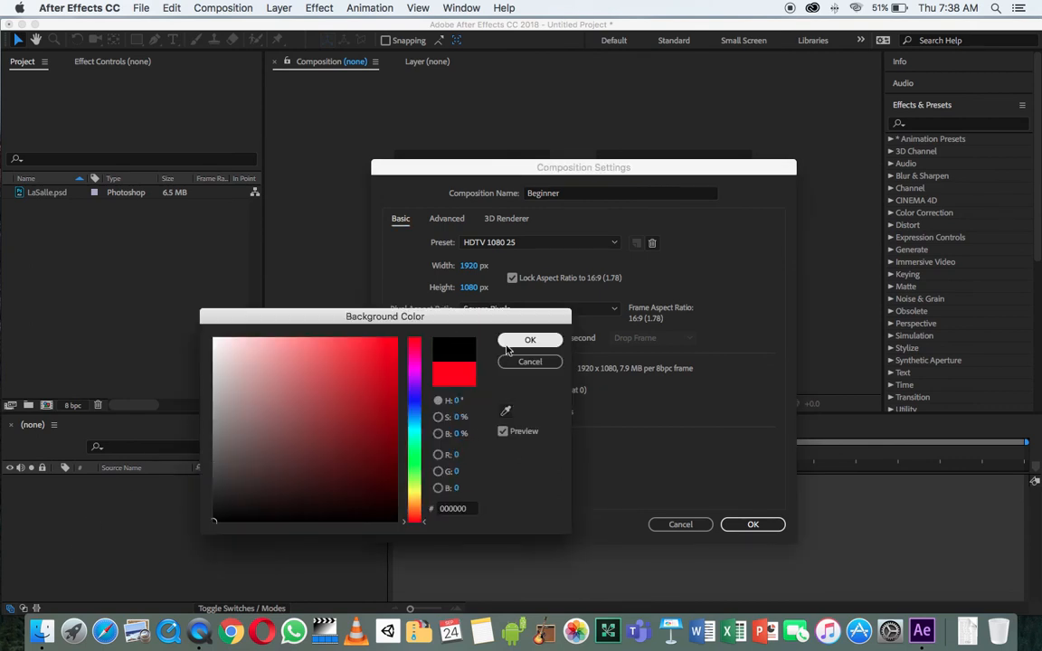
left_click(530, 340)
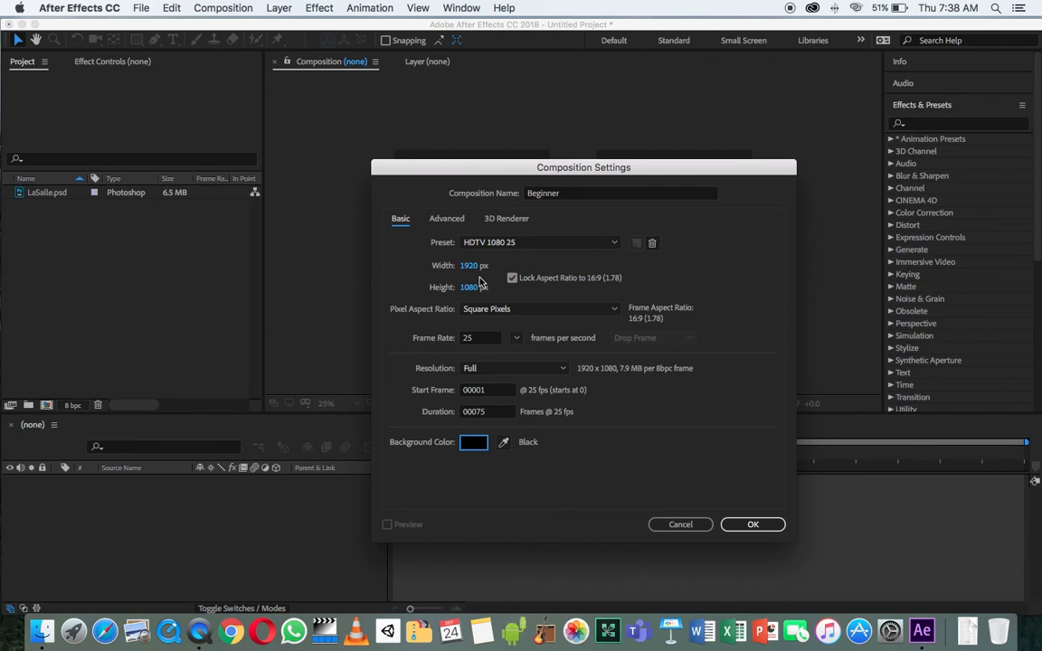
Check the Advanced and 3D Renderer settings, return to the Basic settings and create the Beginner composition
left_click(446, 219)
left_click(504, 220)
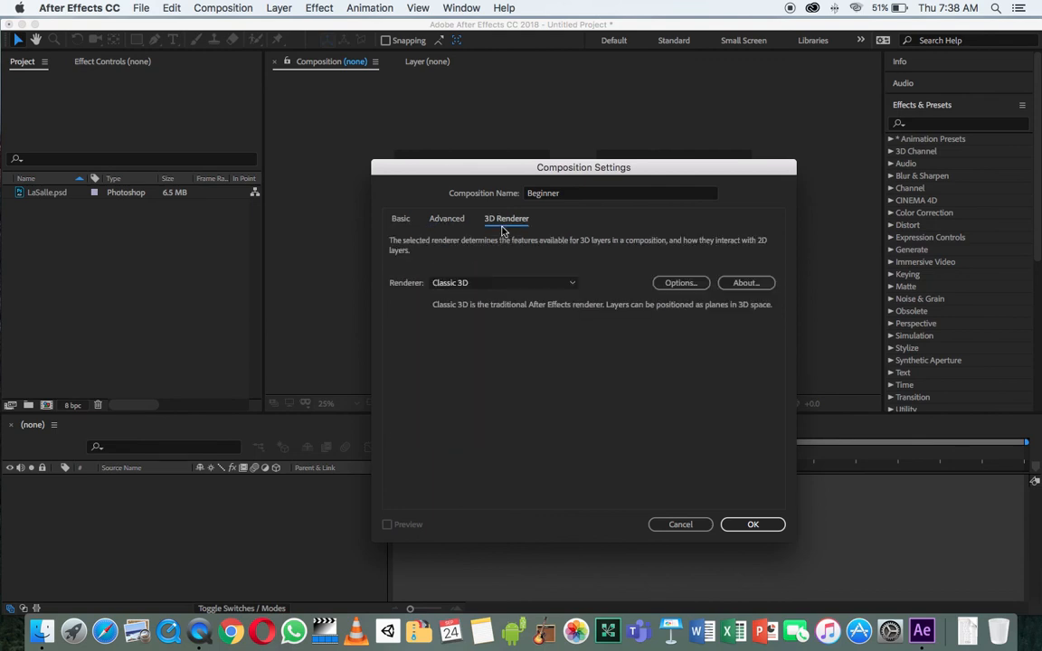
left_click(447, 218)
left_click(398, 220)
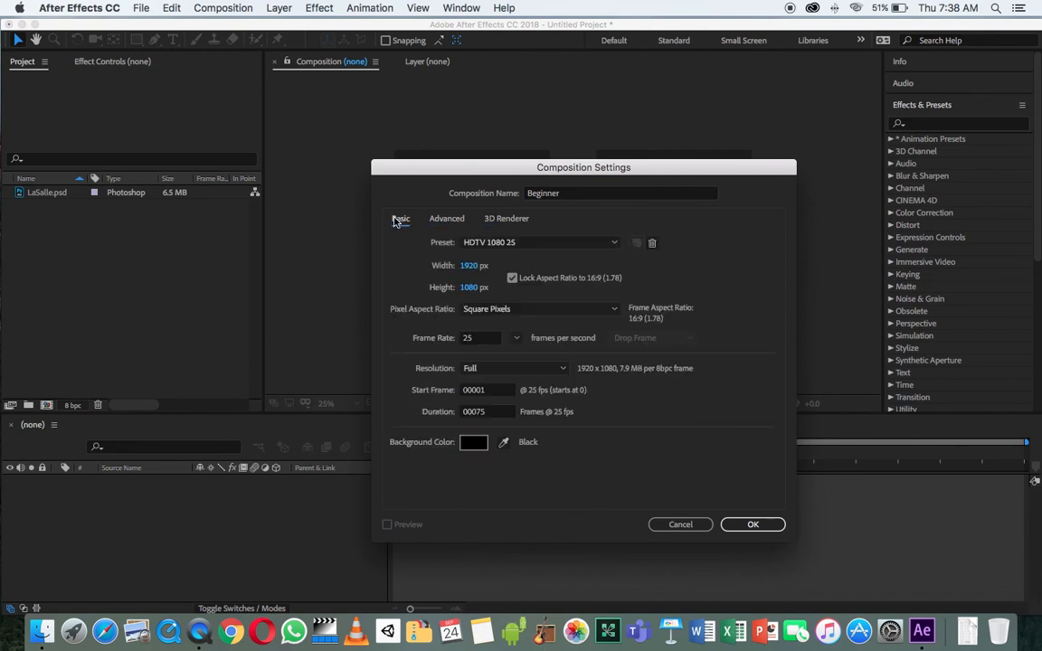
left_click(747, 525)
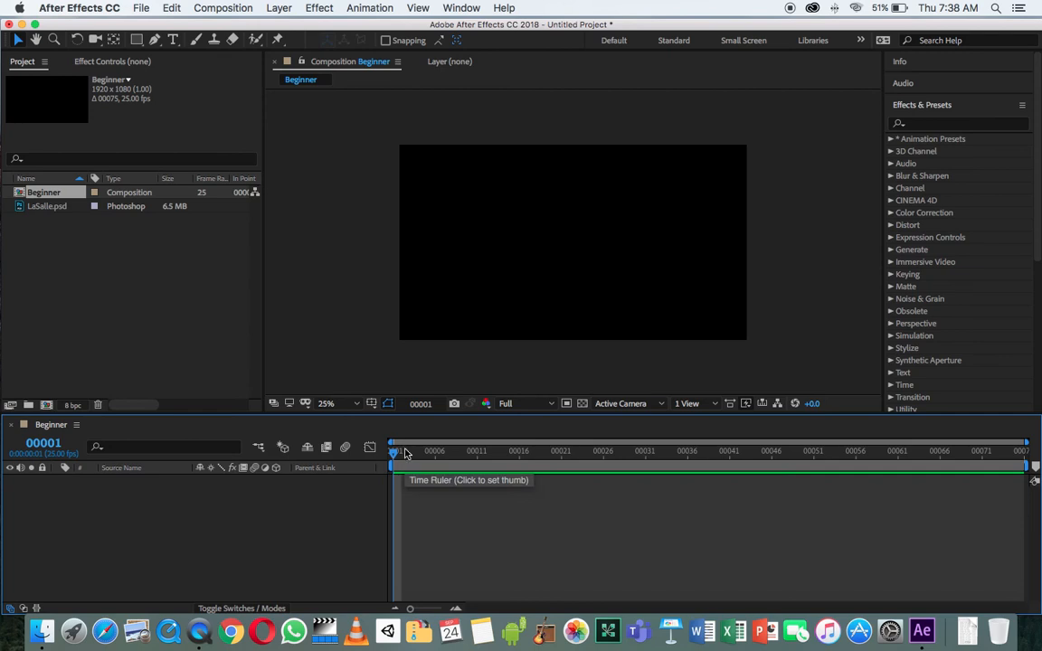
Scrub the Beginner timeline to frame 75 and back to frame 1, and preview the playback
left_click_drag(401, 453, 1032, 465)
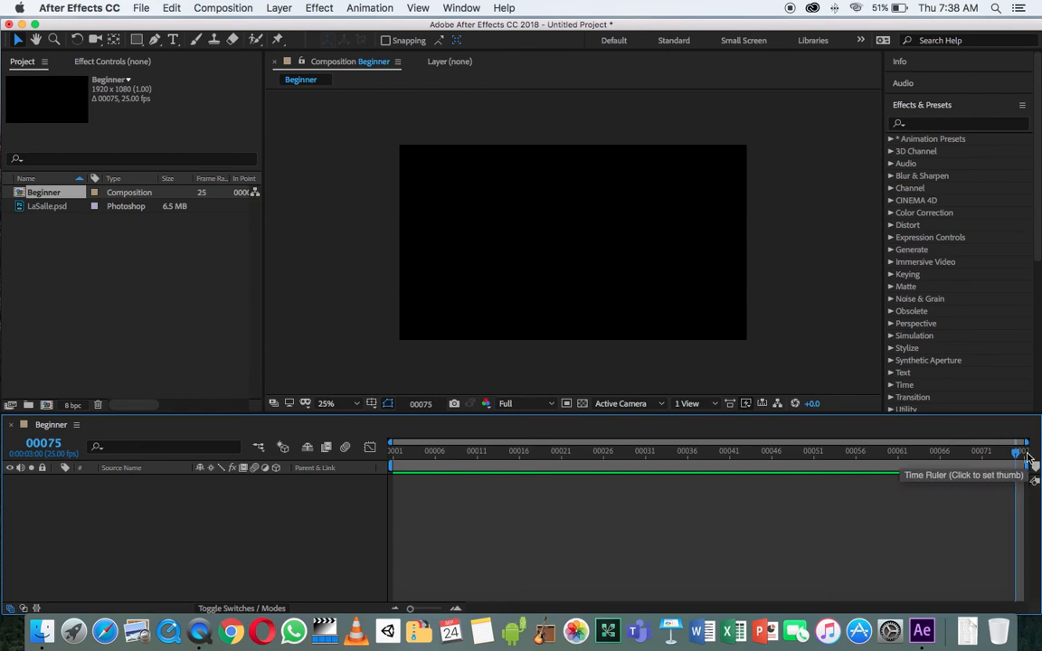
left_click_drag(965, 451, 321, 469)
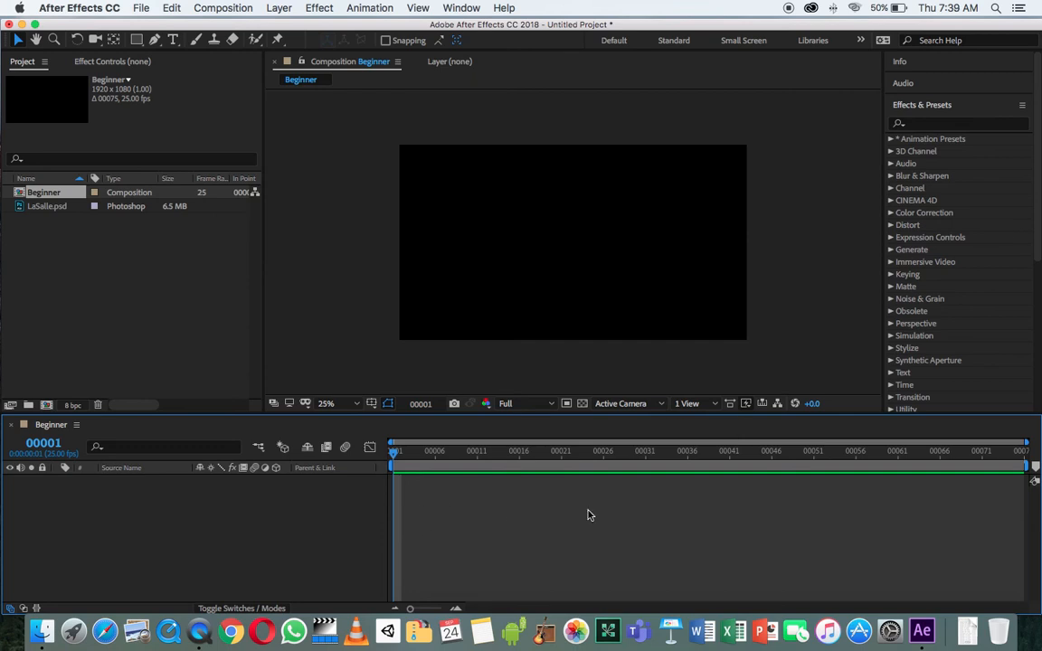
key("space")
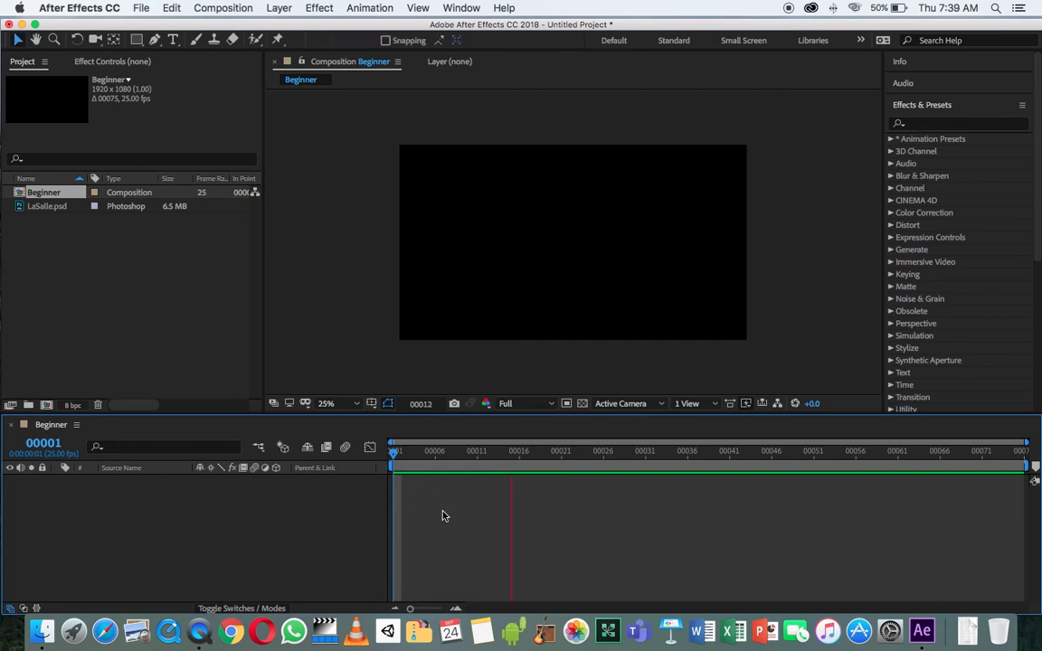
key("space")
key("Home")
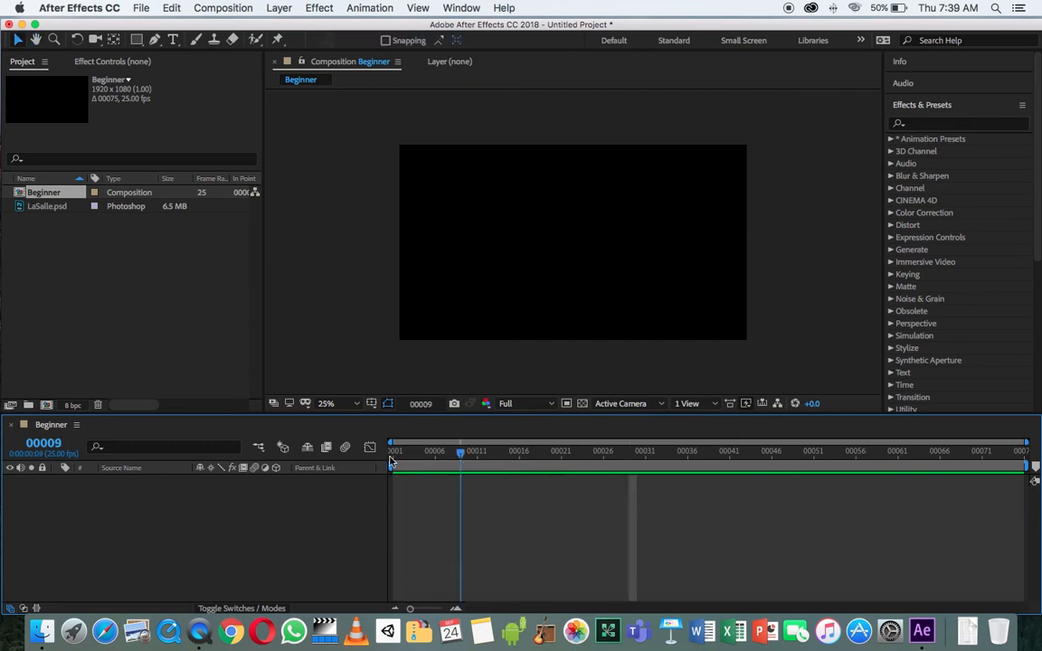
key("space")
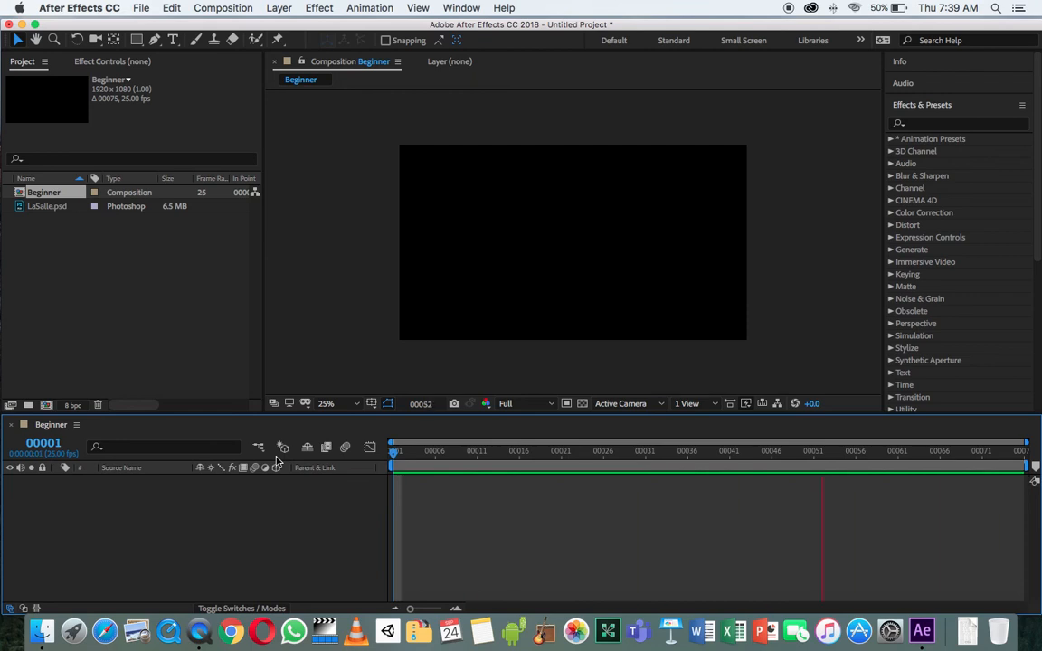
key("space")
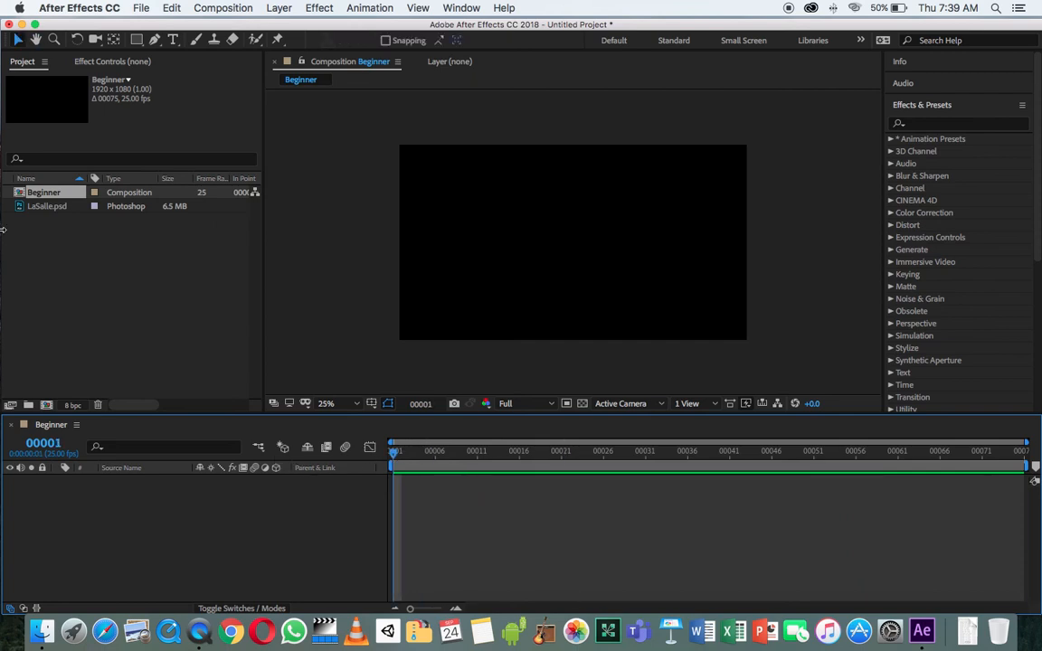
Add LaSalle.psd to the Beginner timeline and scale the image down around its centre to less than half its size
left_click(57, 262)
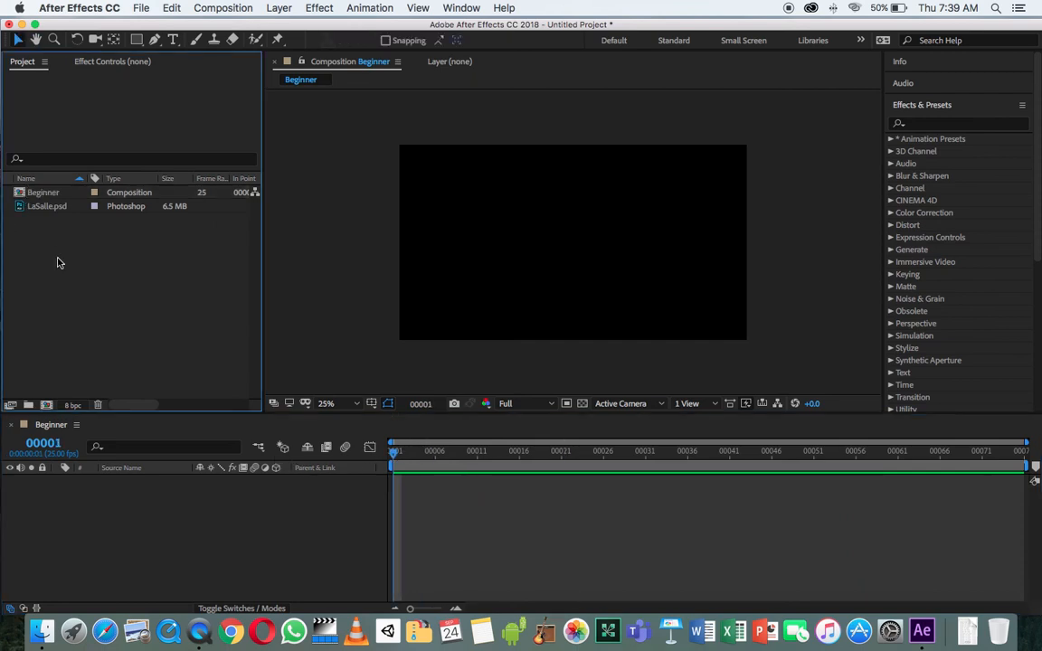
left_click(41, 210)
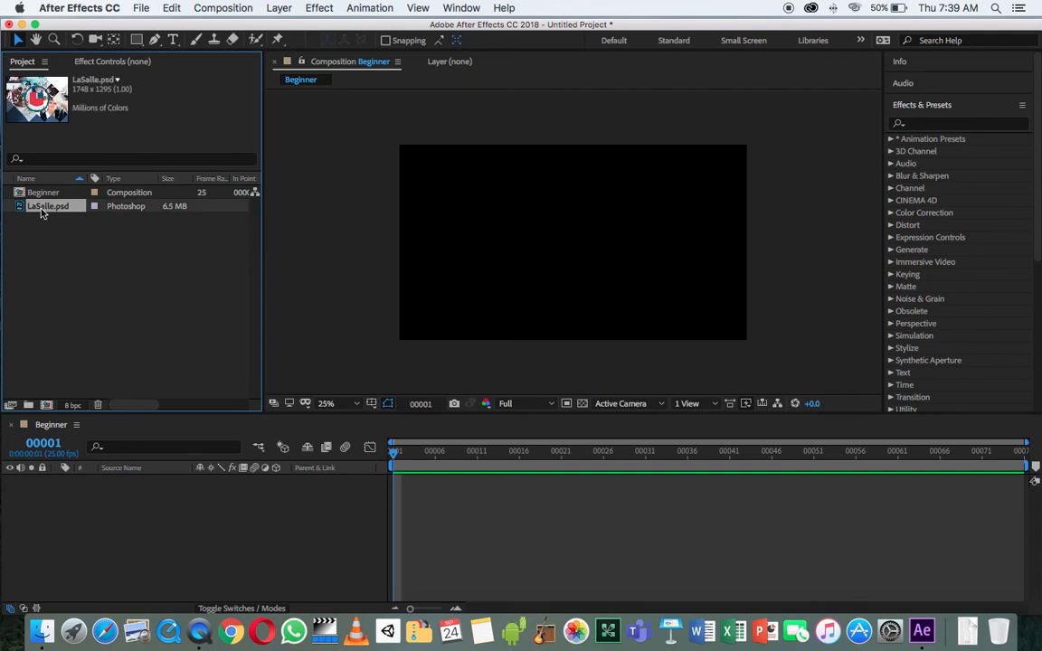
left_click_drag(41, 213, 170, 491)
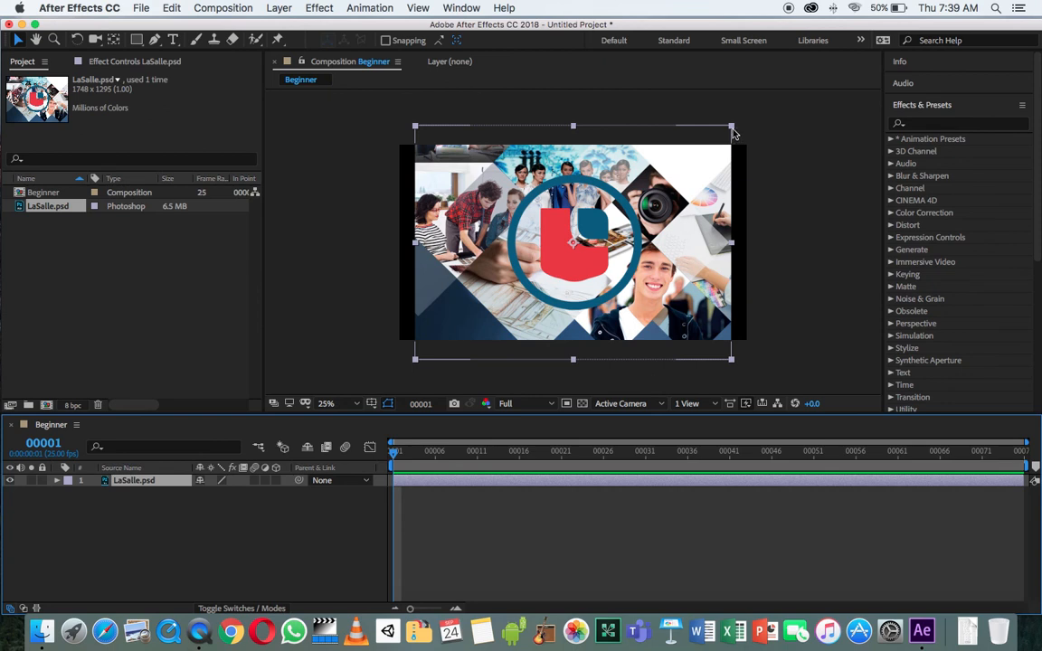
left_click_drag(732, 132, 679, 204)
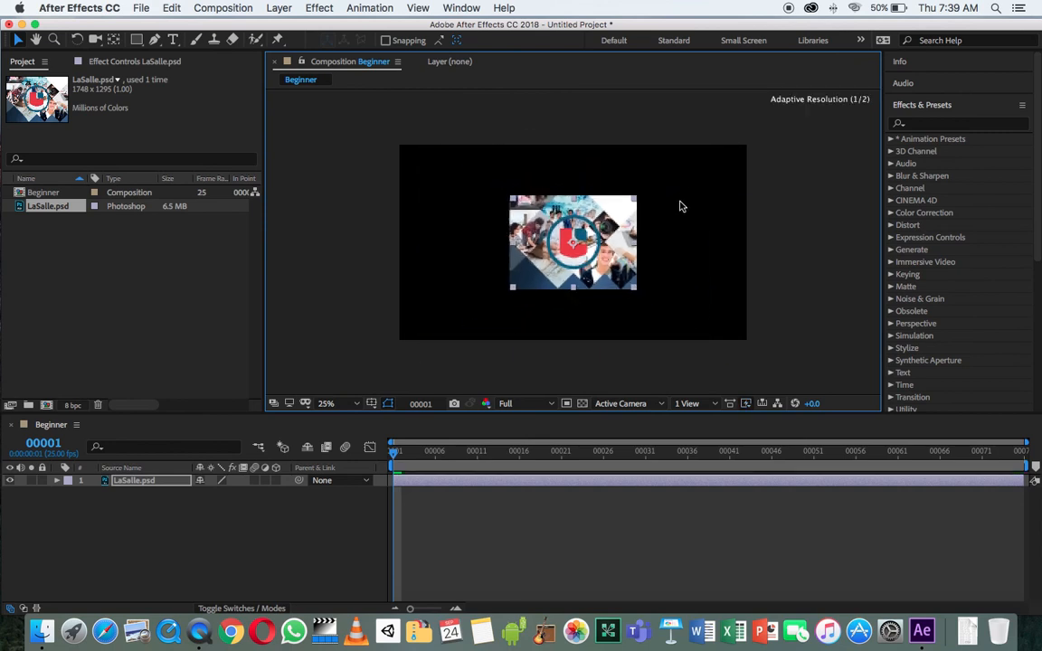
Select the LaSalle.psd layer in the timeline and expand it to reveal its Transform group
left_click(71, 484)
left_click(130, 486)
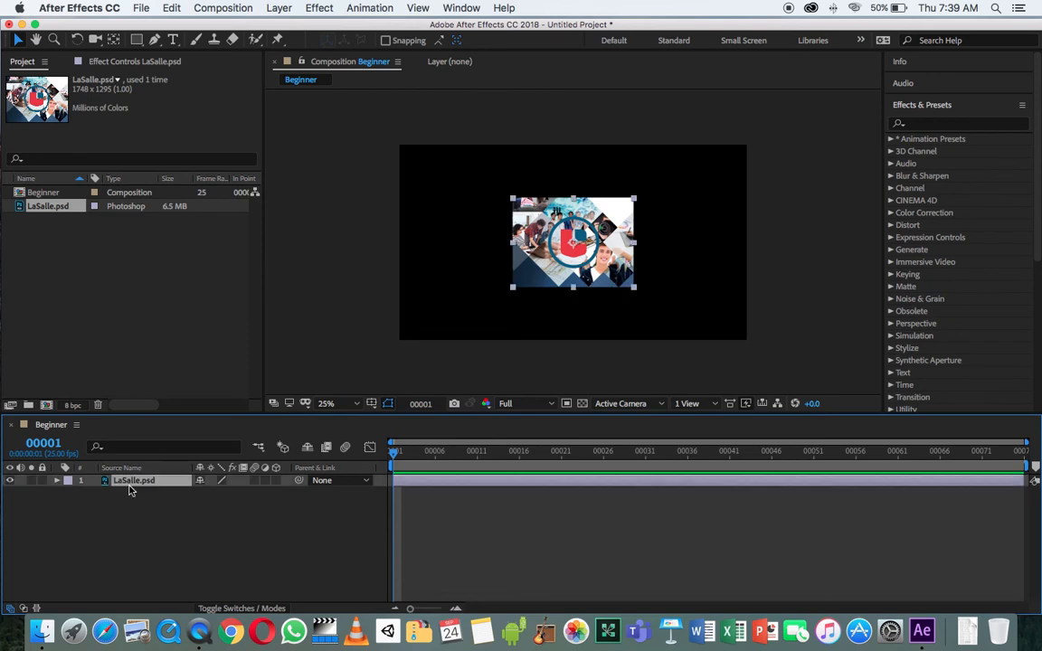
left_click(57, 481)
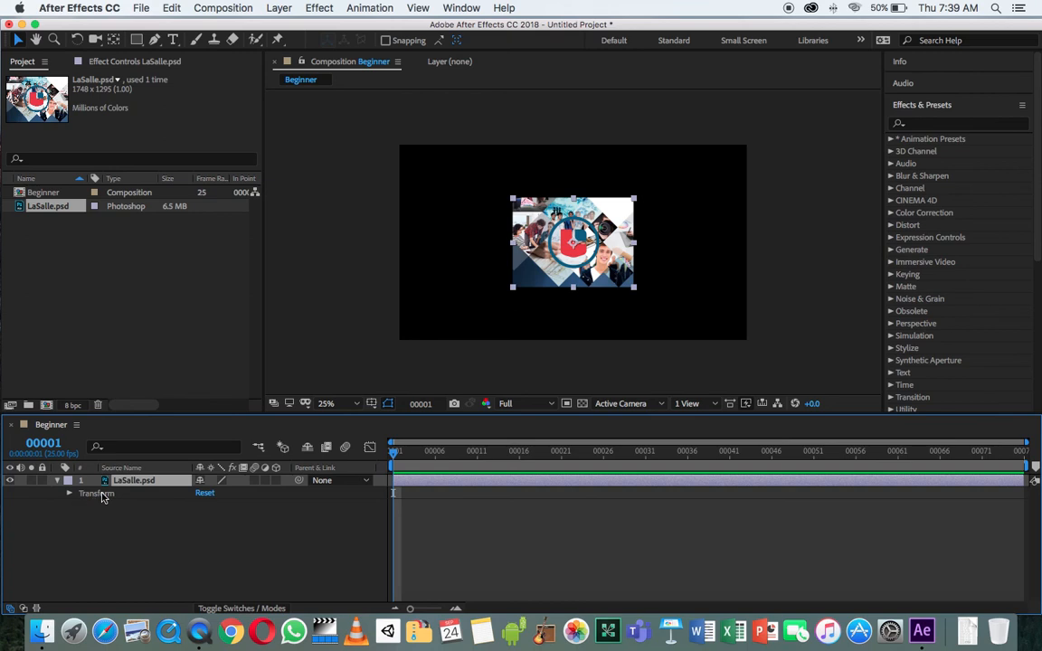
Toggle the LaSalle.psd layer's visibility off and on repeatedly, leaving the layer visible
left_click(11, 483)
left_click(11, 482)
left_click(11, 482)
left_click(11, 482)
left_click(11, 483)
left_click(11, 482)
left_click(10, 482)
left_click(10, 482)
left_click(10, 482)
left_click(11, 482)
left_click(11, 482)
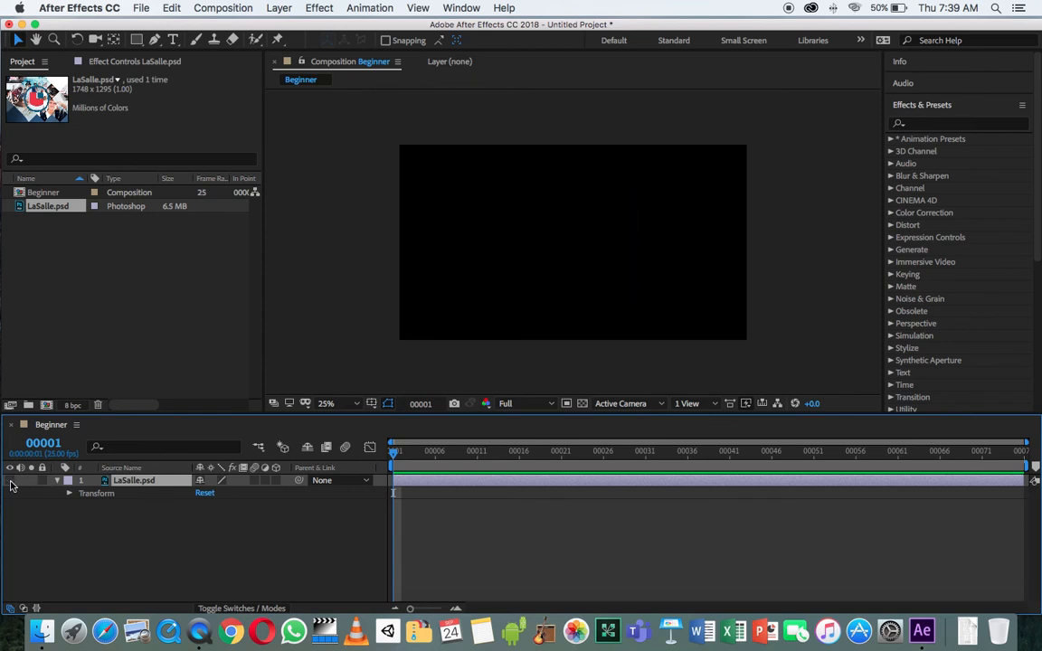
left_click(11, 482)
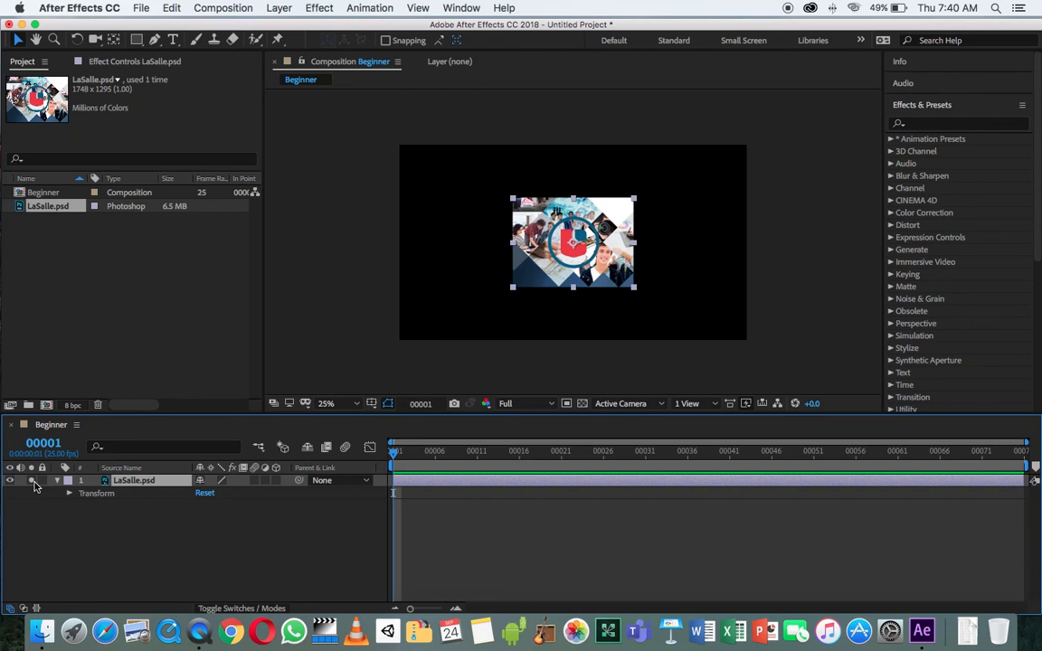
Lock the LaSalle.psd layer, try to select its image in the composition view, and unlock and reselect the layer
left_click(41, 482)
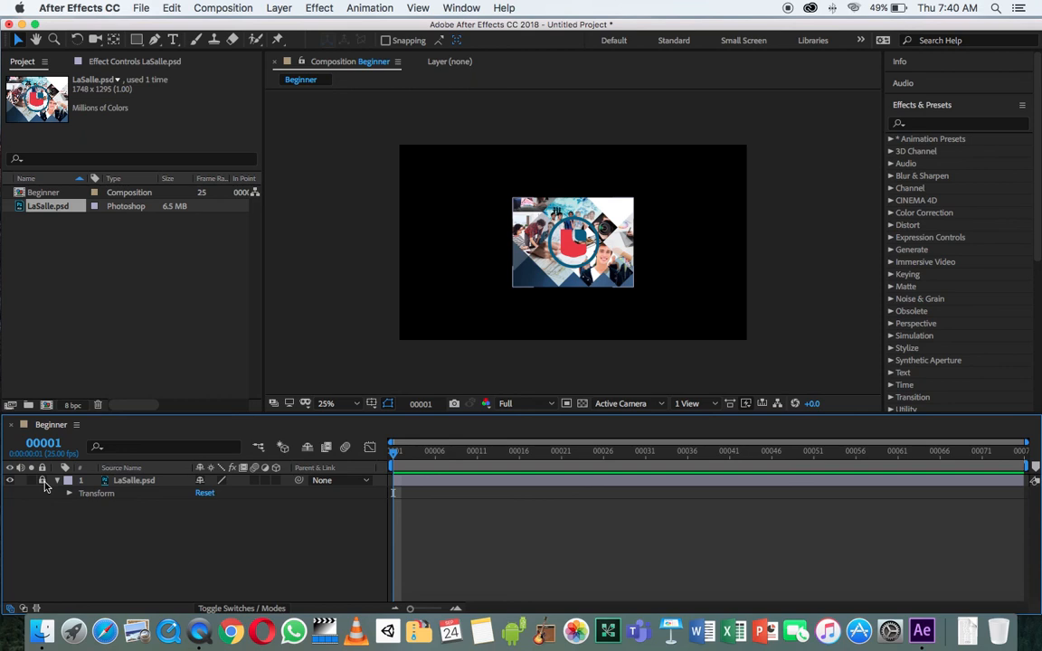
left_click(570, 214)
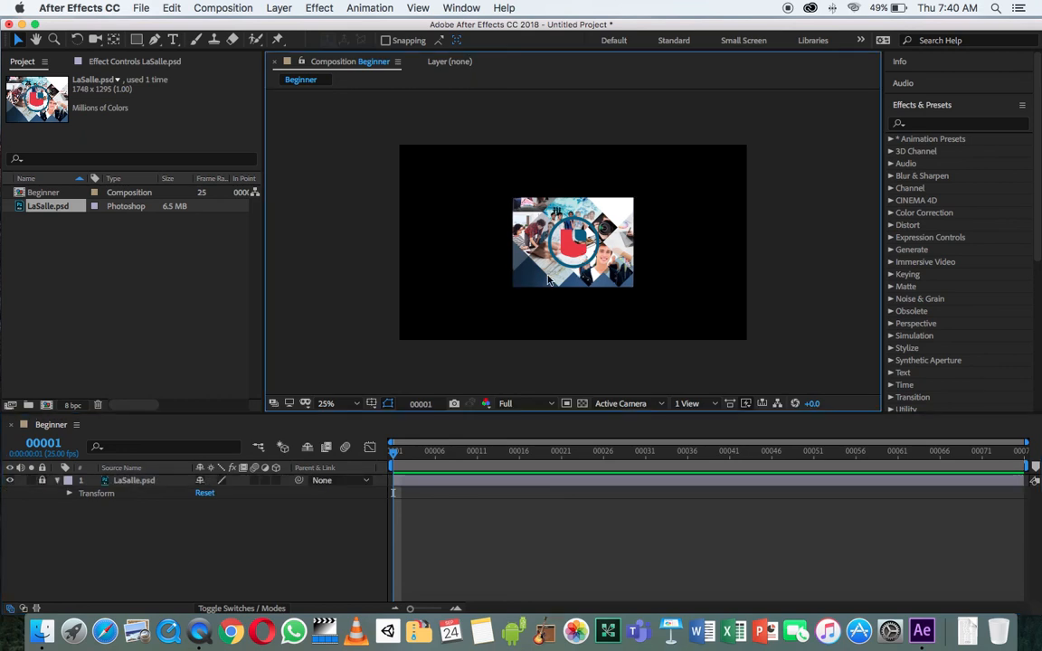
left_click(42, 481)
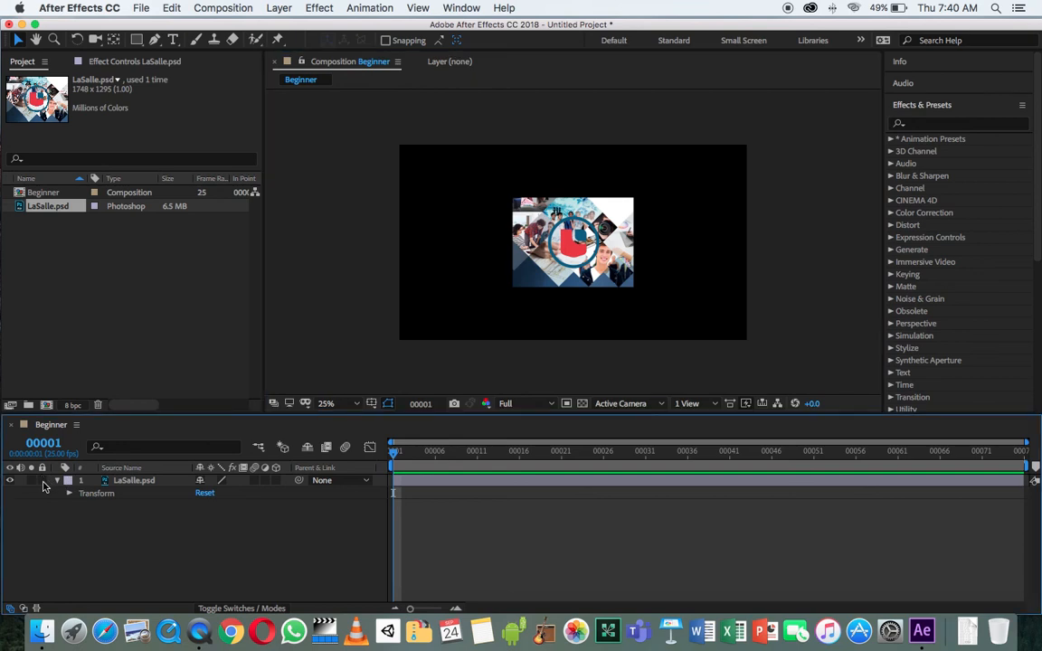
left_click(136, 482)
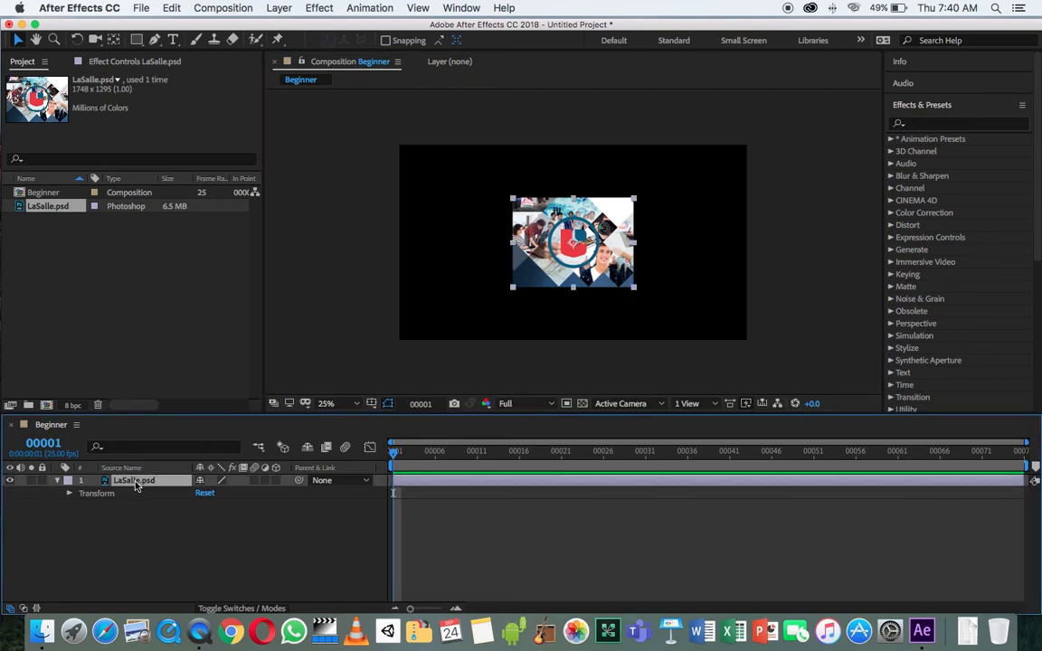
left_click(59, 483)
left_click(59, 483)
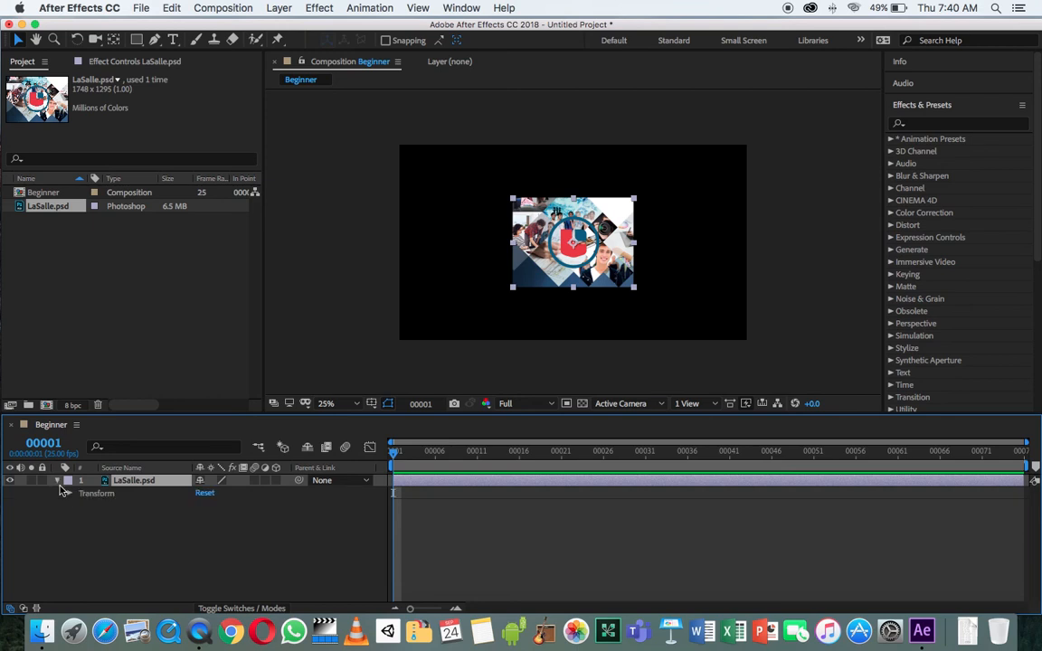
Expand the LaSalle.psd layer's Transform group and shrink the image in the composition view to a scale of about 36.7%
left_click(105, 496)
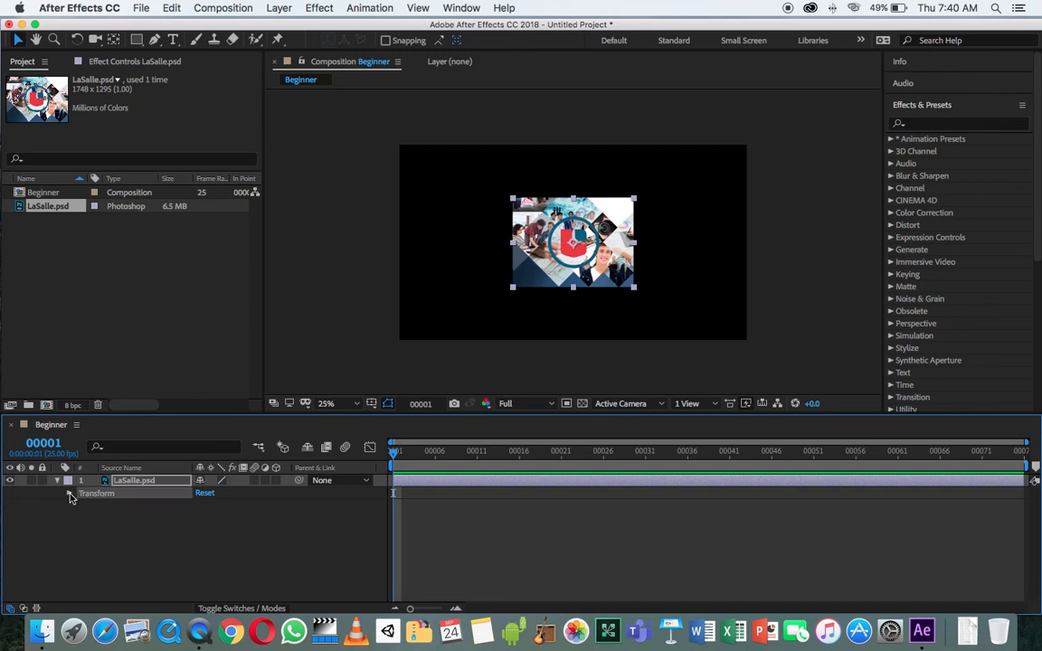
left_click(70, 495)
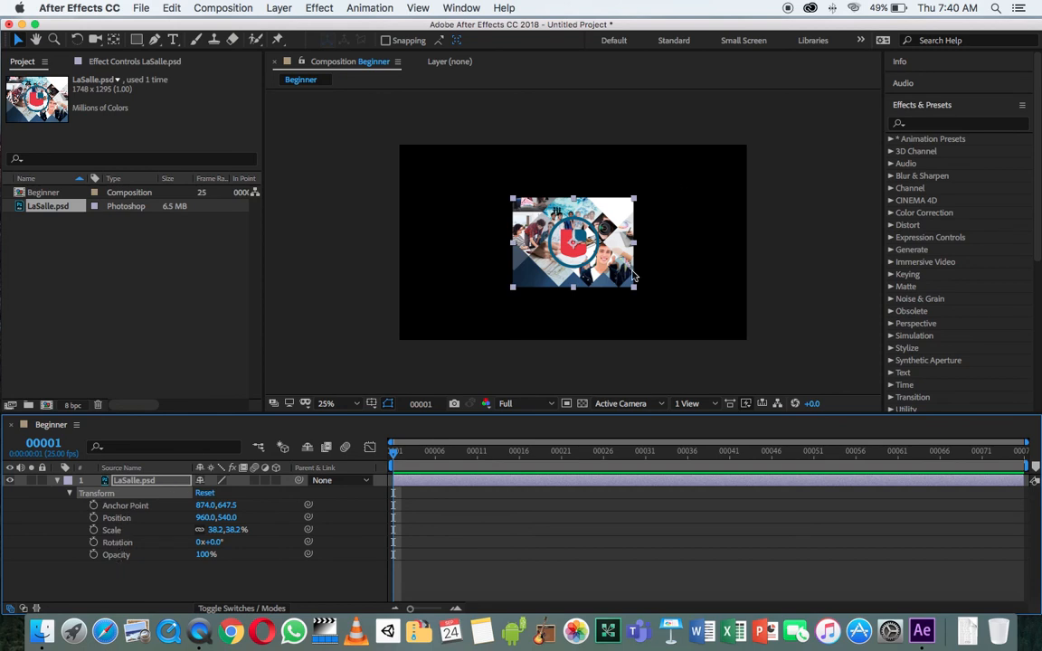
key("period")
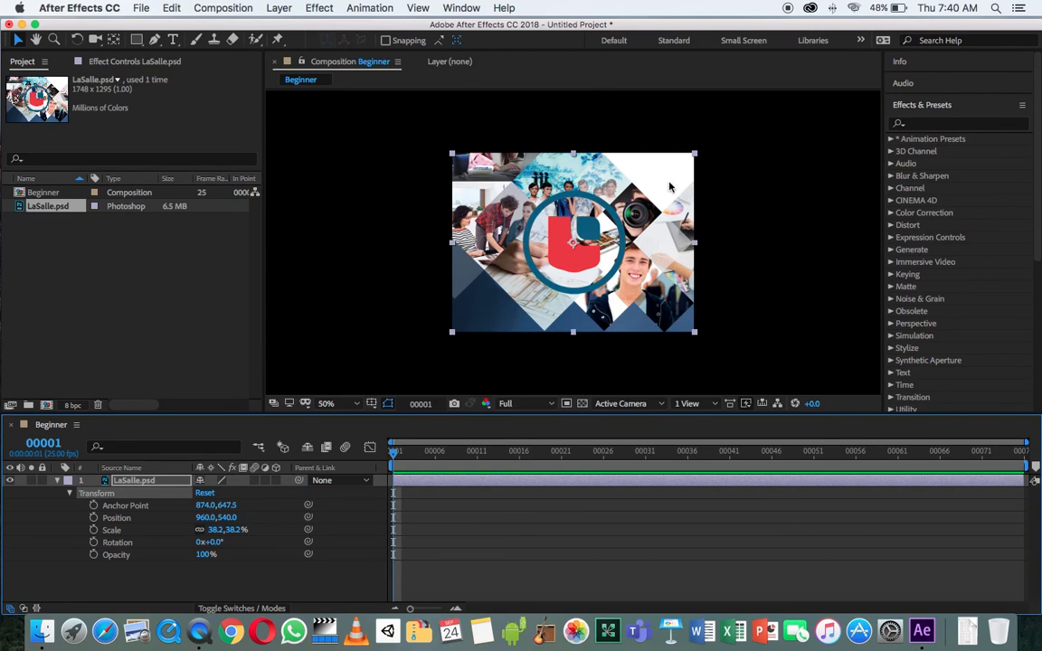
left_click_drag(694, 155, 754, 163)
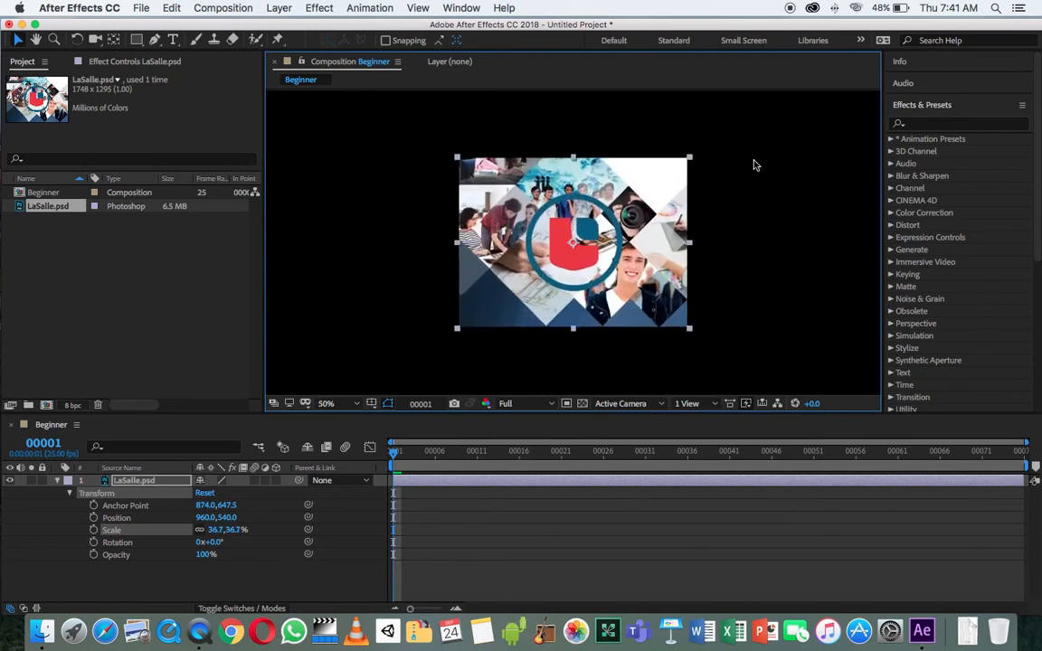
Shift the layer's horizontal Anchor Point to about 1297, scale the image around it, and undo both changes
left_click(131, 507)
left_click_drag(215, 505, 499, 497)
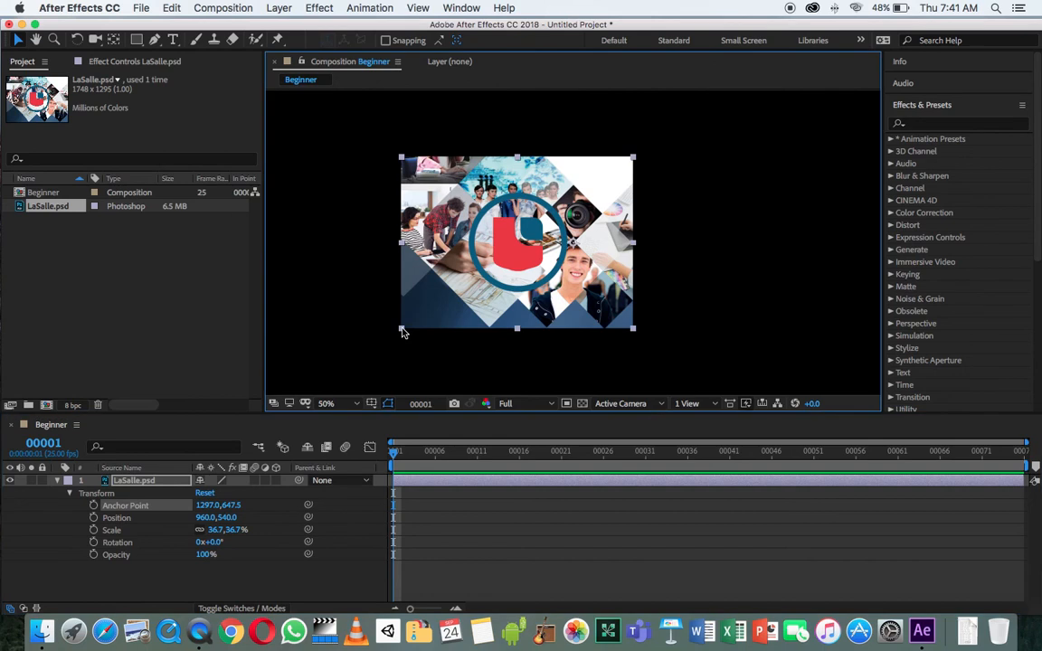
left_click_drag(403, 332, 528, 295)
key("super+z")
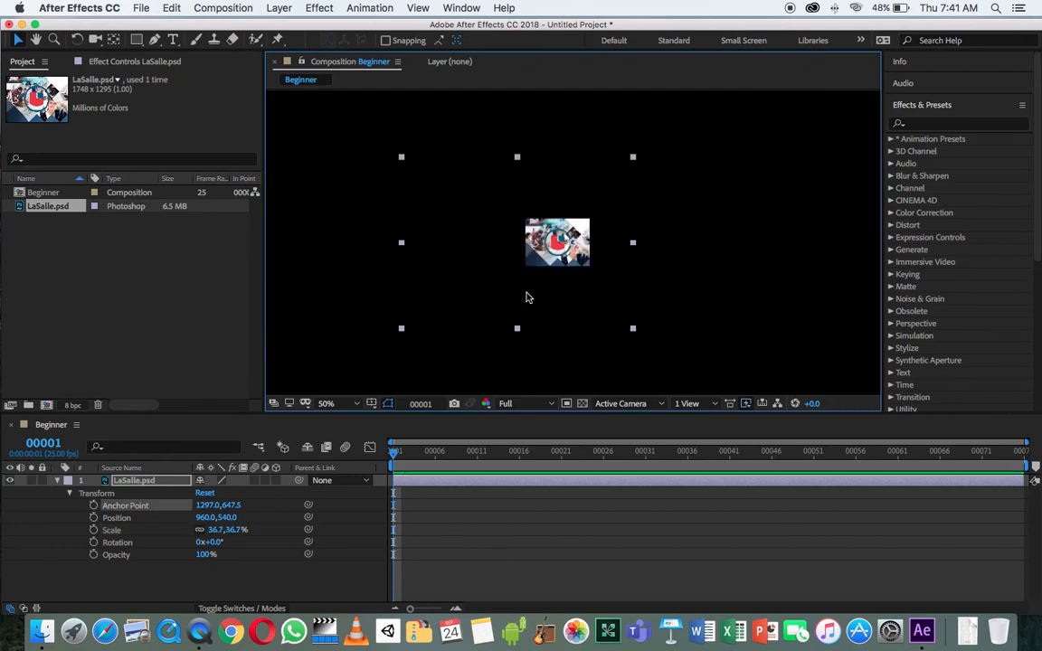
key("super+z")
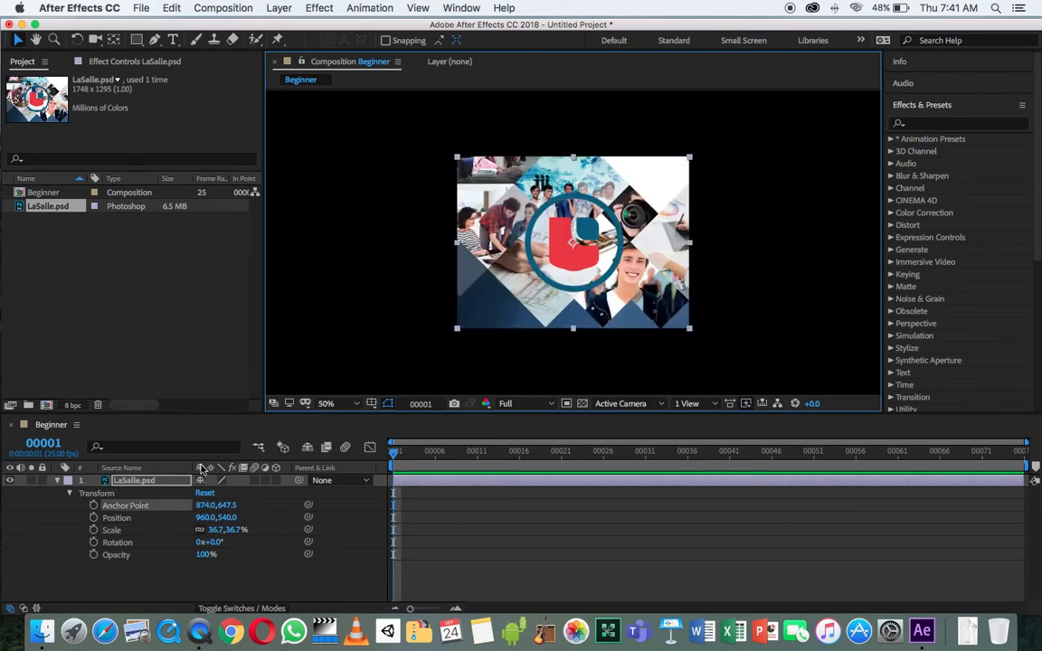
Select the Position property, move the image slightly in the composition view, and undo the move
left_click(117, 517)
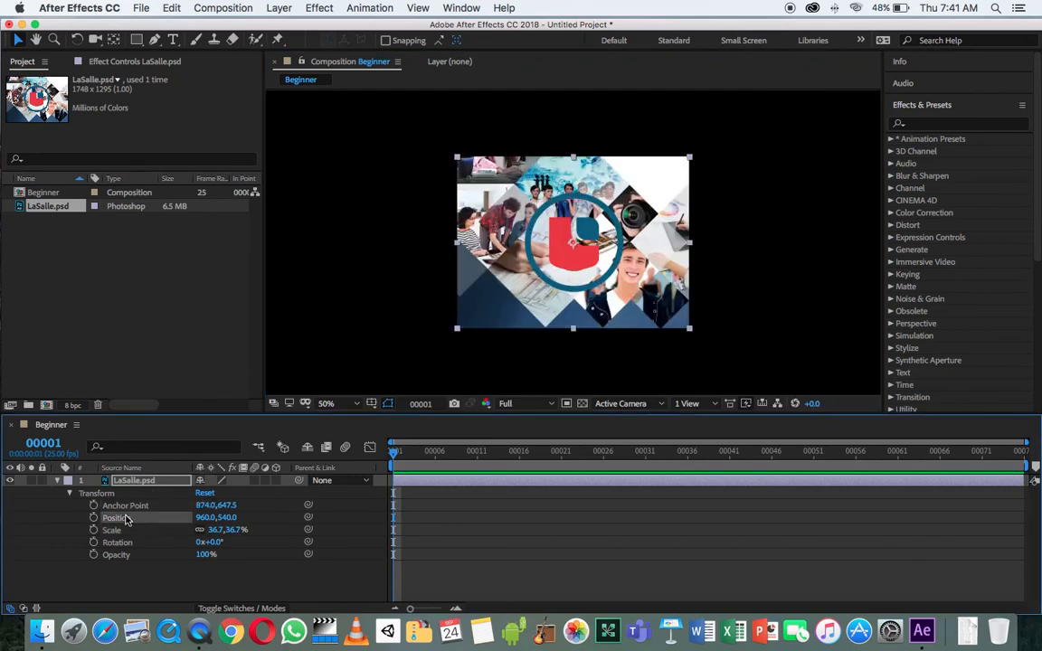
left_click(585, 276)
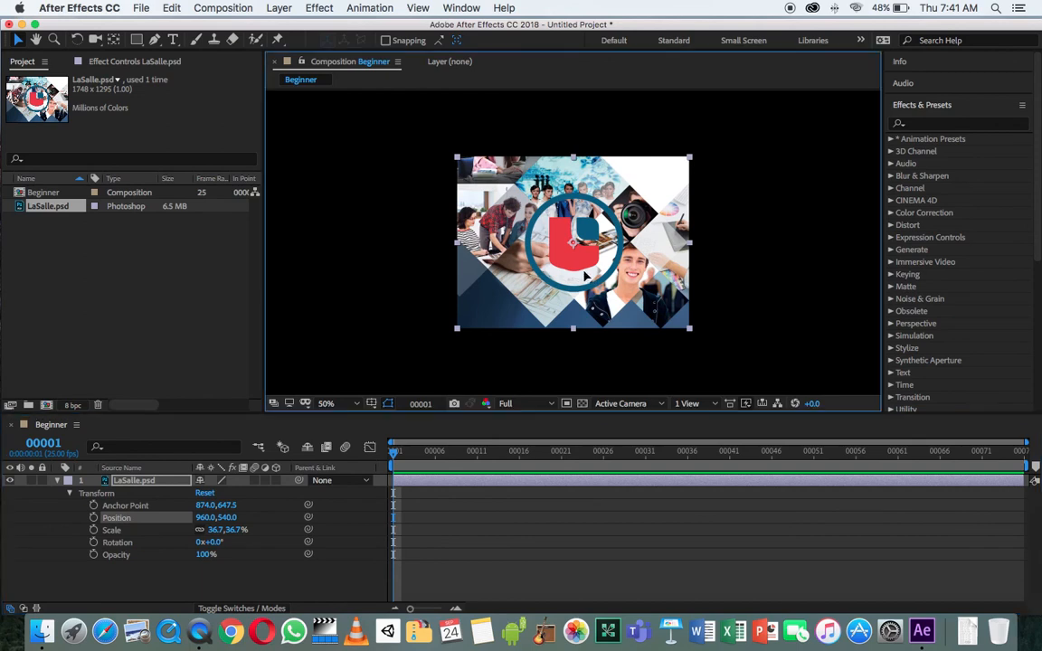
left_click_drag(584, 274, 570, 292)
key("super+z")
Resize the LaSalle.psd image freehand and set the layer's Scale to 50%
left_click(142, 531)
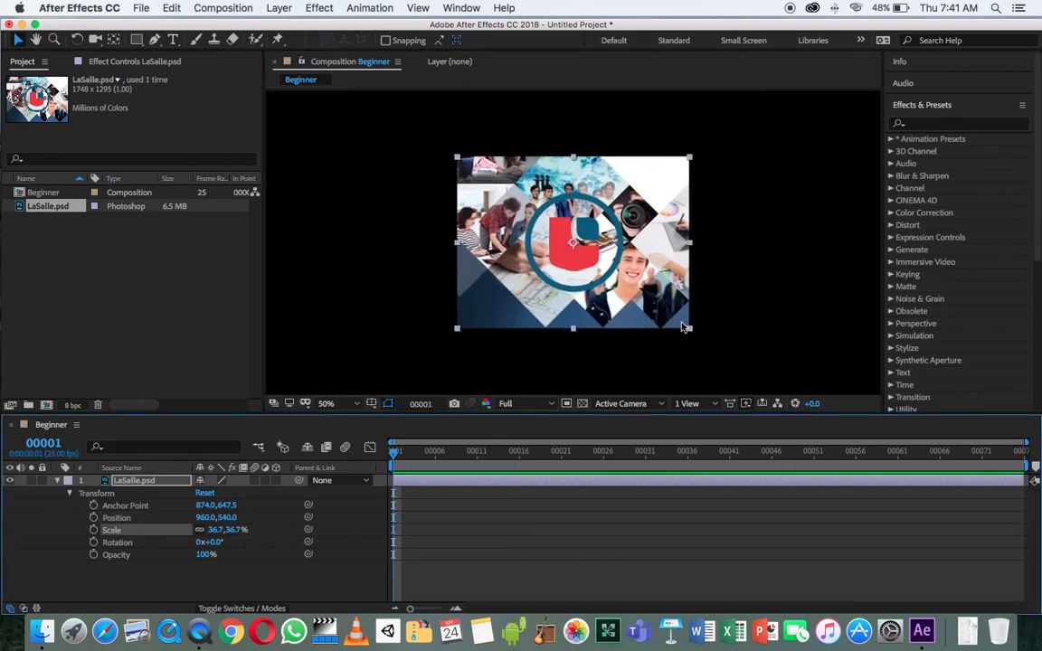
mouse_move(690, 334)
left_mouse_down()
mouse_move(665, 318)
mouse_move(694, 343)
left_mouse_up()
mouse_move(216, 532)
left_mouse_down()
mouse_move(233, 534)
mouse_move(206, 536)
mouse_move(218, 540)
left_mouse_up()
left_click(213, 532)
type("50.0,50.0")
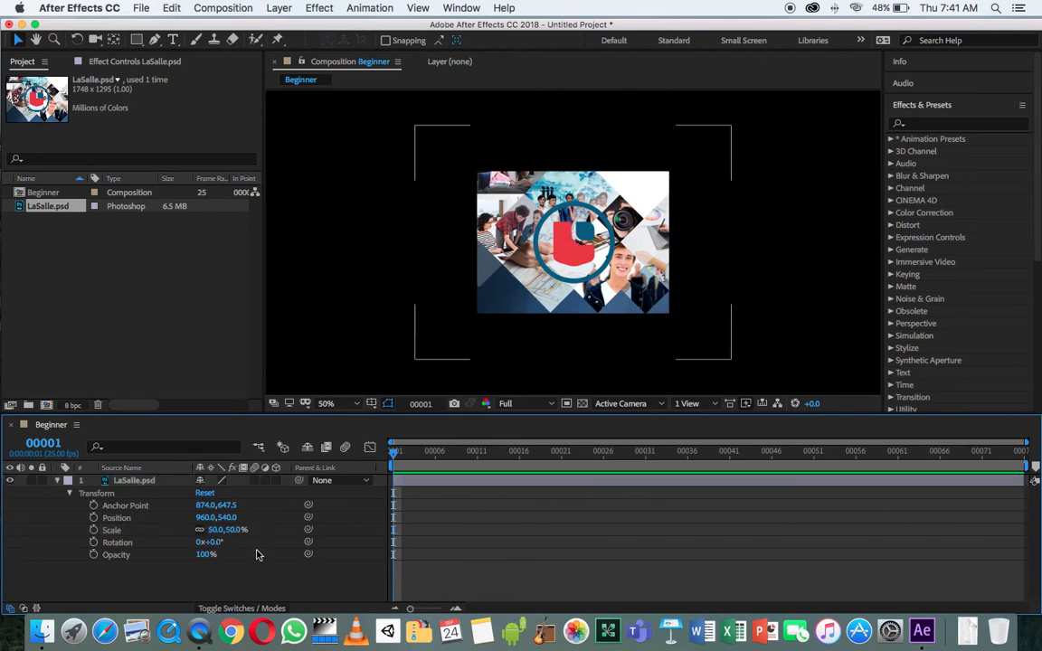
key("Return")
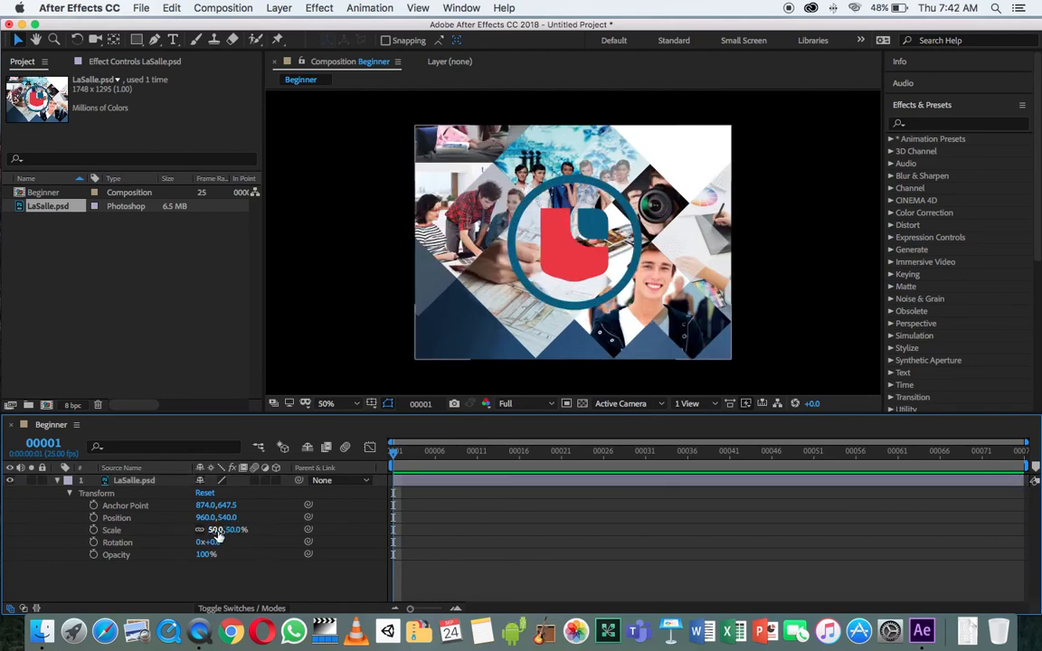
Change the layer's Scale to 69% and return it to 50%
left_click(218, 534)
type("69")
key("Return")
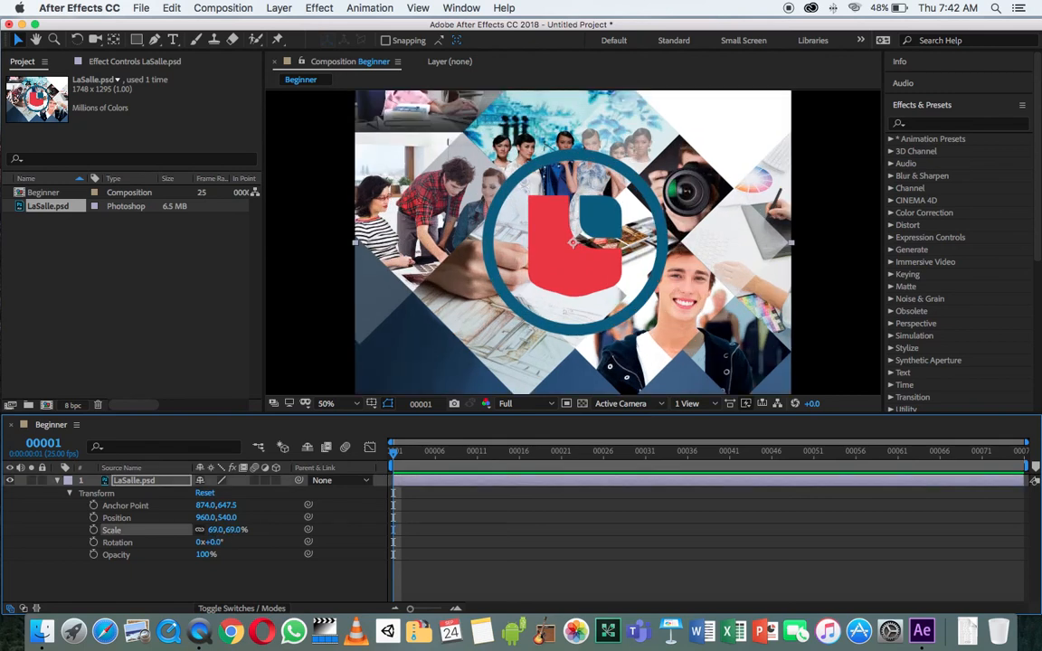
left_click(215, 533)
type("50")
key("Return")
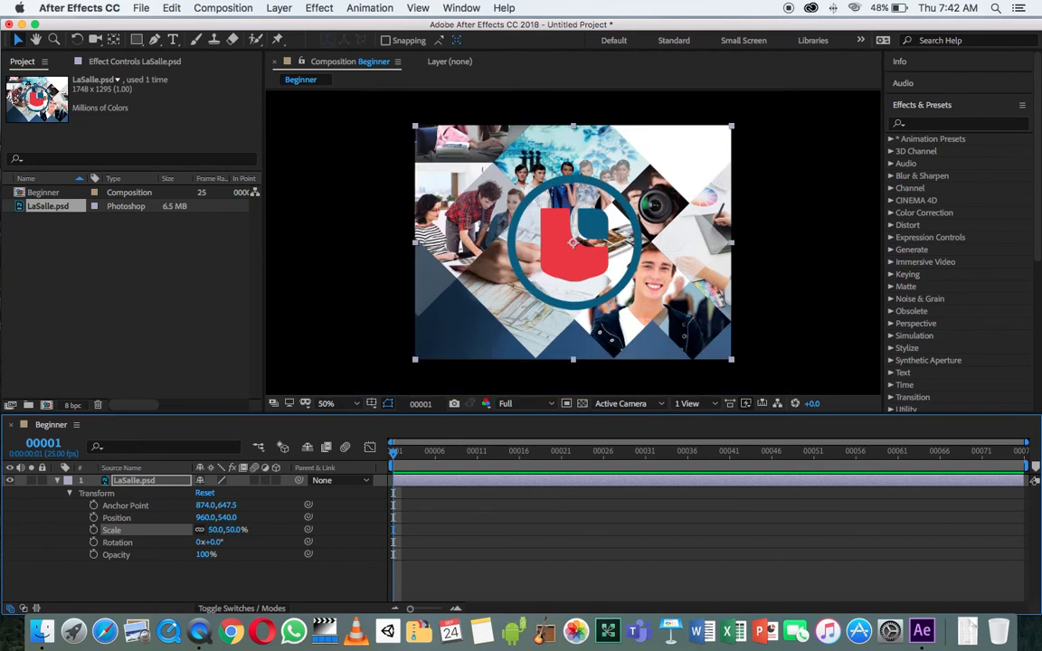
Rotate the LaSalle.psd layer through two full revolutions and reset its Rotation to 0x+0.0°
left_click(123, 543)
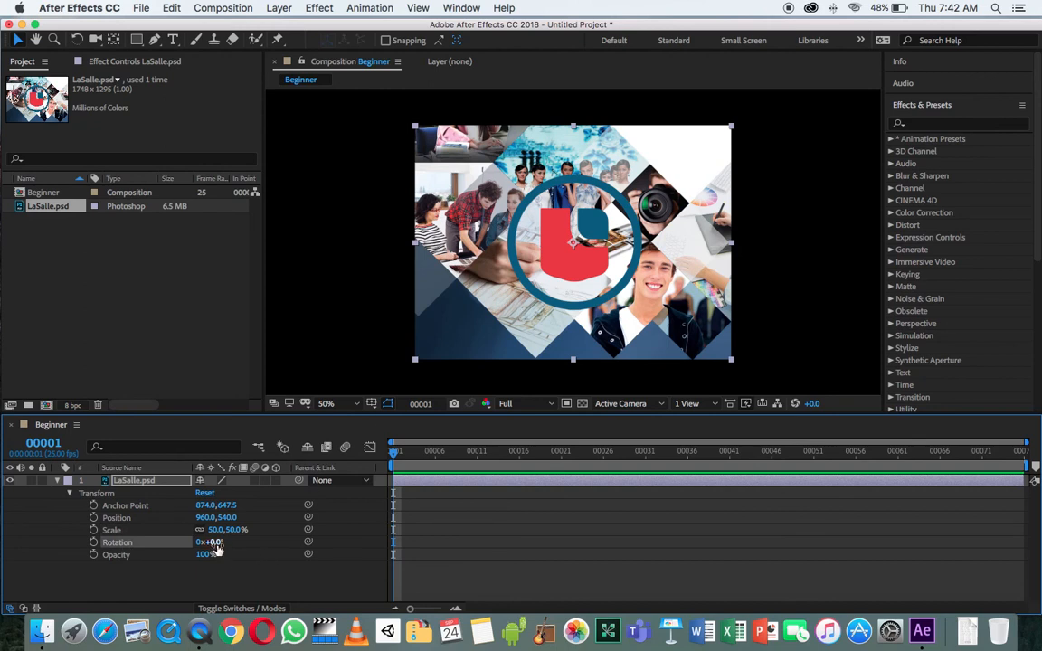
left_click_drag(217, 543, 230, 563)
left_click_drag(208, 542, 463, 561)
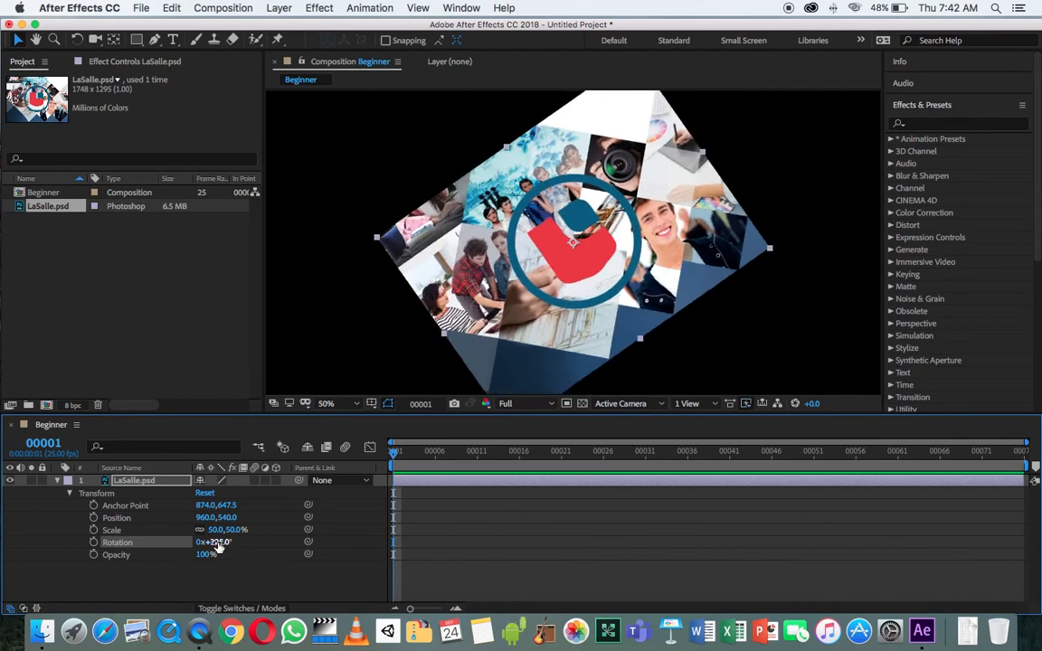
left_click_drag(220, 542, 251, 552)
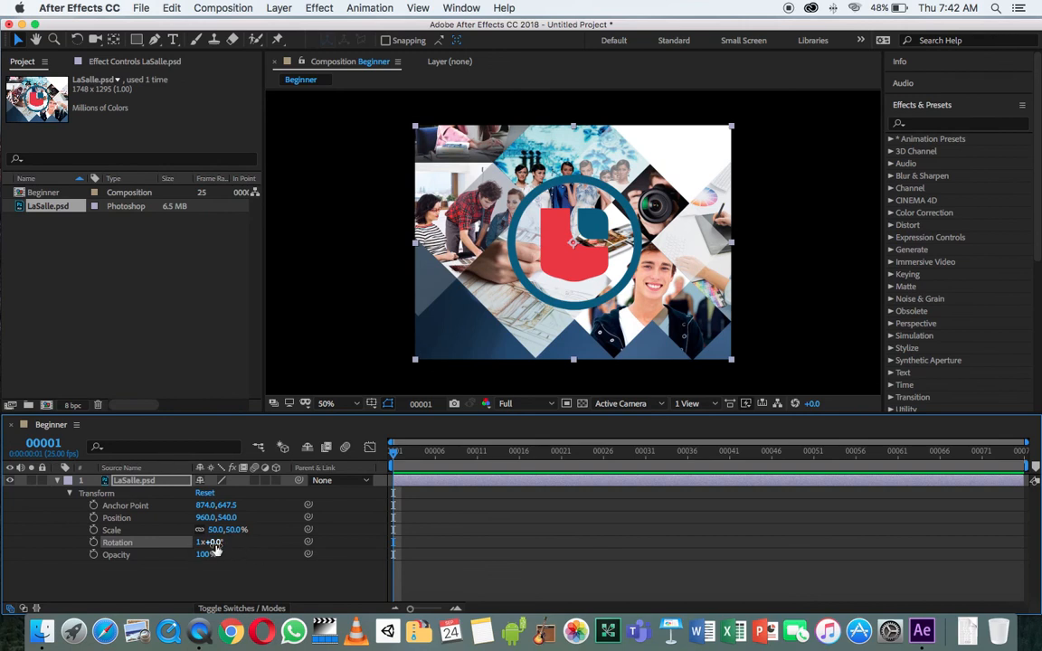
left_click_drag(215, 543, 471, 569)
left_click_drag(486, 569, 502, 571)
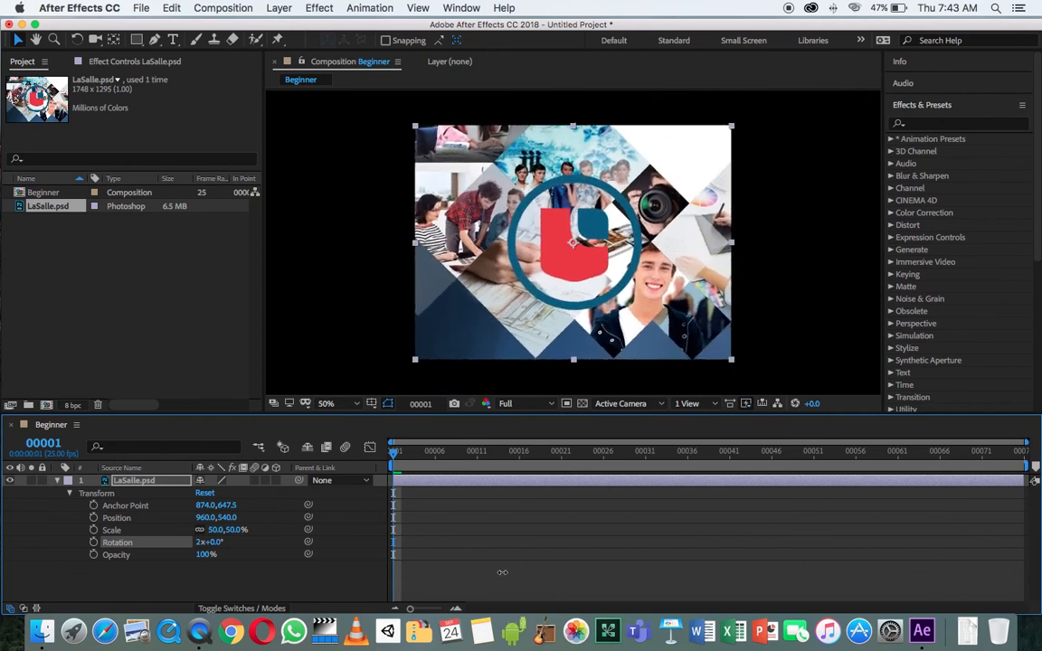
left_click(198, 544)
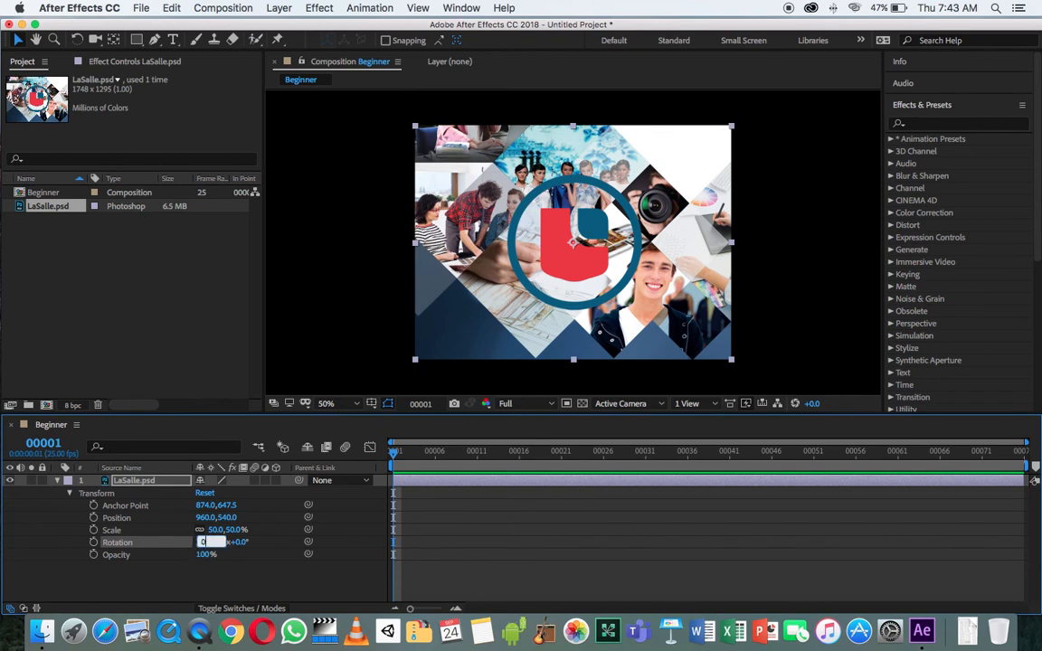
type("0")
key("Return")
Lower the layer's Opacity to 0% and raise it back to 100%
left_click(106, 556)
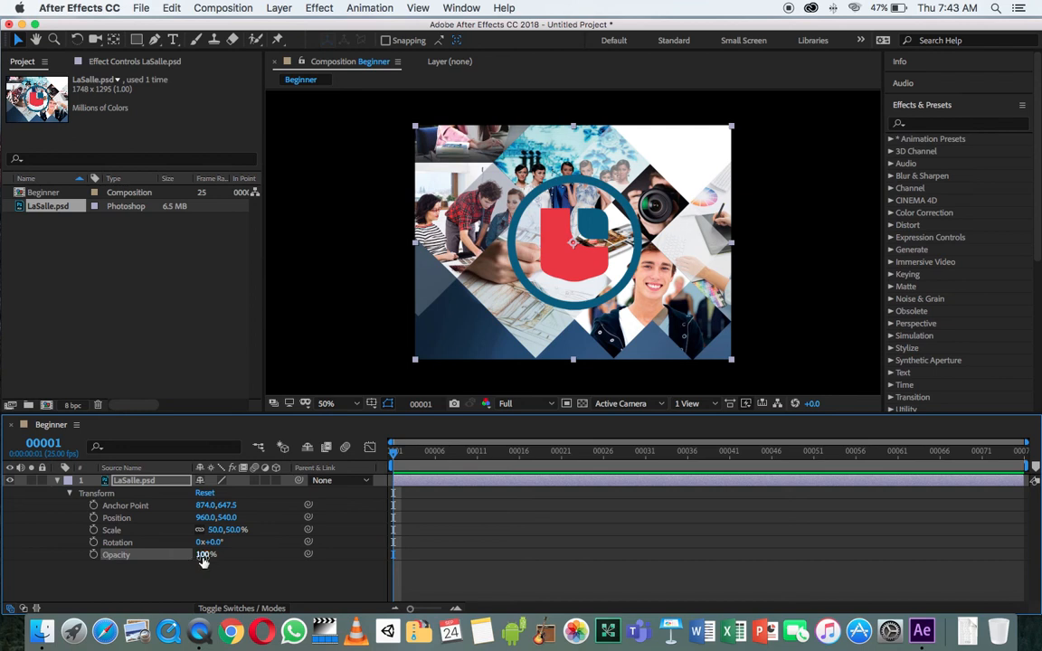
left_click_drag(203, 561, 60, 564)
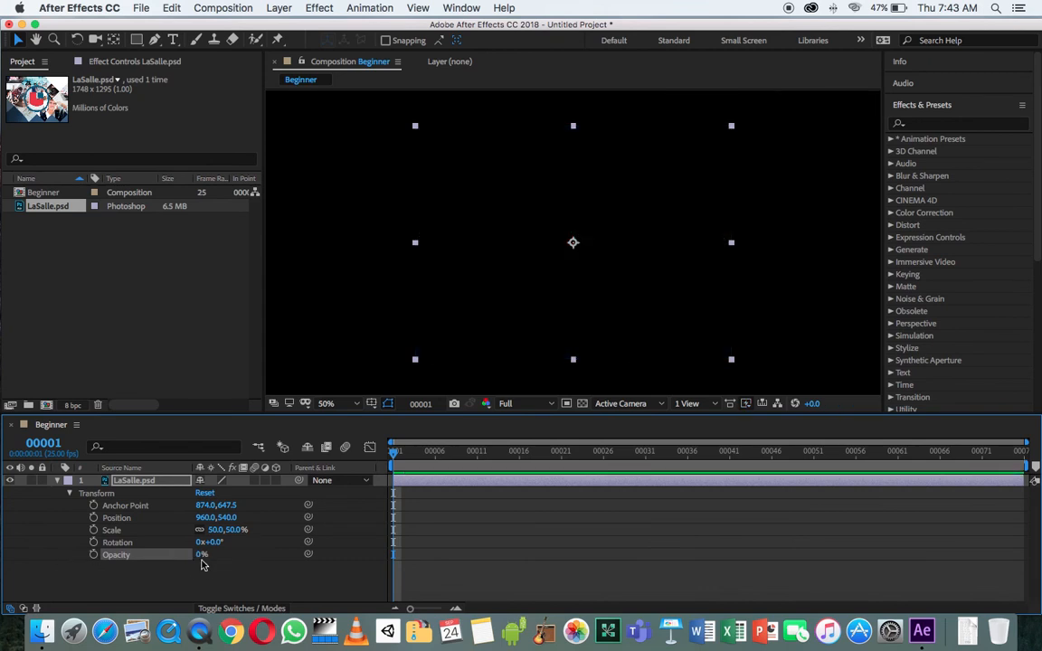
left_click_drag(201, 554, 483, 554)
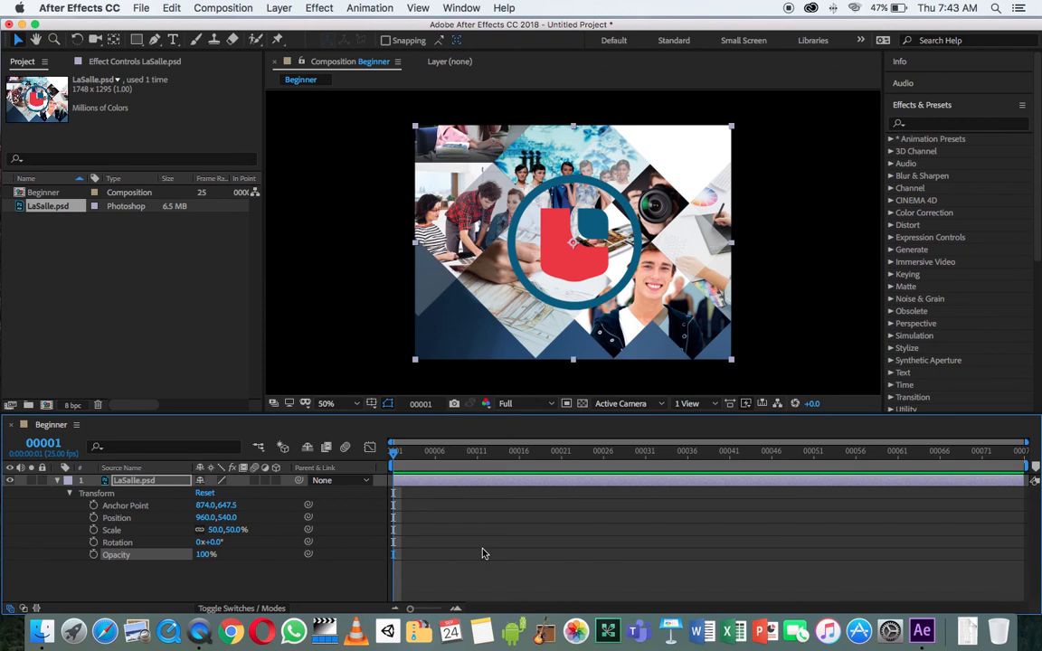
Return the time indicator to frame 1 and enable keyframing for Position, Scale, Rotation and Opacity on the LaSalle.psd layer
left_click(103, 506)
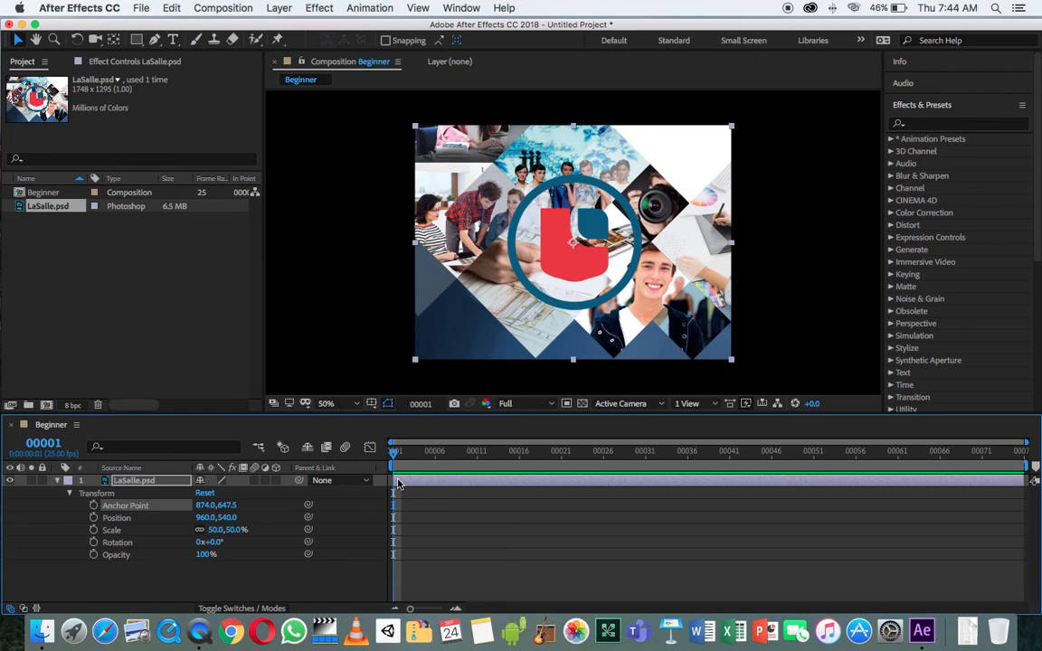
left_click(494, 452)
left_click_drag(474, 456, 288, 417)
left_click(114, 519)
left_click(93, 517)
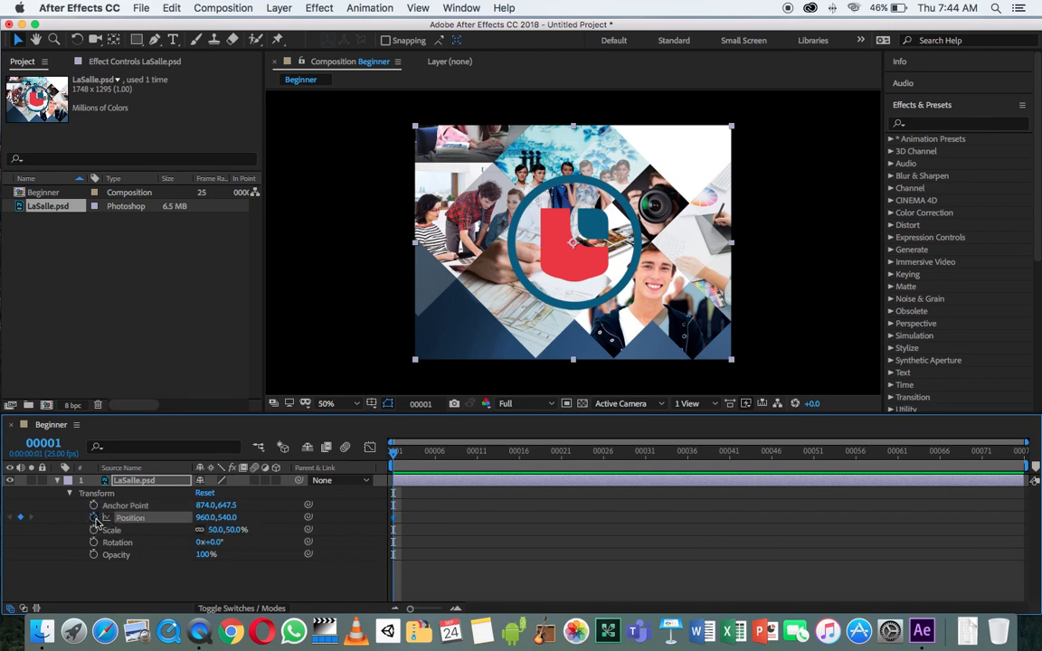
left_click(93, 530)
left_click(94, 542)
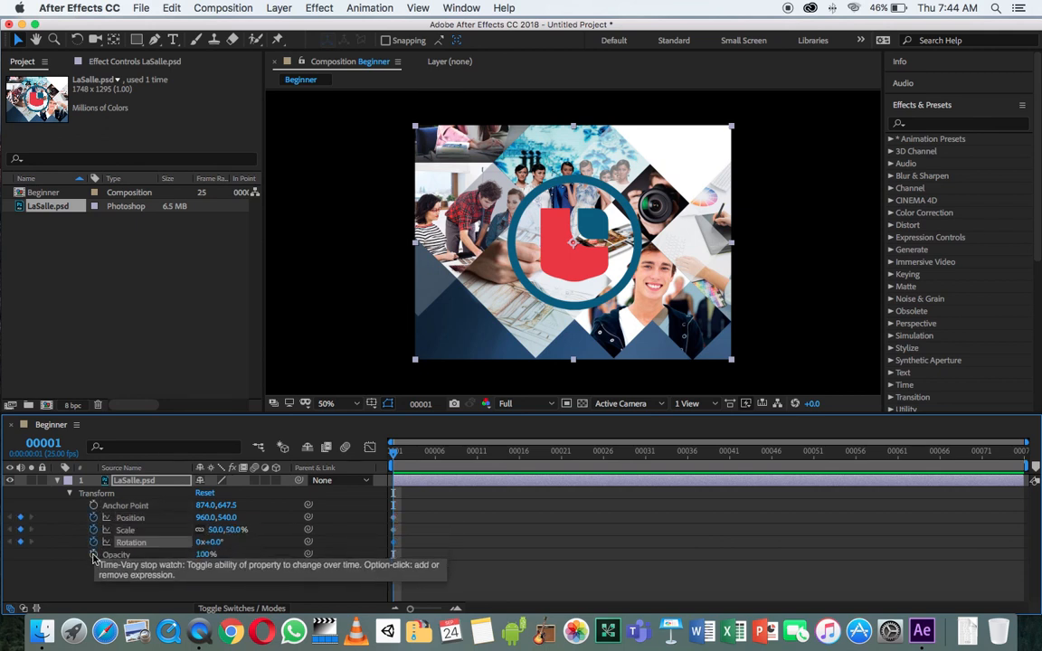
left_click(93, 556)
Move the time indicator to frame 75, deselect the layer, and return to the first frame
mouse_move(395, 451)
left_mouse_down()
mouse_move(734, 488)
mouse_move(1016, 452)
left_mouse_up()
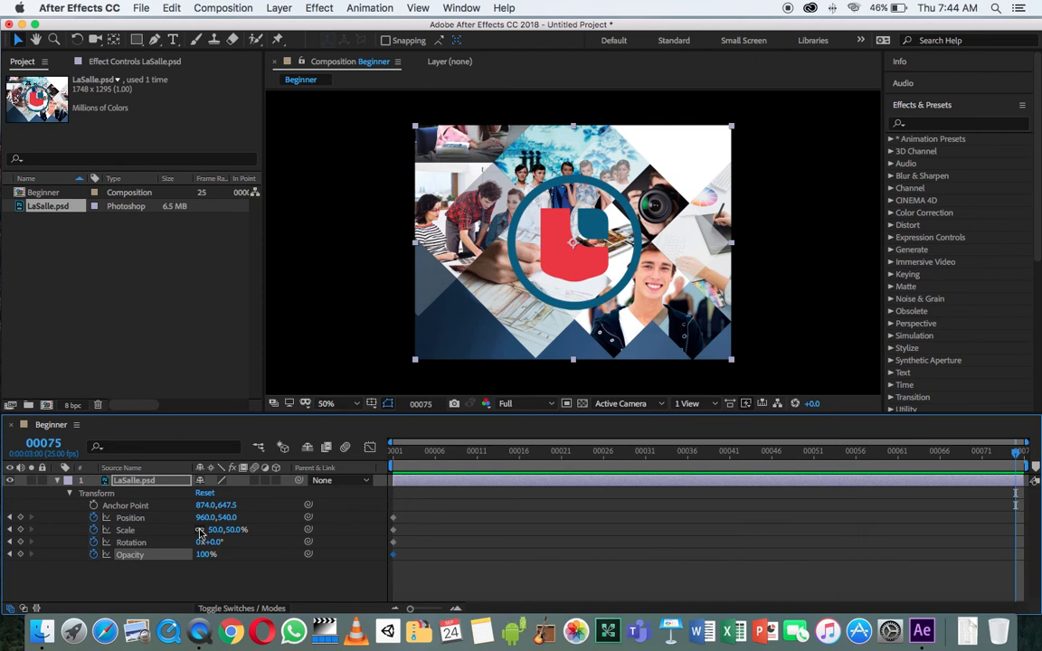
left_click(144, 585)
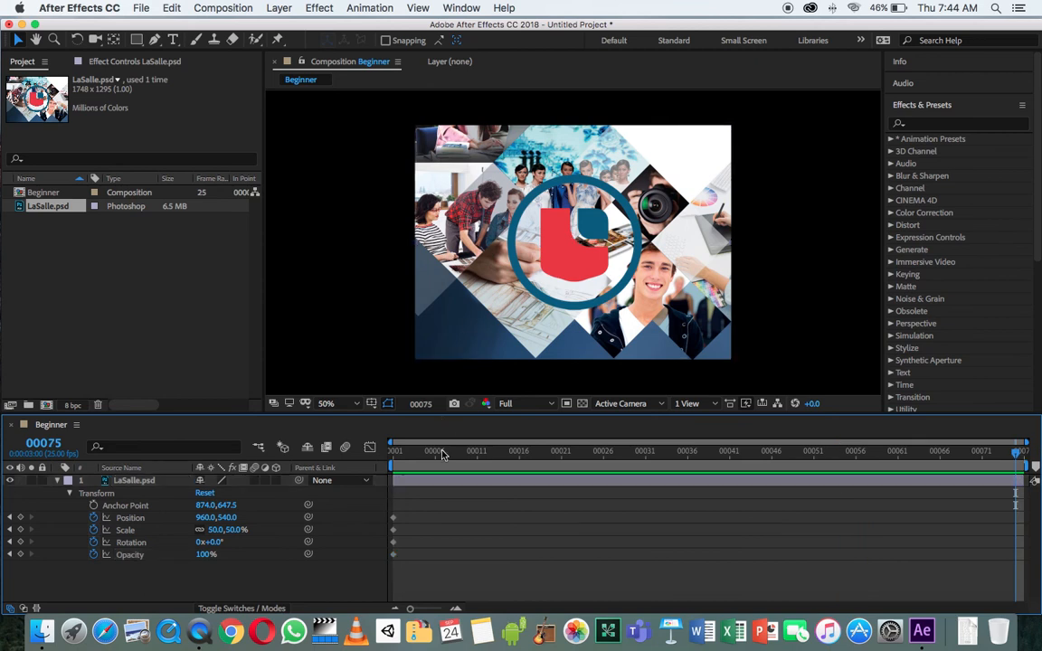
key("Home")
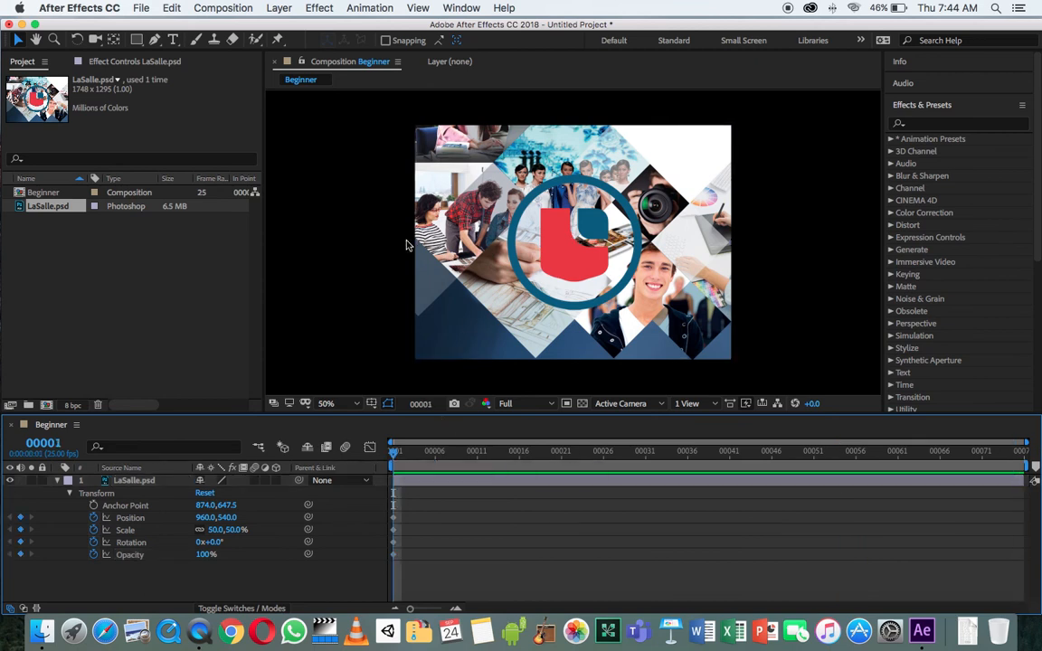
Switch the composition view's magnification to 100% and to Fit, and resize the Composition, Timeline and Project panels
left_click(352, 406)
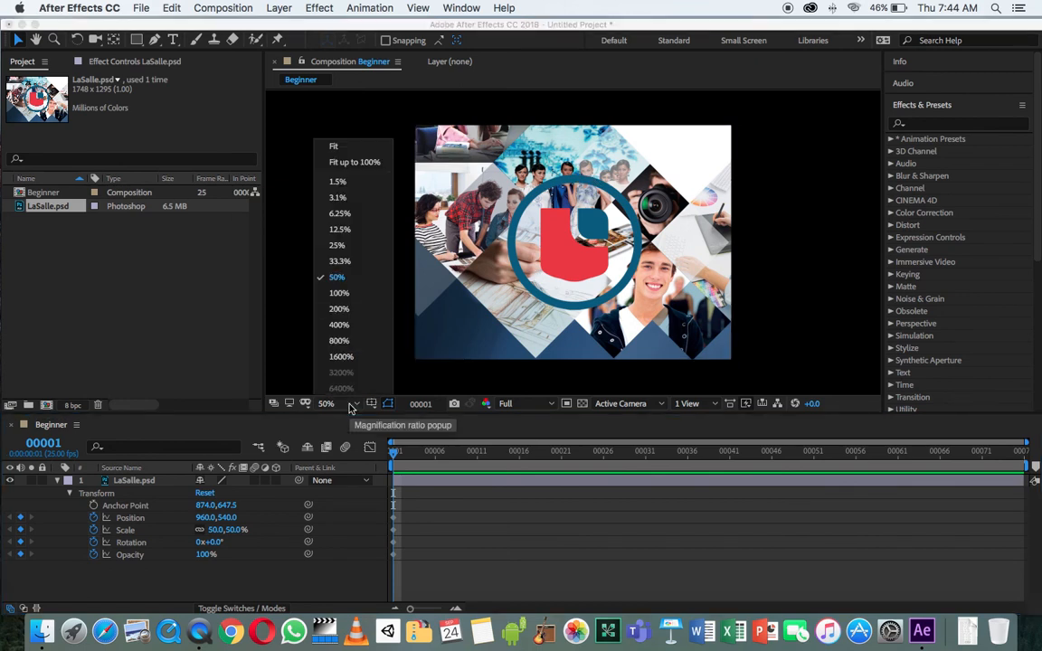
left_click(352, 295)
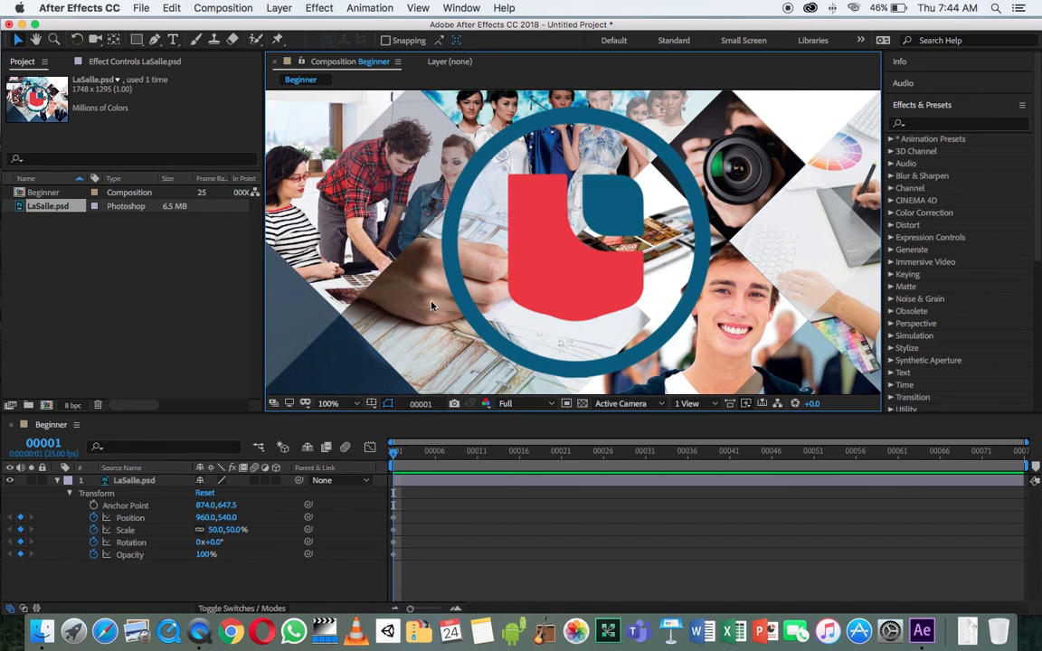
left_click(355, 406)
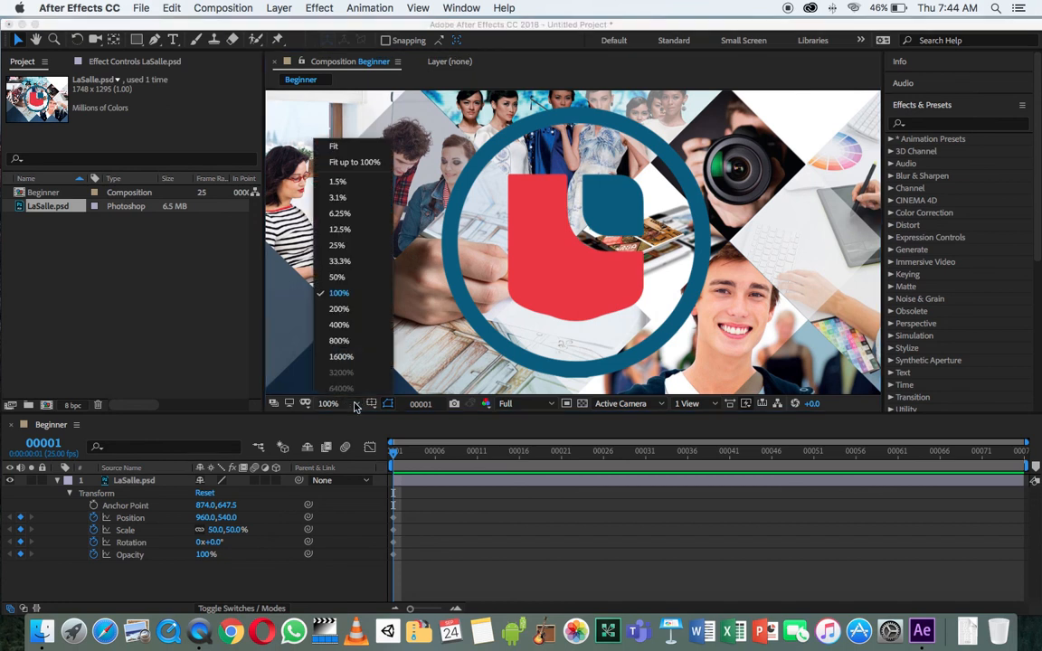
left_click(358, 150)
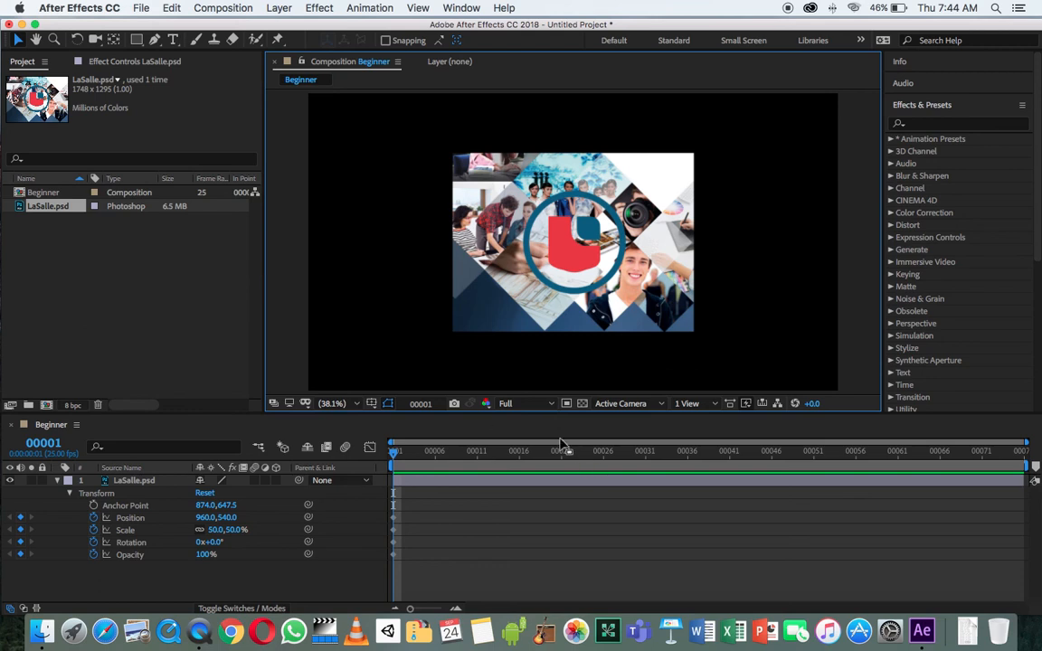
left_click_drag(548, 414, 550, 437)
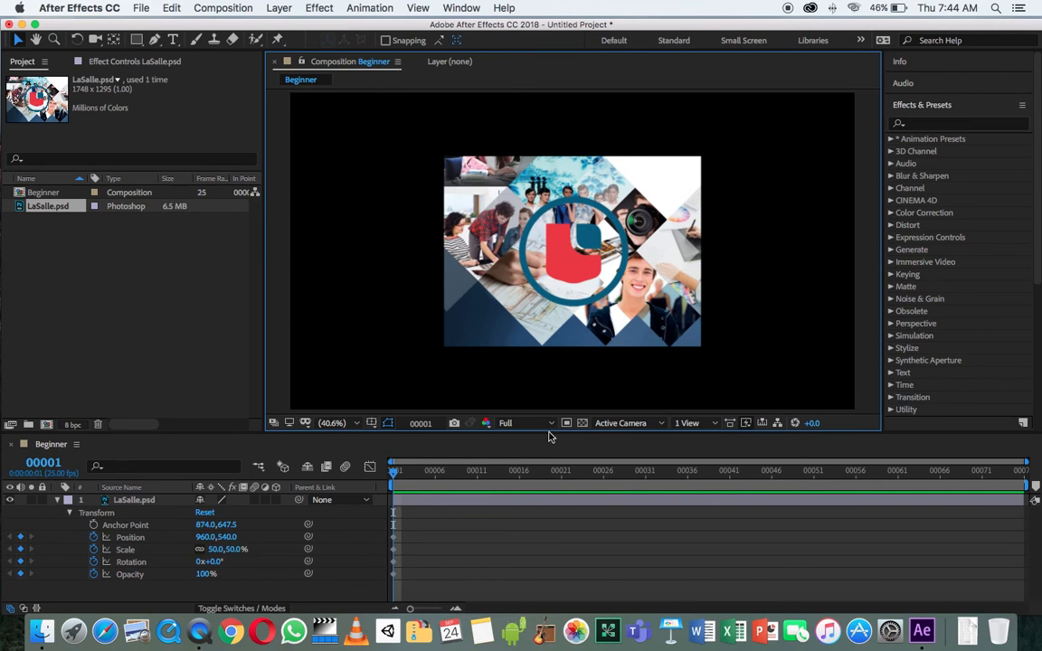
left_click_drag(265, 253, 279, 272)
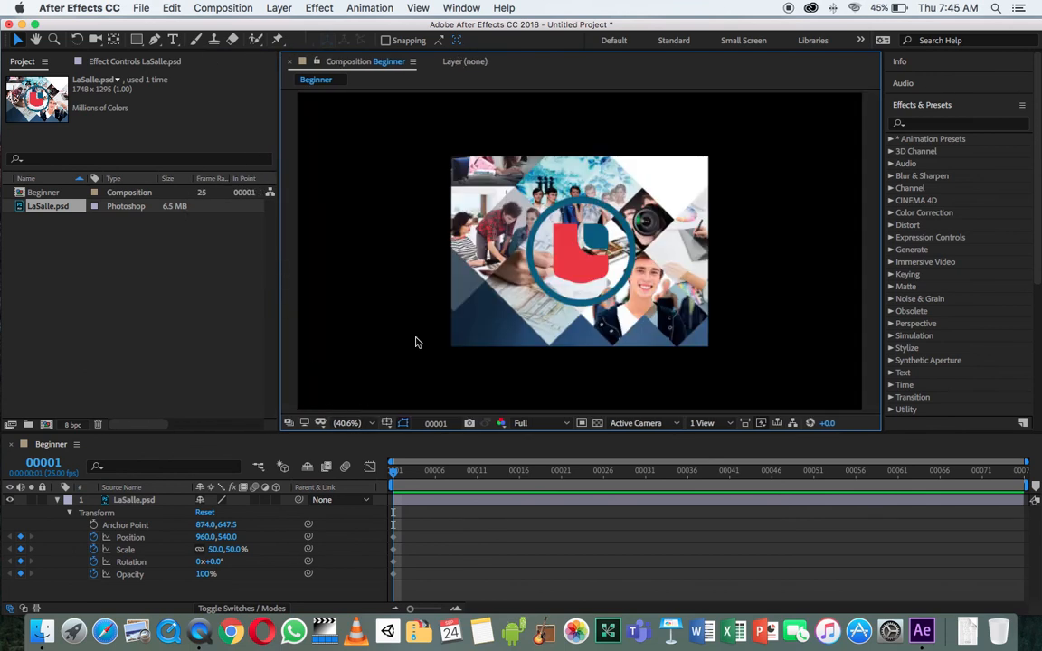
Zoom the composition view in and back out, down to 6.25% magnification
key("period")
key("comma")
key("comma")
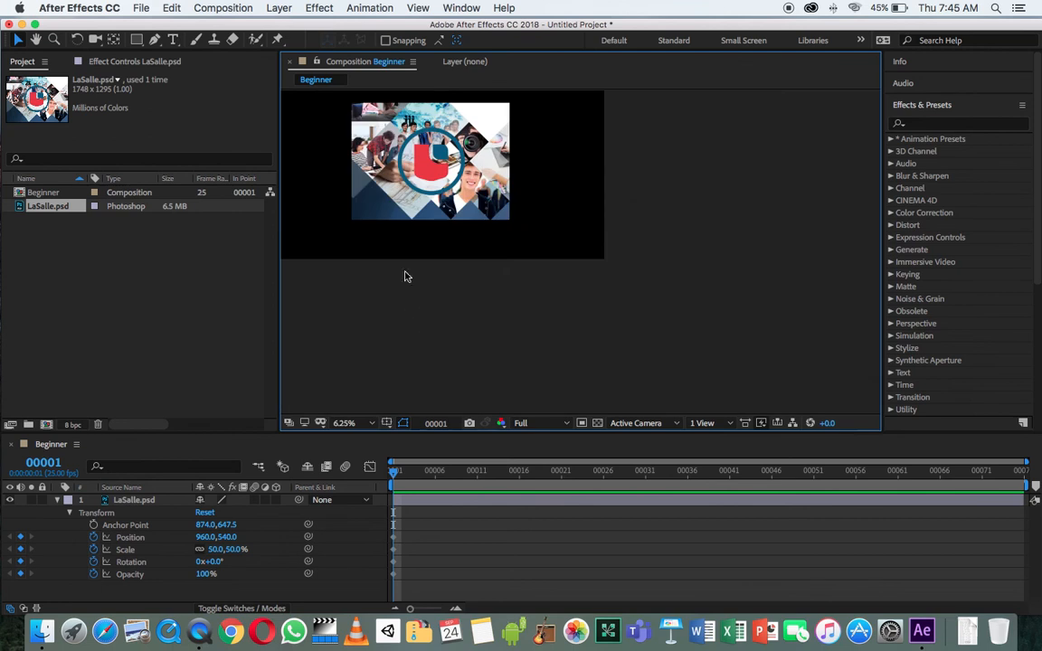
Fit the composition view to its panel and toggle keyframing off and on for Position, Scale, Rotation and Opacity at frame 1
left_click(377, 429)
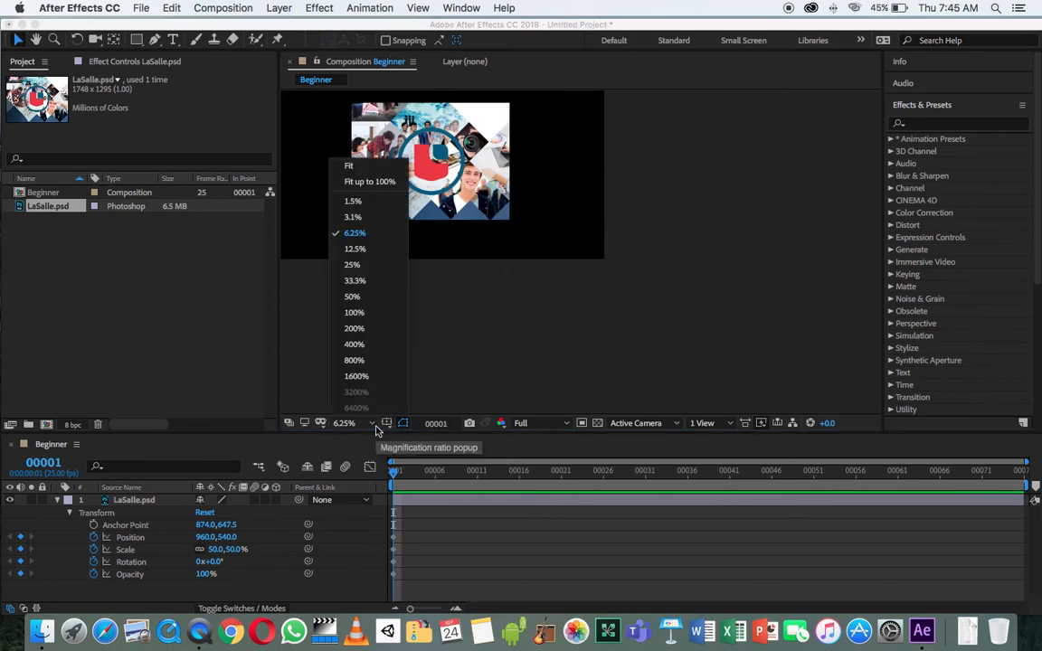
left_click(370, 175)
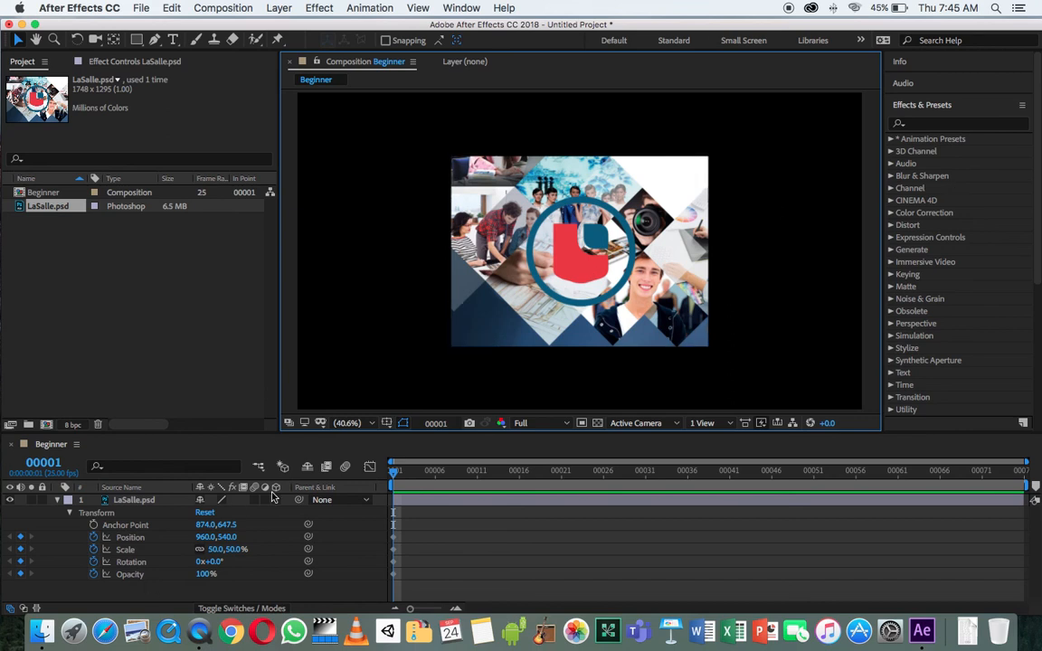
left_click_drag(456, 482, 372, 480)
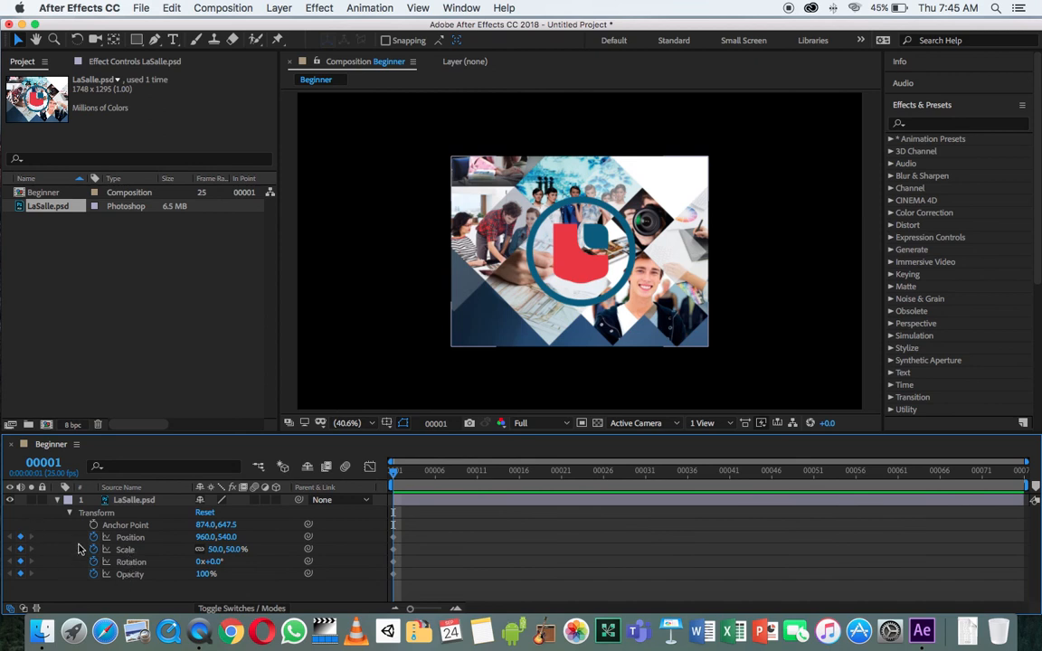
left_click_drag(93, 538, 93, 581)
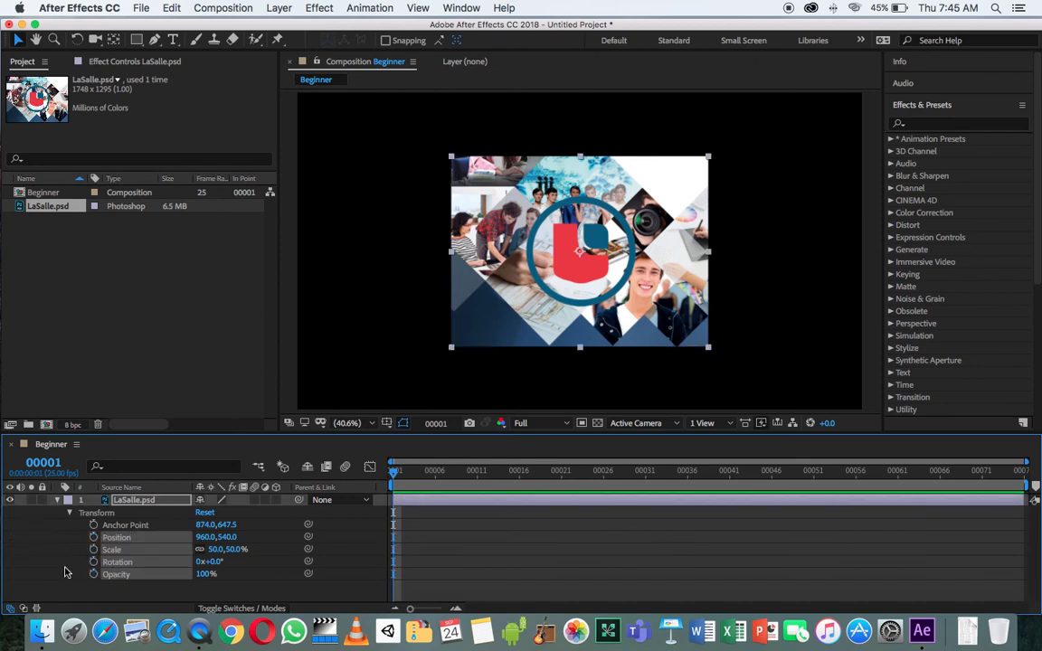
left_click_drag(93, 538, 94, 579)
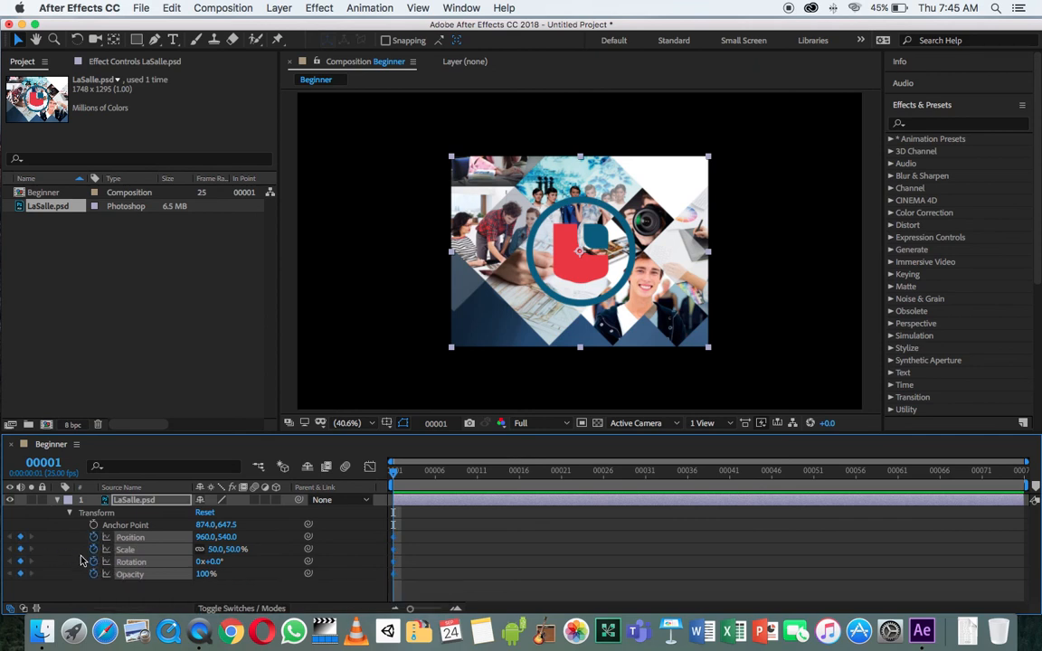
Zoom in on the timeline to inspect the first frame's keyframes, return to frame 1 and restore the full time range
left_click_drag(399, 476, 435, 481)
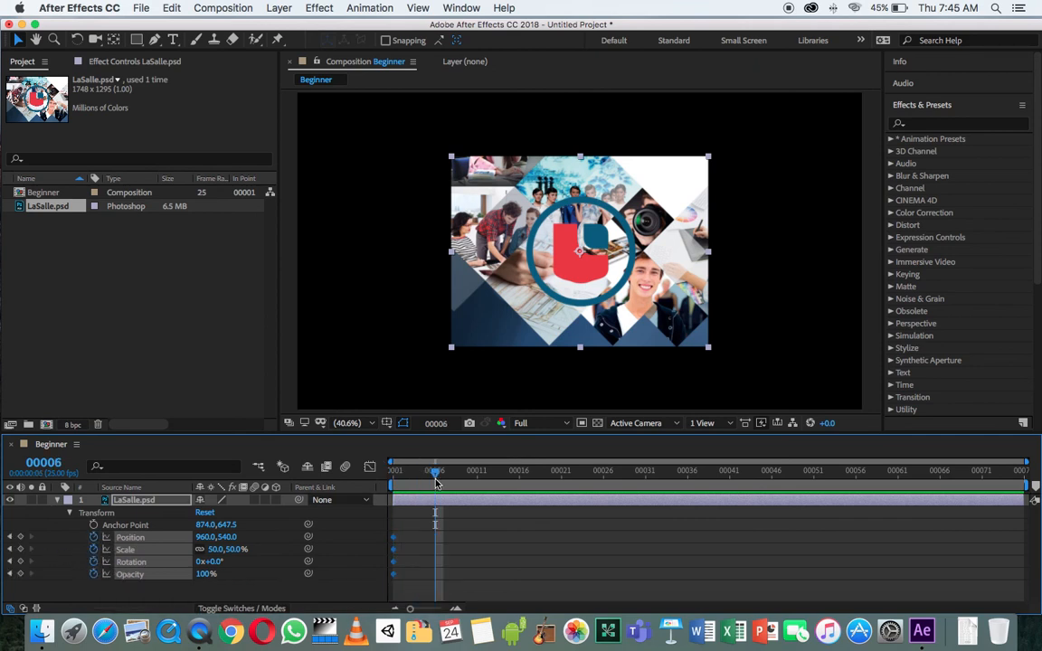
key("equal")
key("equal")
scroll(423, 561, "left", 4)
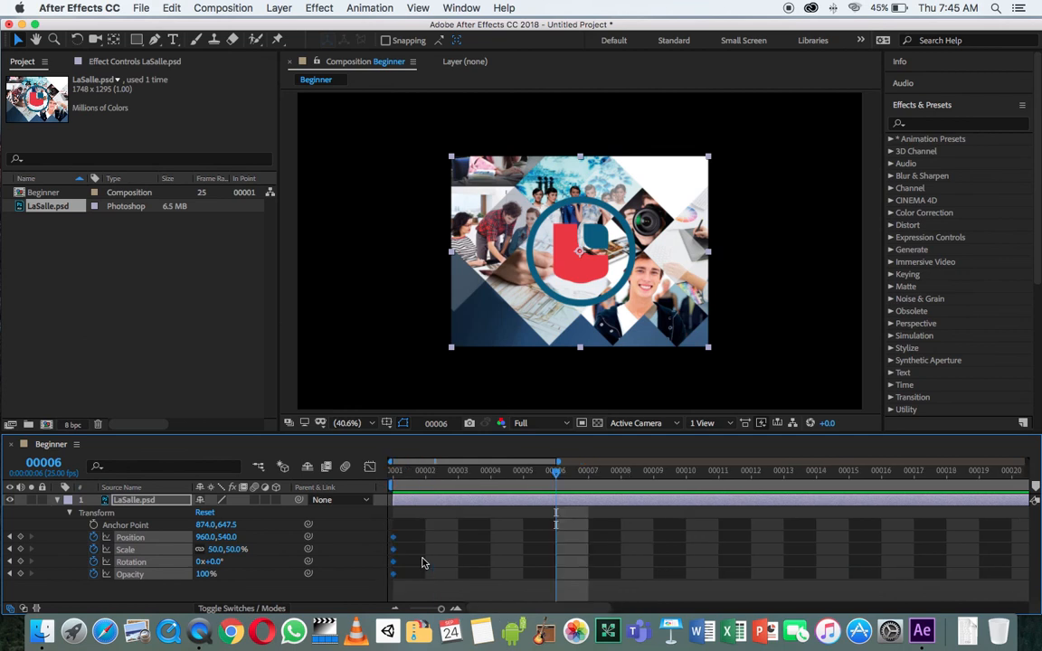
key("Home")
left_click_drag(410, 489, 392, 473)
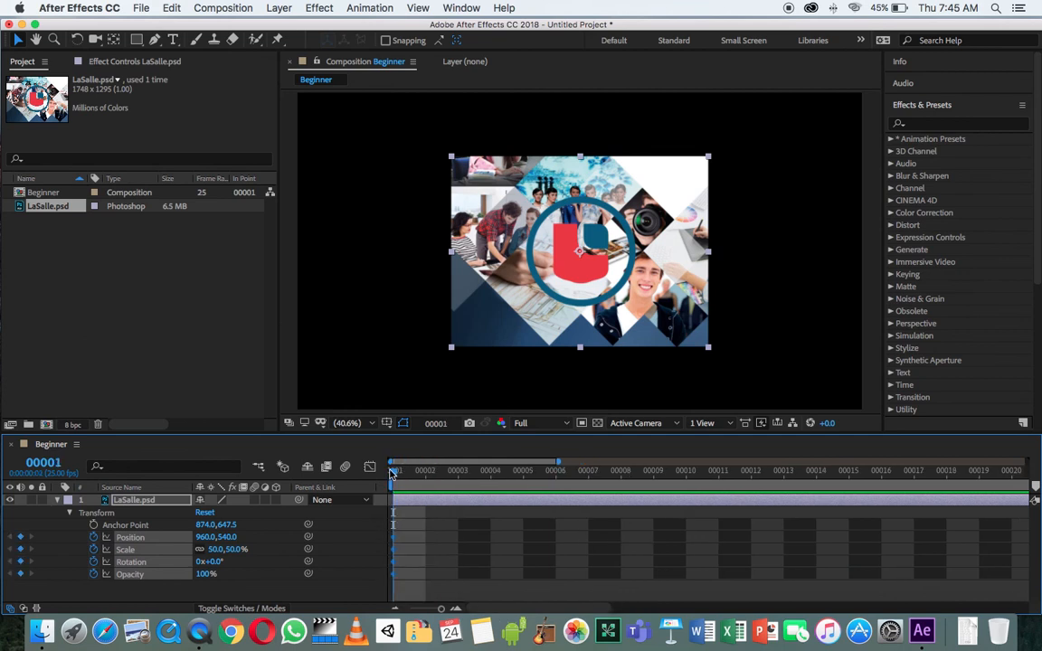
double_click(558, 463)
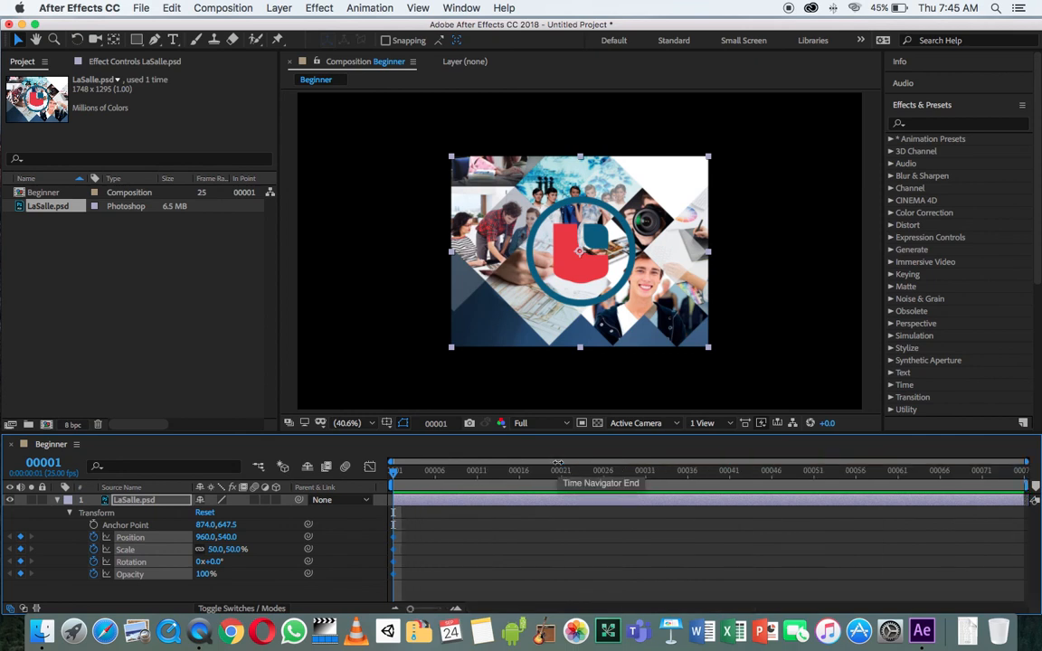
Move the LaSalle.psd layer left in the composition at frame 1, to a position of about 490, 540
left_click(648, 281)
left_click_drag(648, 281, 509, 292)
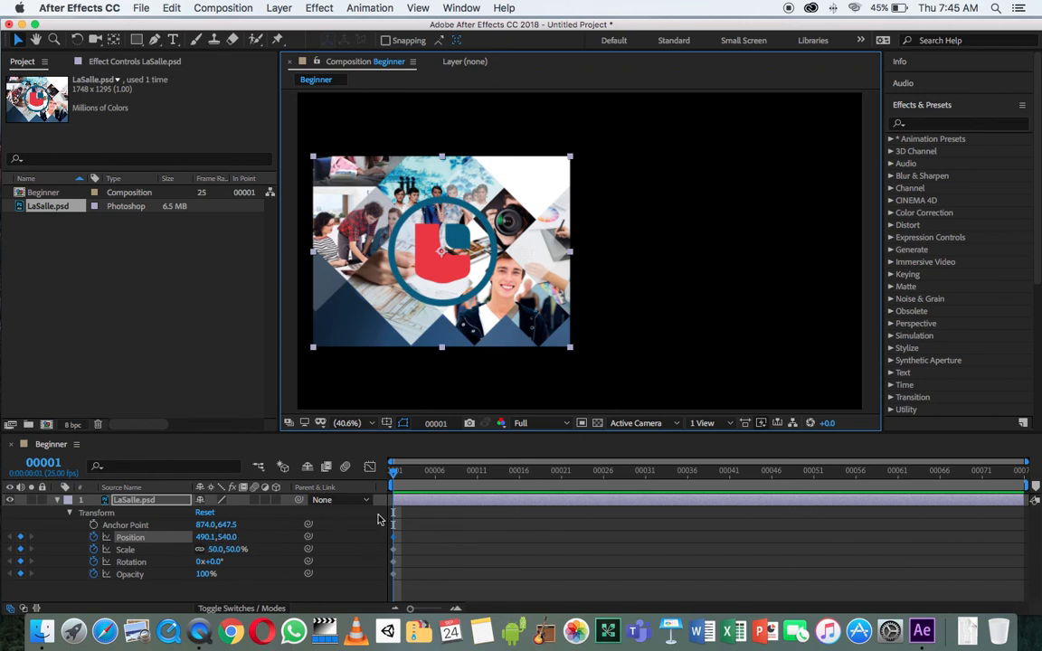
Go to frame 75 and increase the LaSalle.psd layer's horizontal Position to about 1344 to create an end keyframe
key("space")
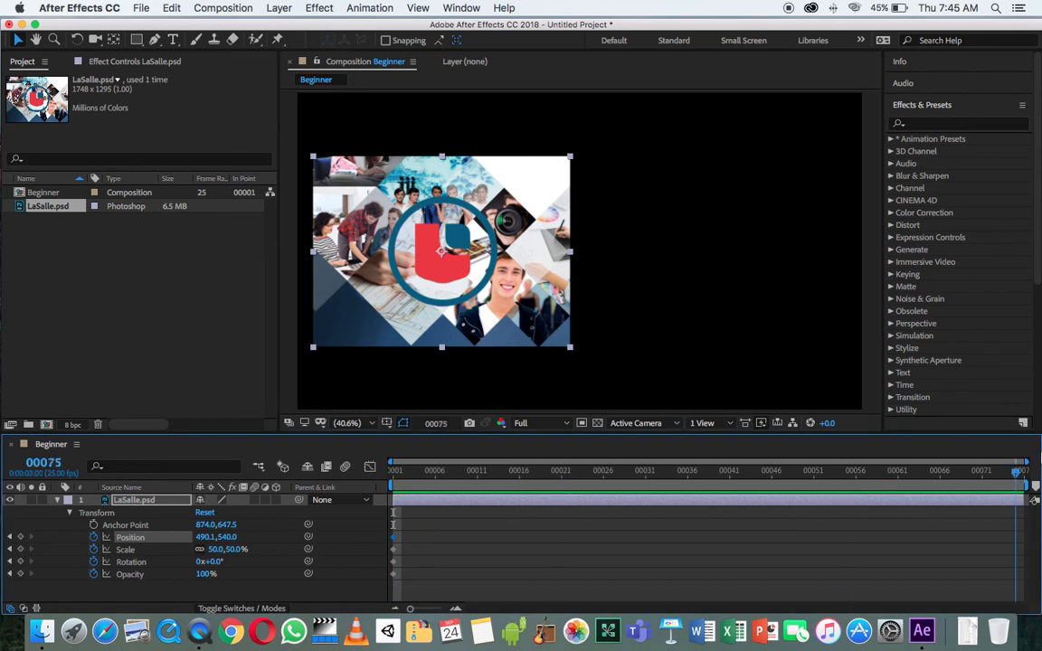
left_click(51, 532)
left_click_drag(204, 538, 832, 553)
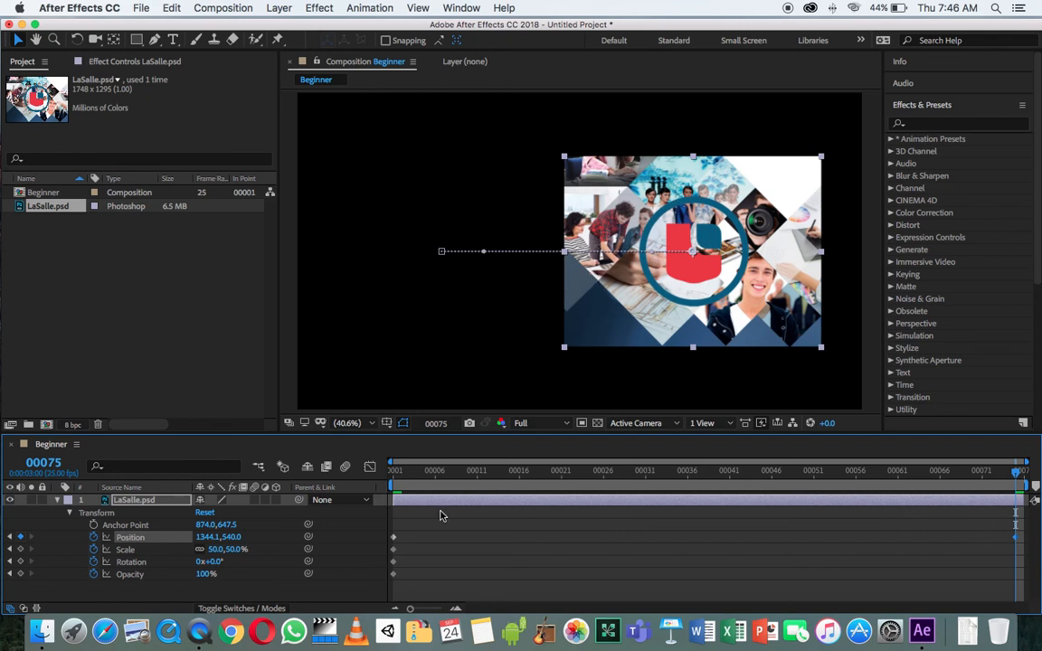
Compare the layer at frames 1 and 75, and preview the Position animation from the first frame
left_click(394, 486)
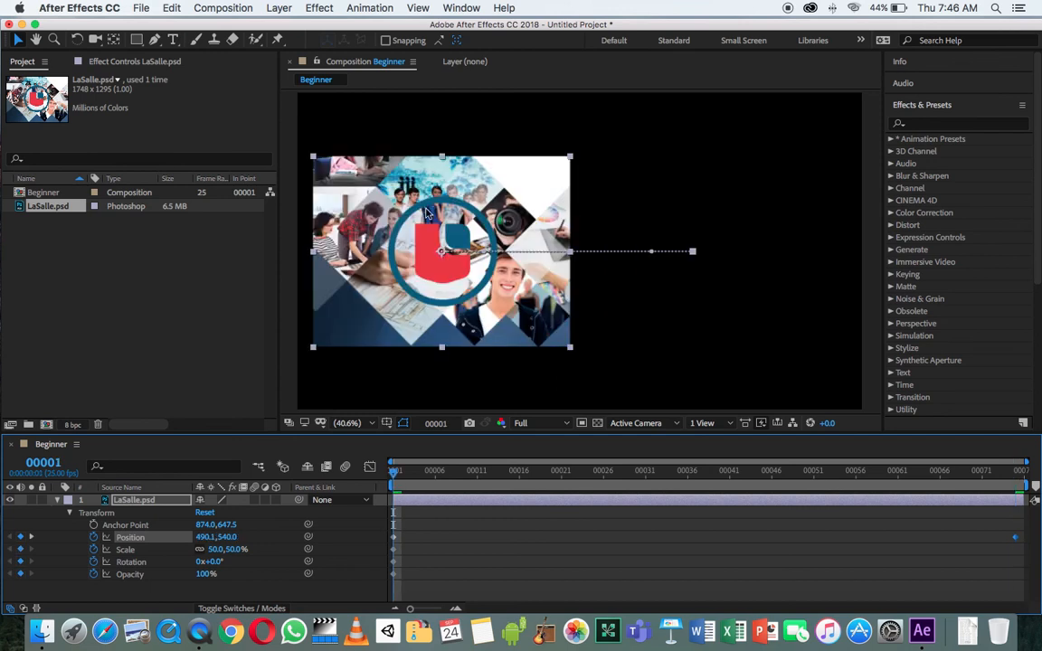
left_click(1019, 473)
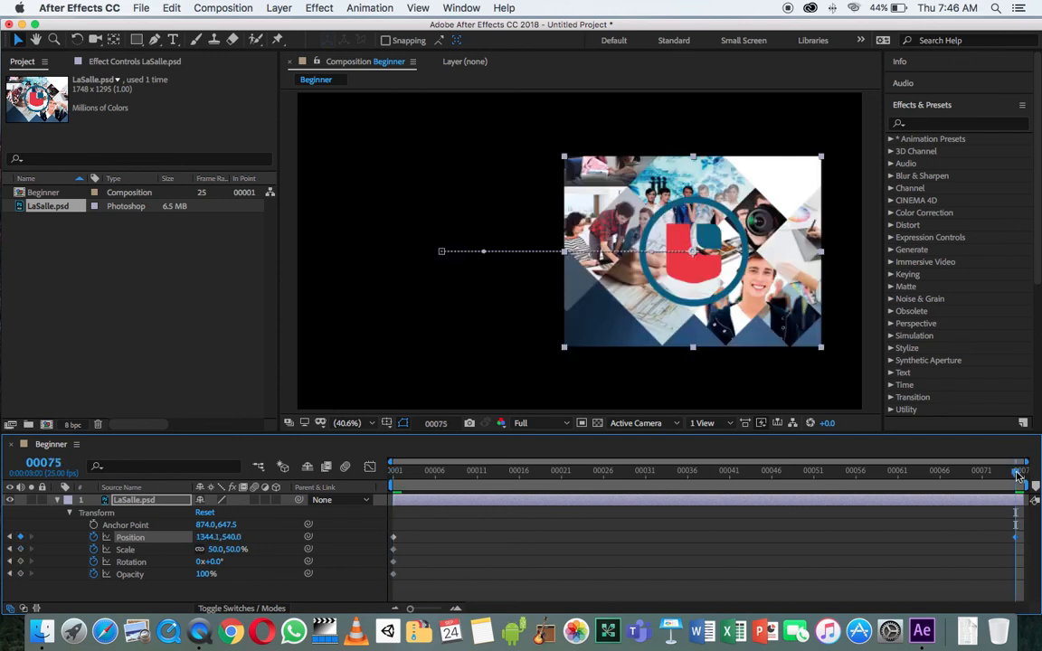
key("Home")
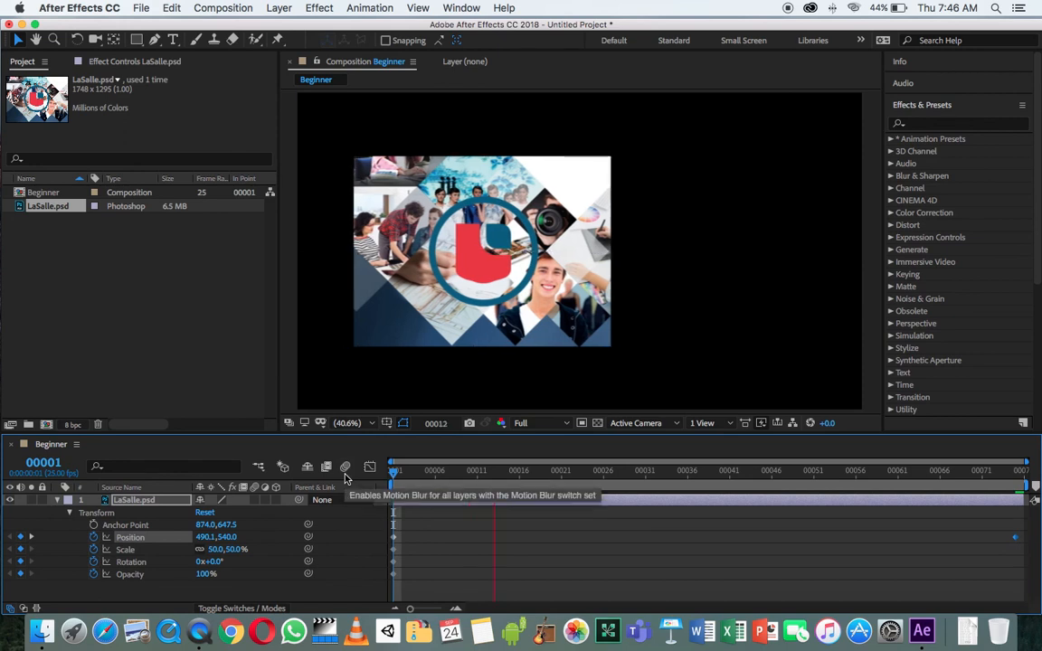
key("space")
left_click_drag(455, 481, 259, 496)
key("space")
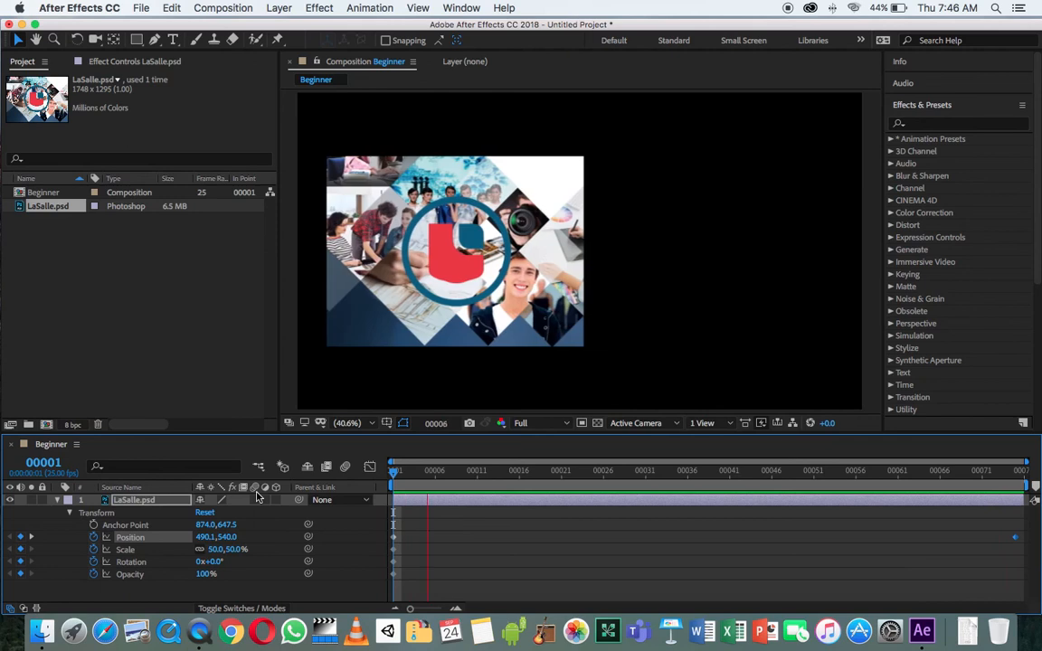
key("space")
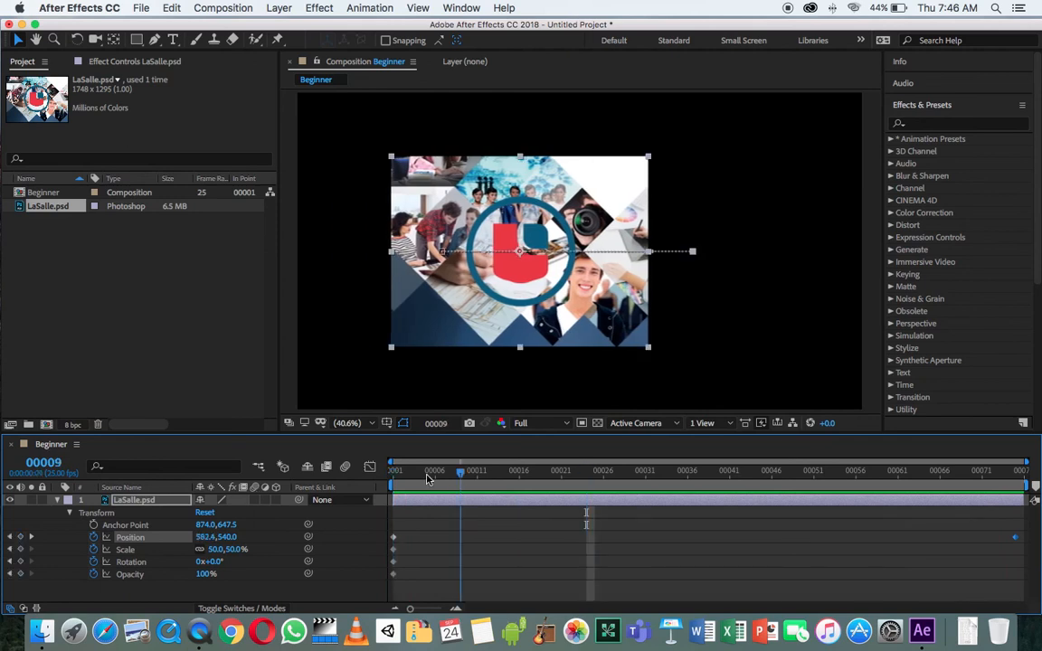
left_click_drag(451, 474, 361, 477)
Delete the LaSalle.psd layer's Position keyframe at frame 75
left_click_drag(403, 527, 389, 541)
left_click_drag(550, 479, 1017, 476)
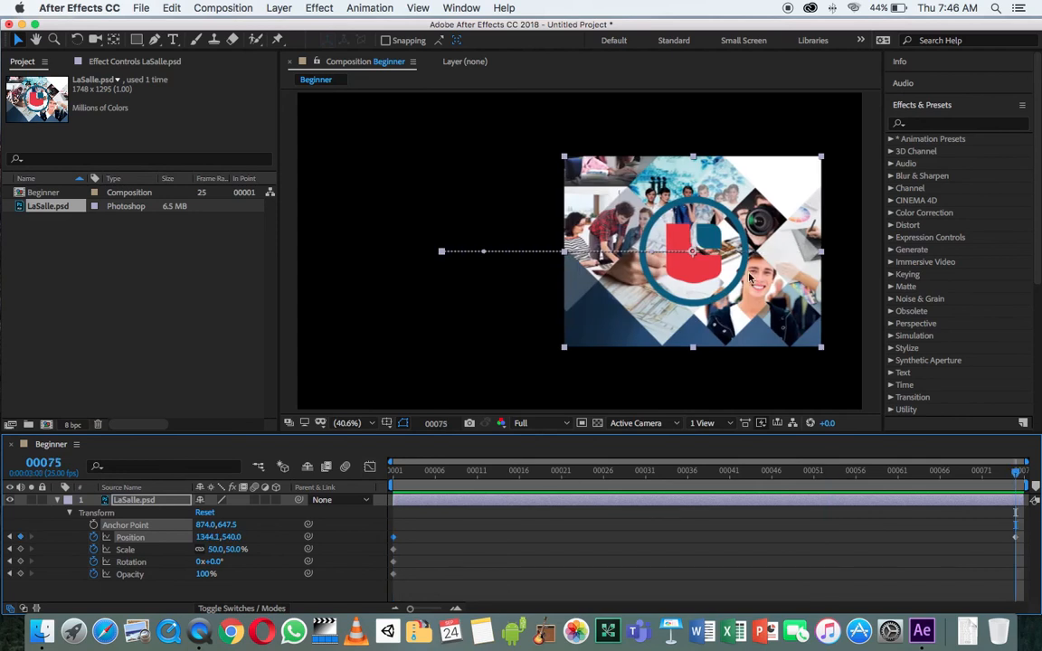
left_click_drag(1000, 531, 1027, 557)
key("Delete")
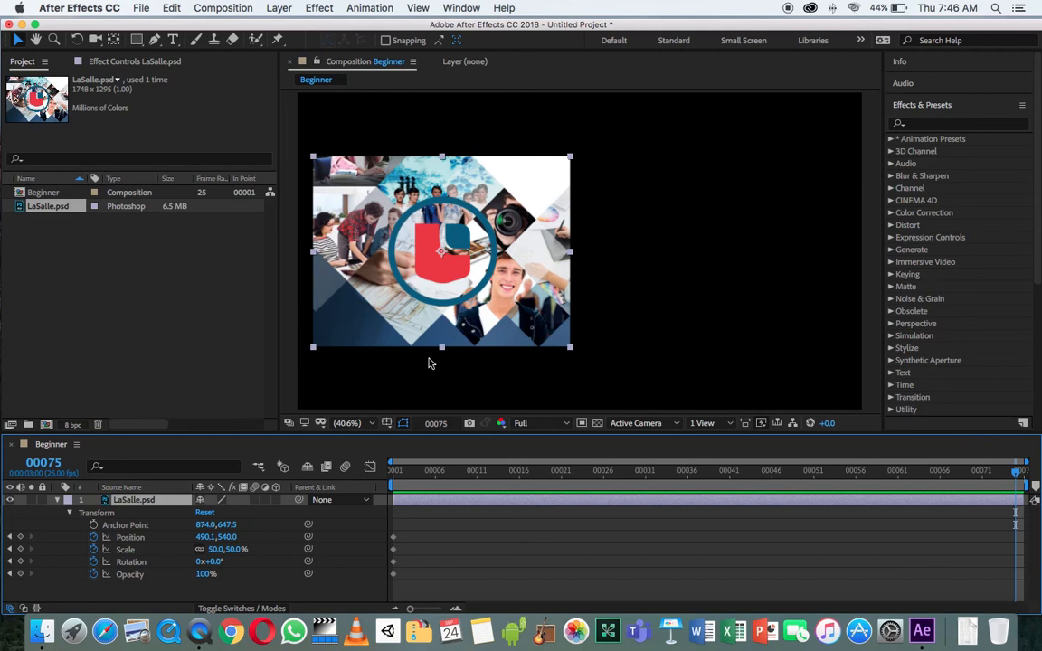
Move the layer right in the composition at frame 75, to about 1341, 540, and review the motion from frame 1
left_click_drag(392, 328, 643, 327)
left_click_drag(619, 469, 328, 489)
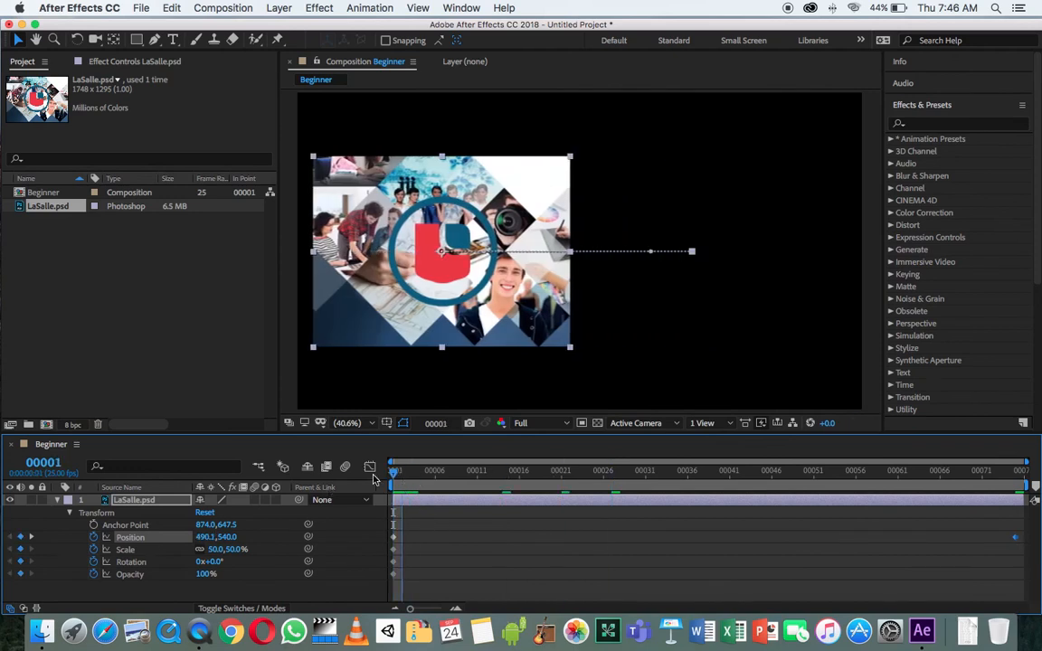
key("space")
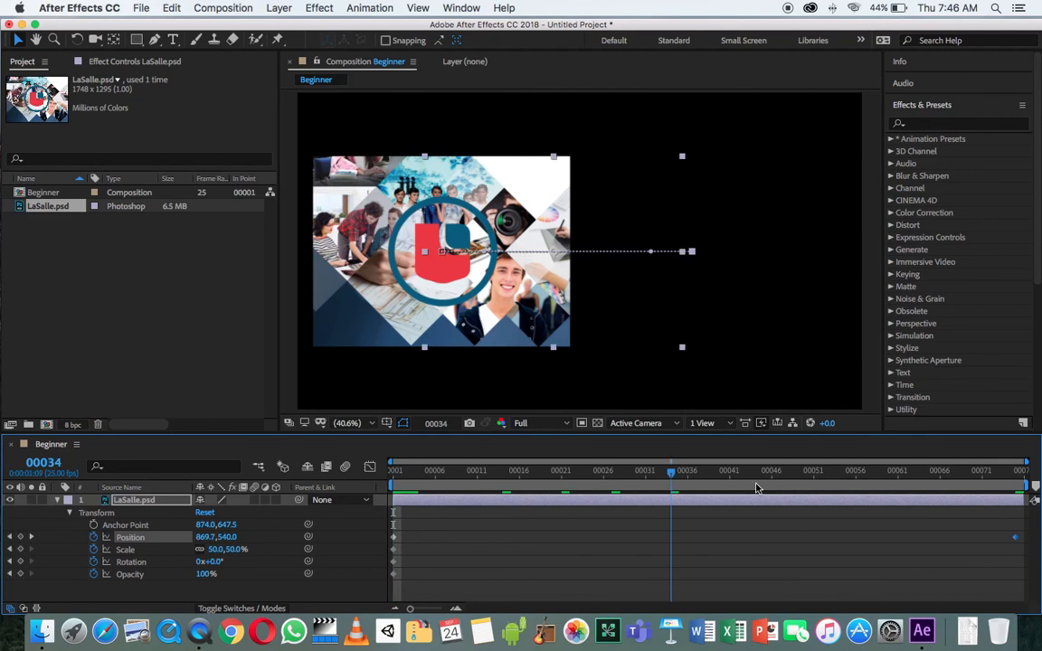
At frame 75, set the layer's Scale to 36% and move it right to a position of about 1462, 540
left_click(236, 551)
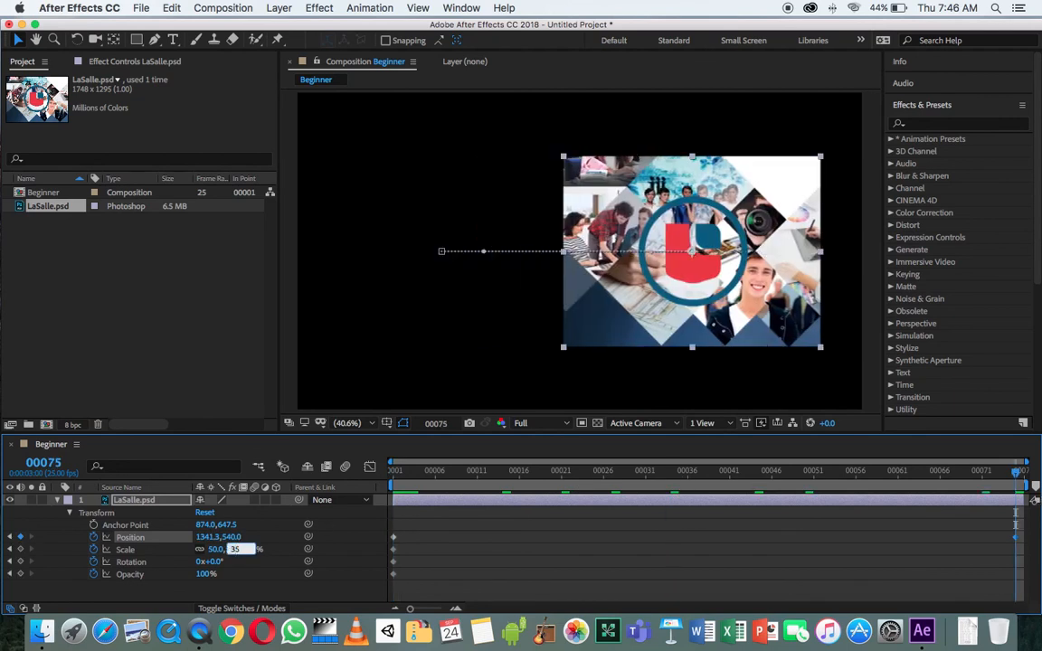
type("36.0,36.0")
key("Return")
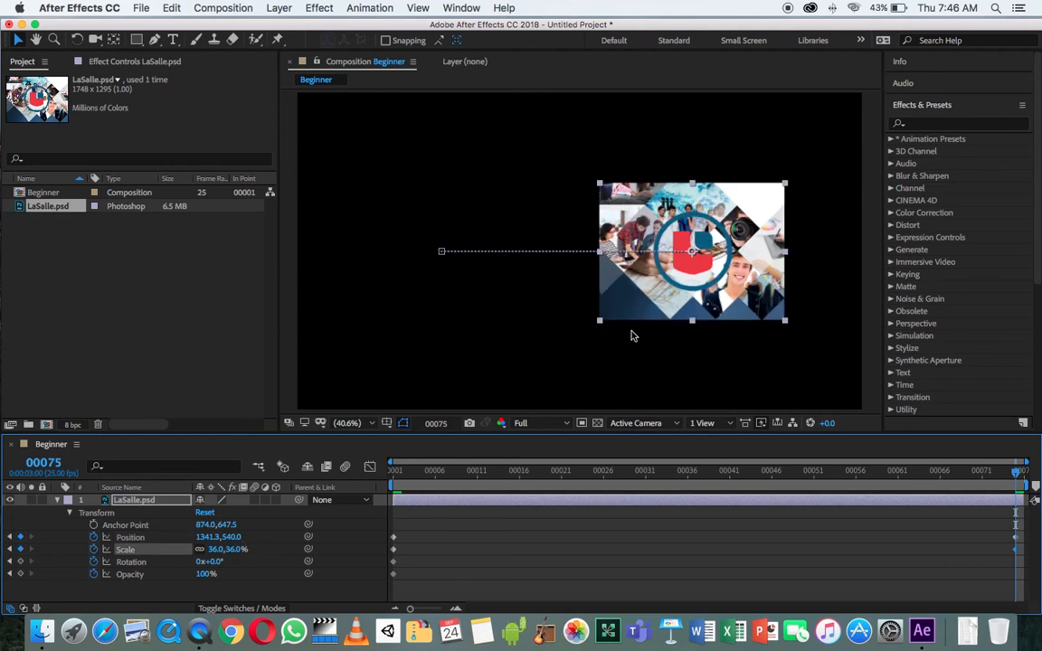
left_click_drag(677, 287, 713, 295)
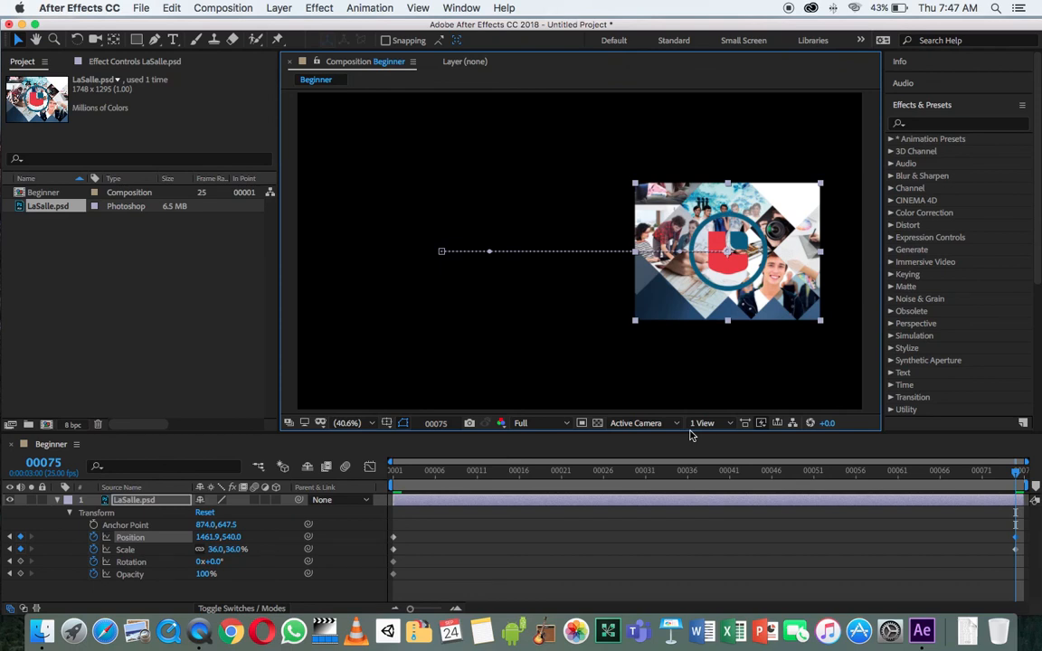
Preview the combined Position and Scale animation and return the time indicator to frame 1
key("F2")
key("space")
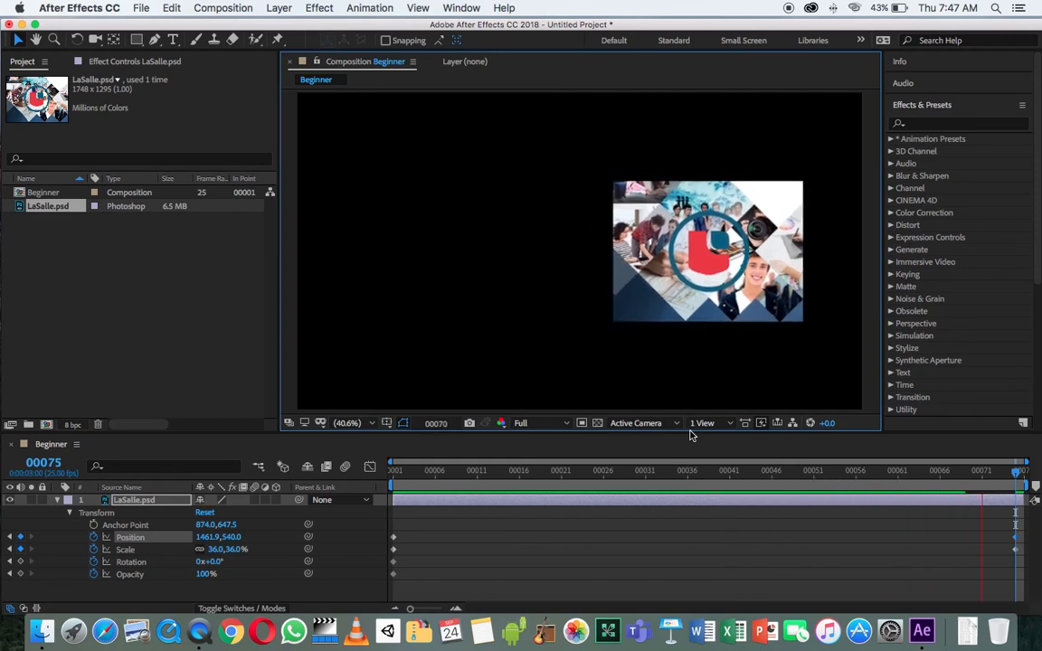
key("space")
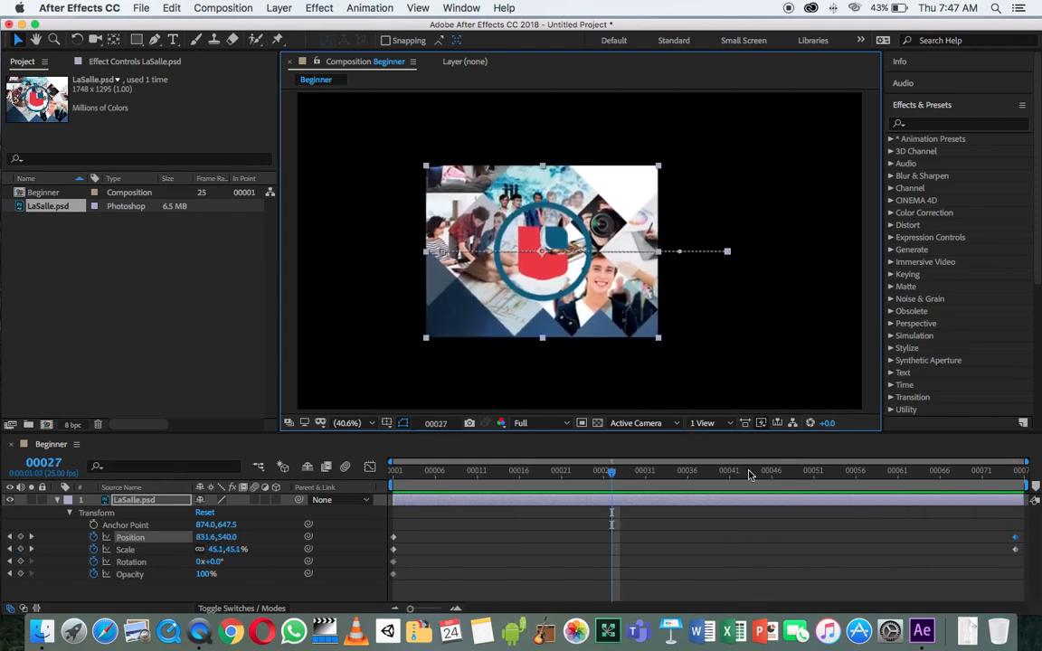
left_click_drag(561, 486, 393, 472)
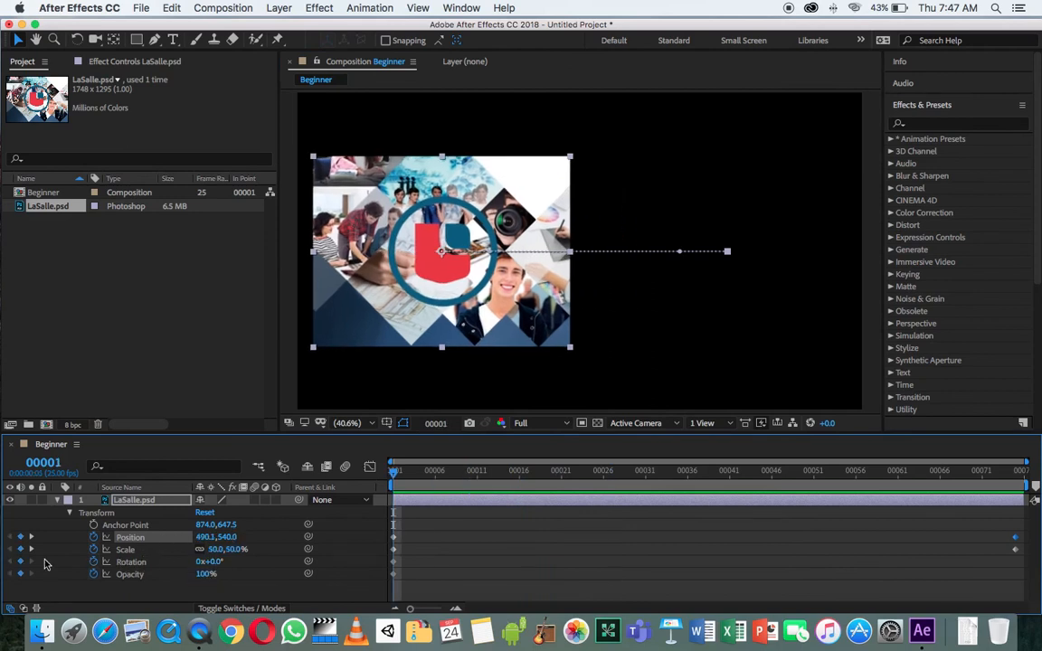
Set the LaSalle.psd layer's Rotation at frame 75 to 1 full revolution plus 180°
left_click_drag(418, 482, 1017, 477)
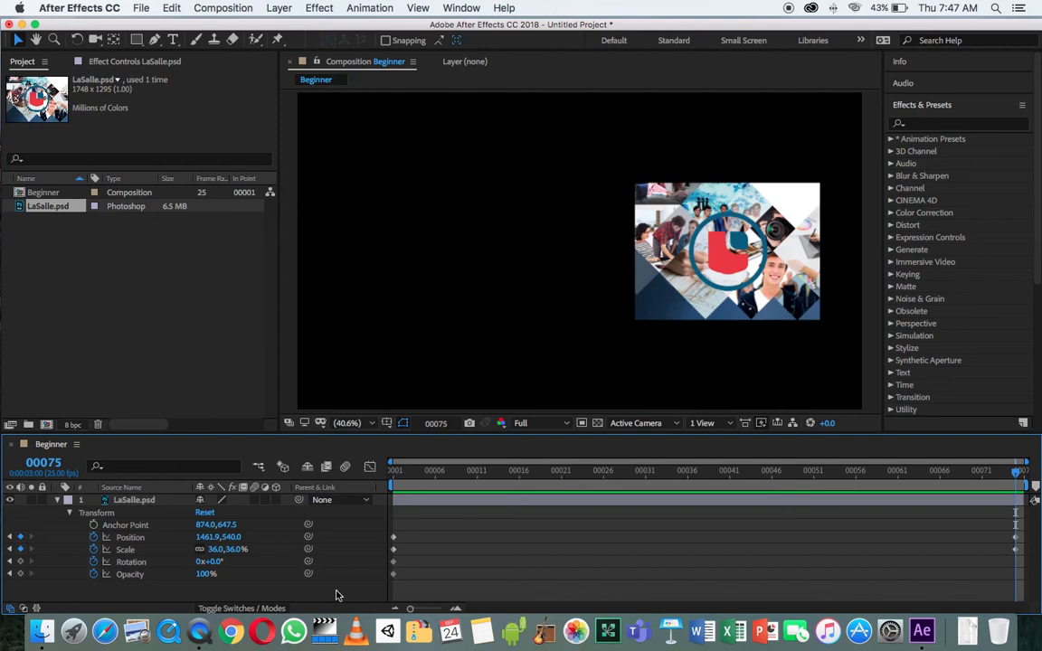
left_click(200, 563)
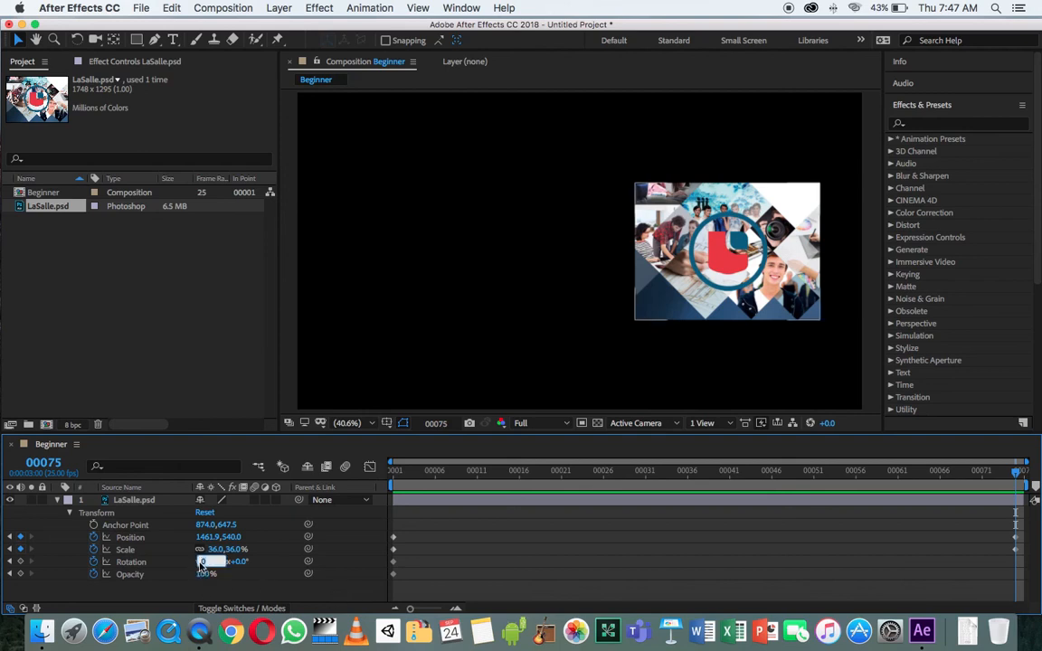
type("1")
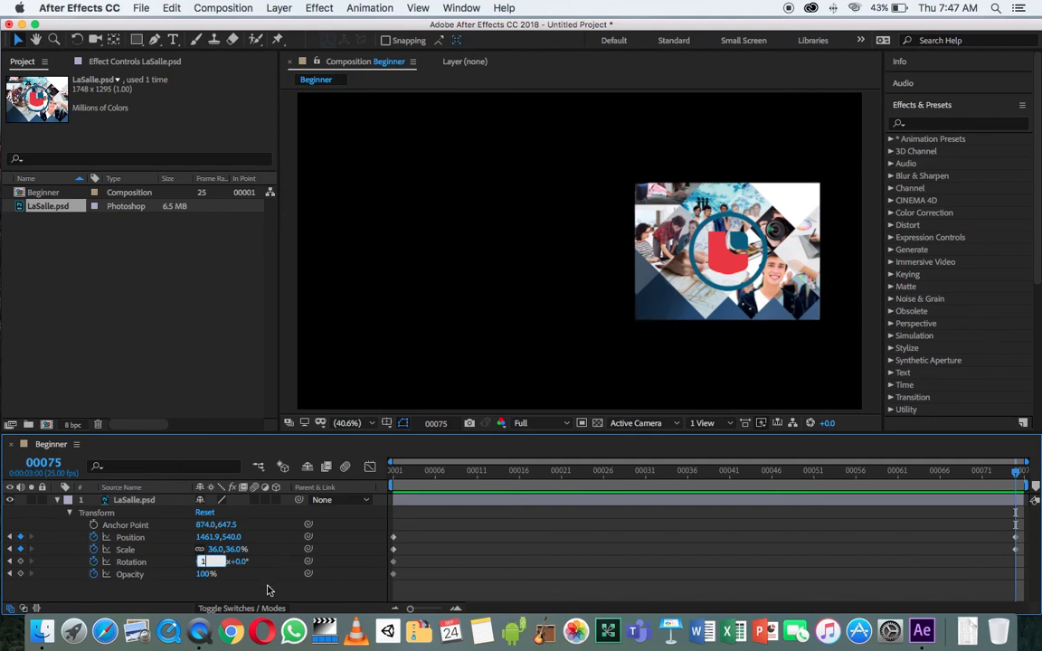
key("Return")
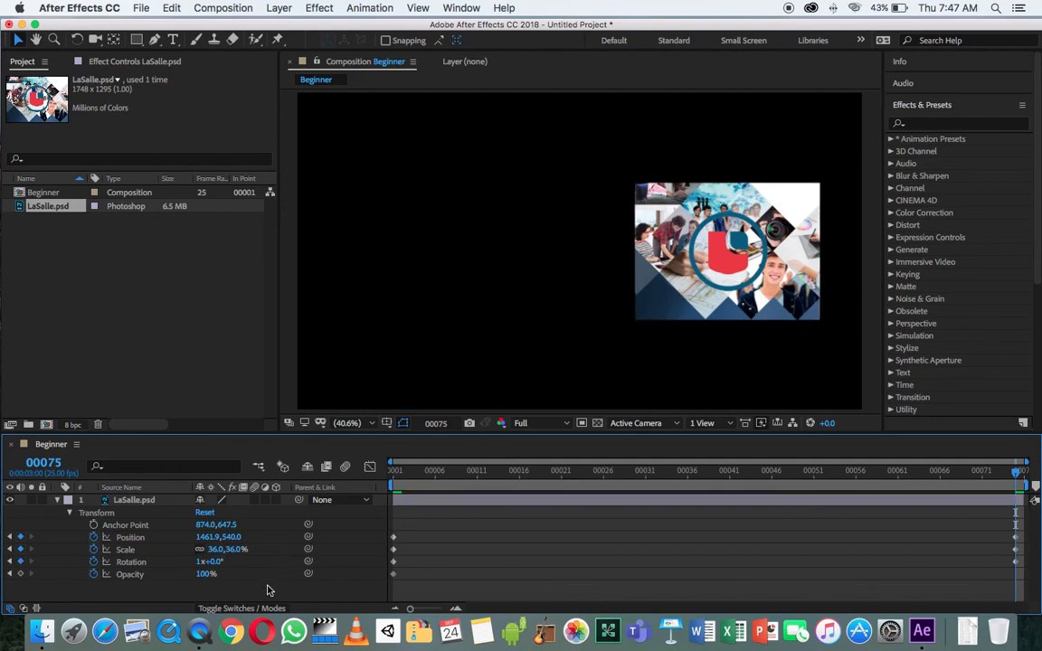
left_click(217, 563)
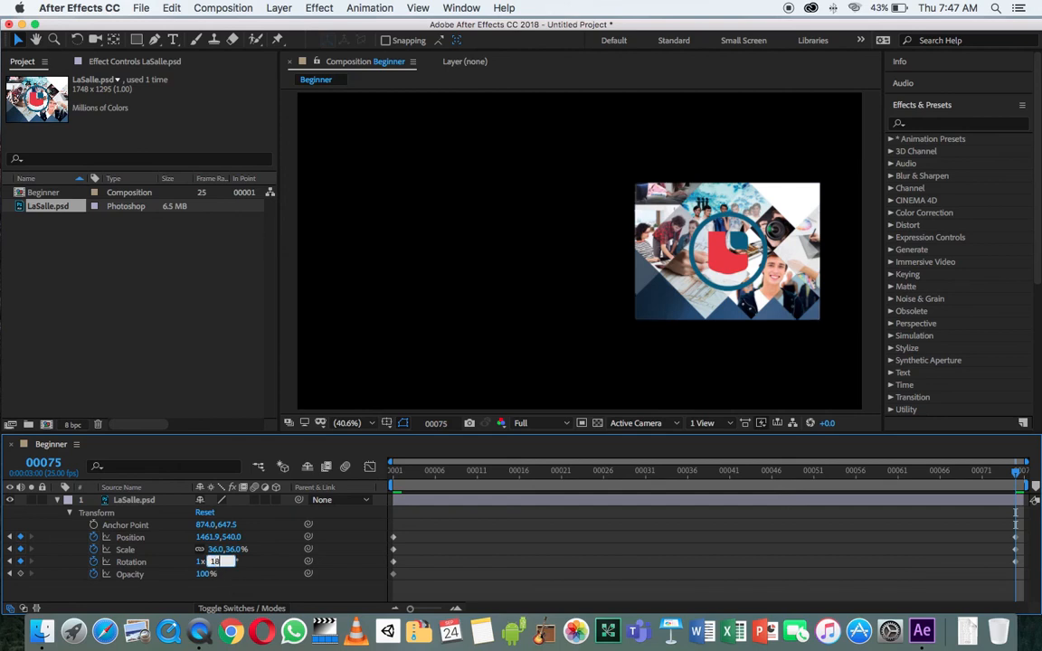
type("180")
key("Return")
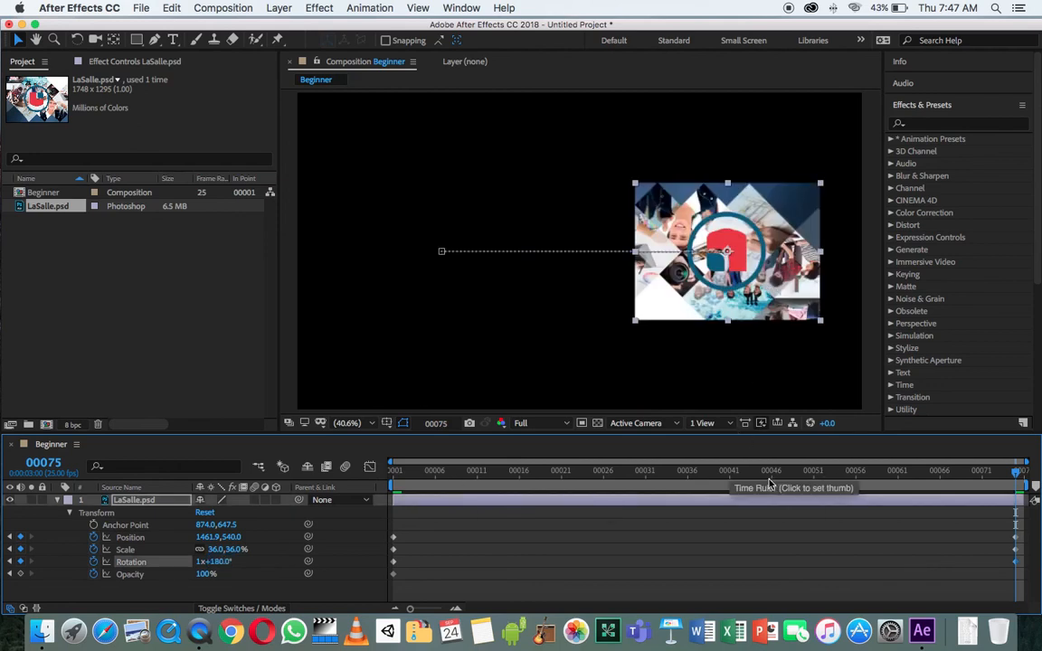
Preview the animation with the added rotation and return the time indicator to frame 1
key("space")
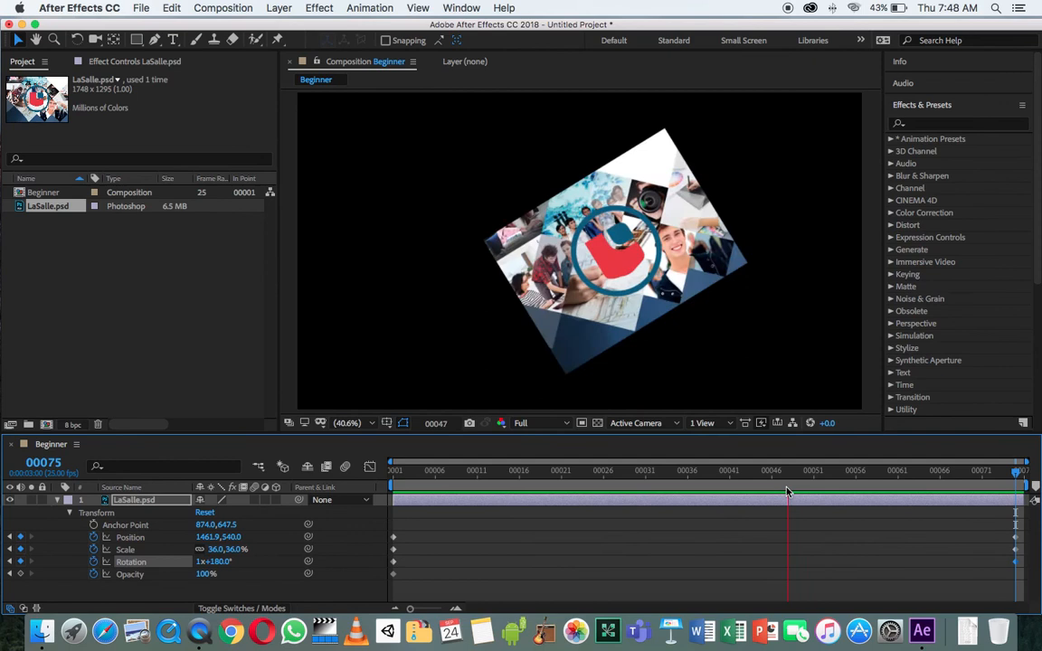
key("space")
left_click_drag(553, 478, 393, 479)
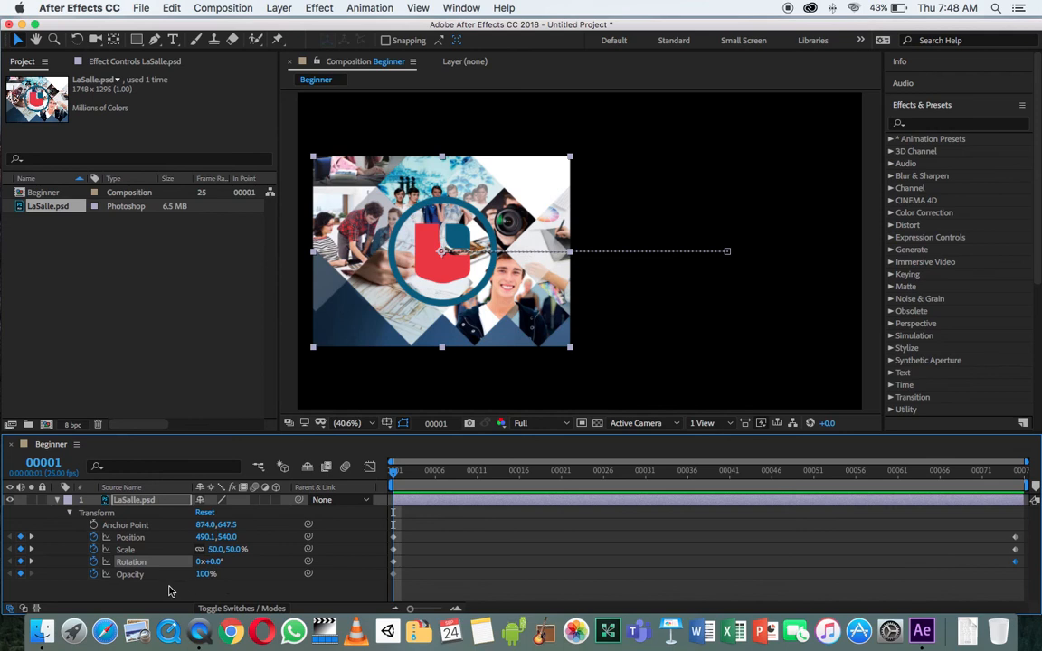
Set the LaSalle.psd layer's Opacity to 0% at frame 75
left_click_drag(480, 477, 1039, 549)
left_click(202, 576)
type("0")
key("Return")
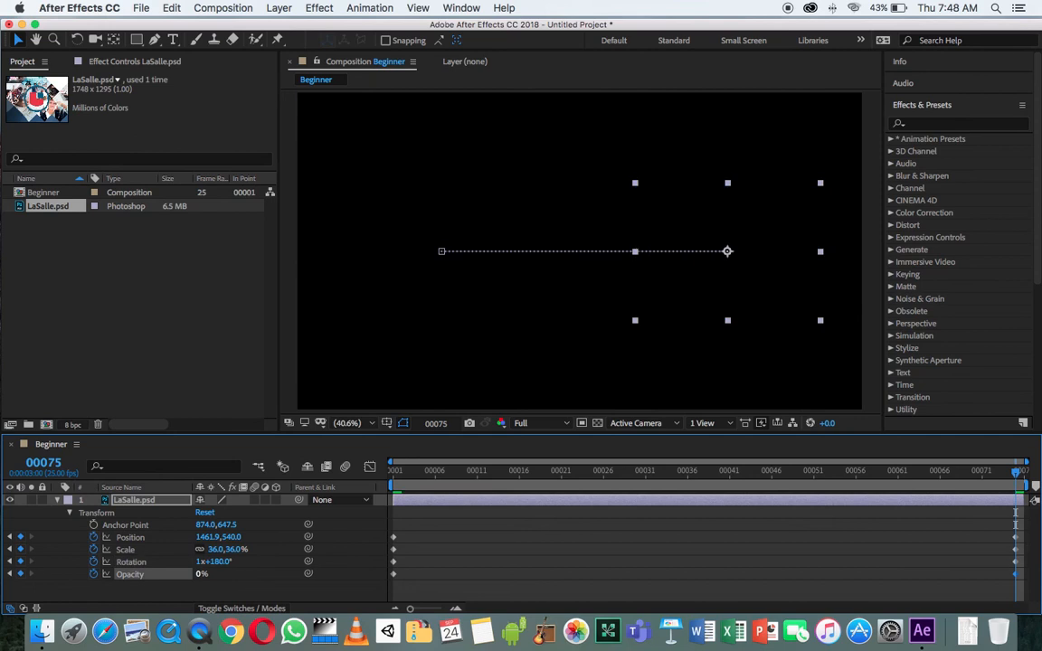
Preview the complete animation with the fade-out and move the time indicator back to frame 75
key("space")
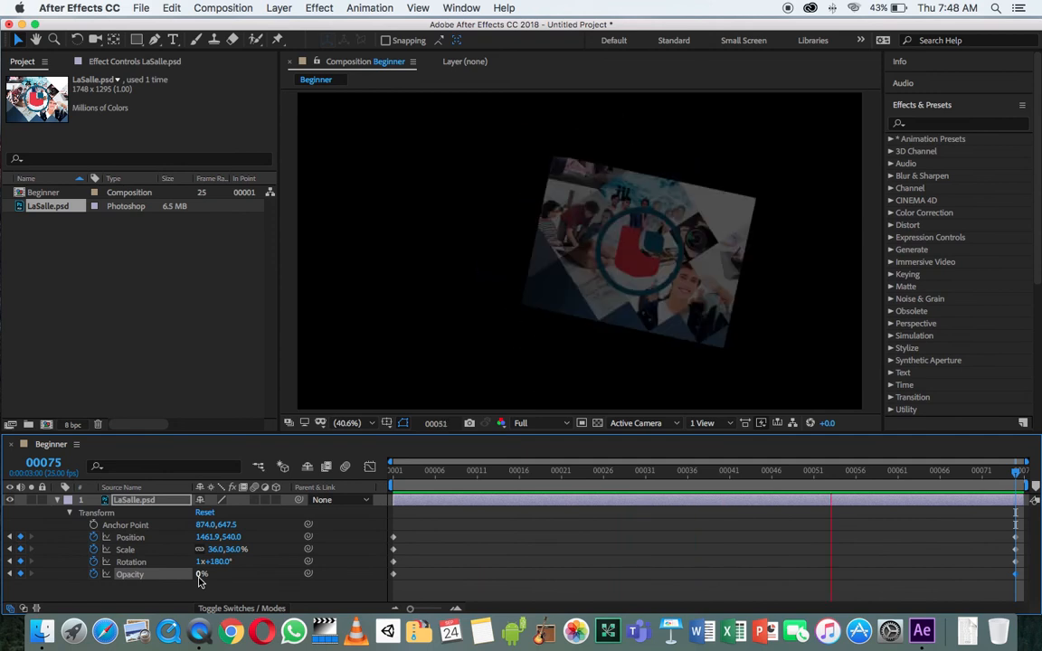
key("space")
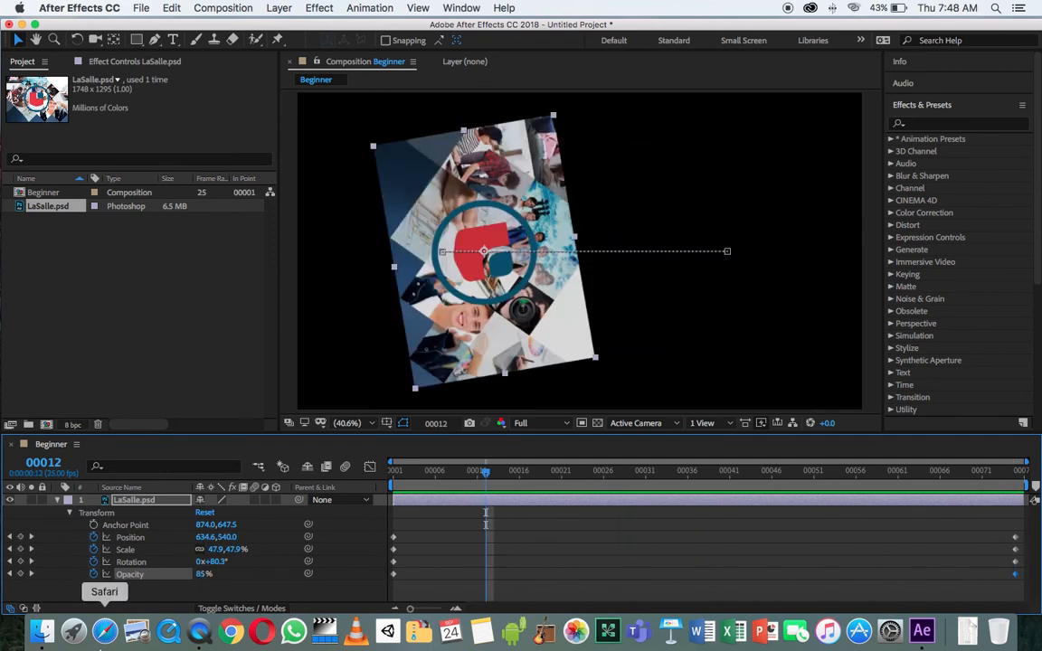
left_click_drag(476, 477, 1015, 477)
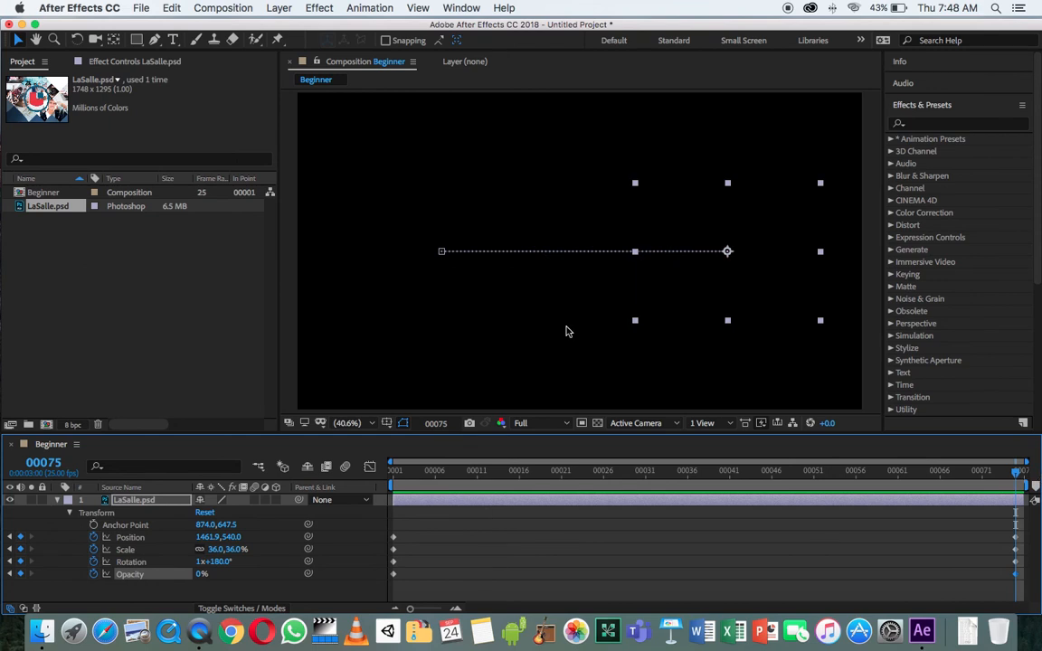